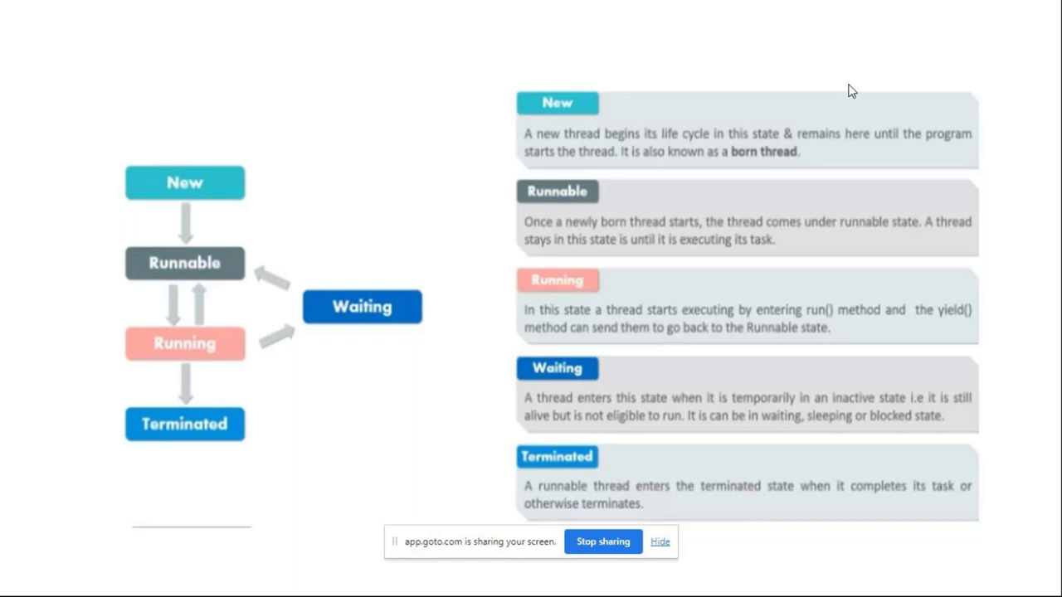
Leave the 'JVM & Threads1' life-cycle slide and bring up the window switcher
key("alt+Tab")
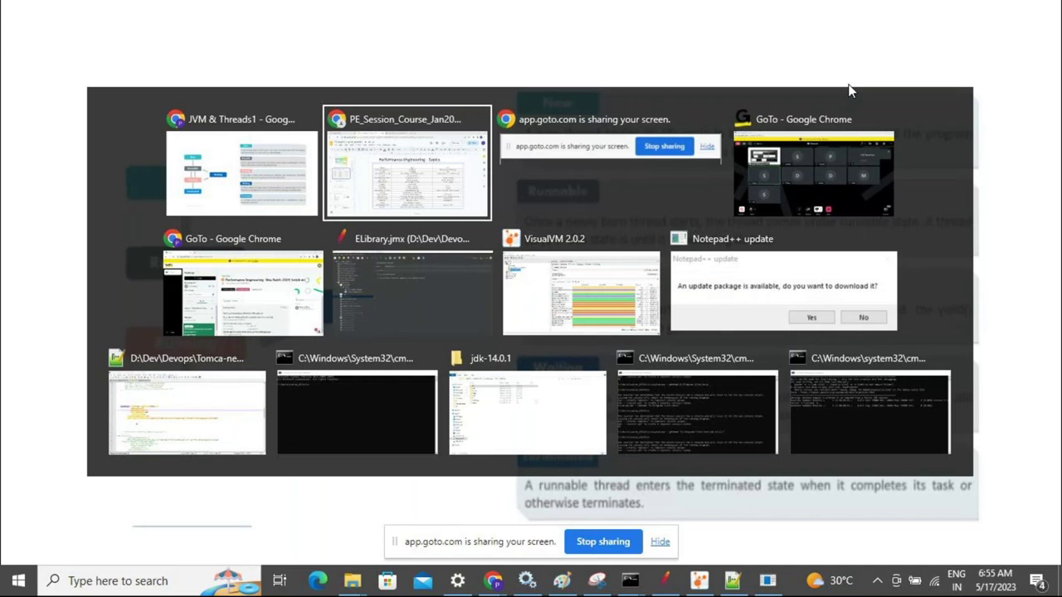
Return to the conf folder window and confirm ELibrary.war is in Tomca-newt's webapps folder
key("alt+Tab")
key("alt+Tab")
key("alt+Tab")
key("alt+Tab")
key("alt+Tab")
key("alt+Tab")
key("alt+Tab")
key("alt+Tab")
key("Escape")
key("alt+Tab")
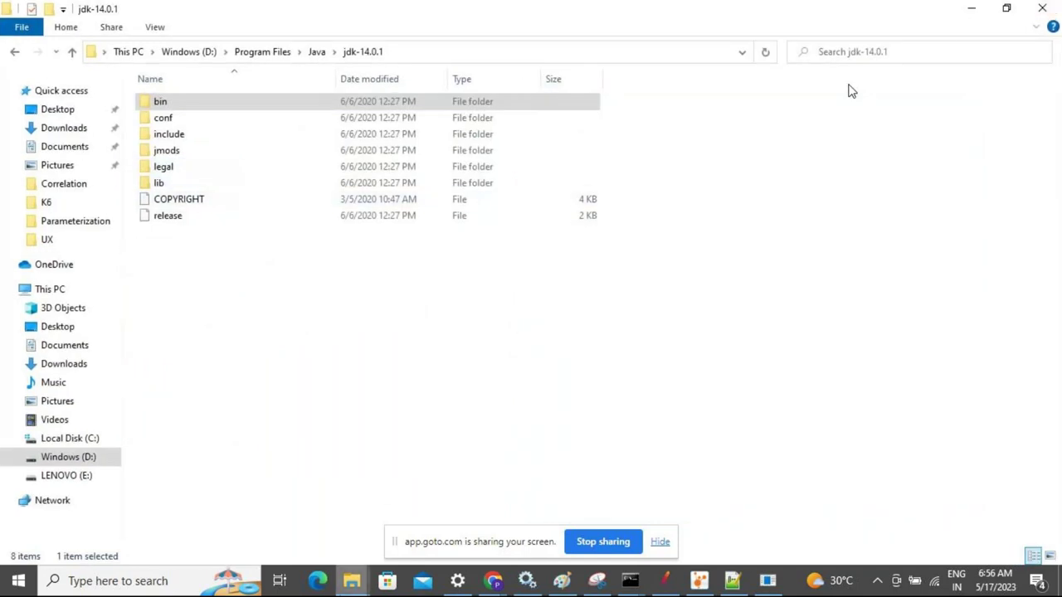
mouse_move(352, 581)
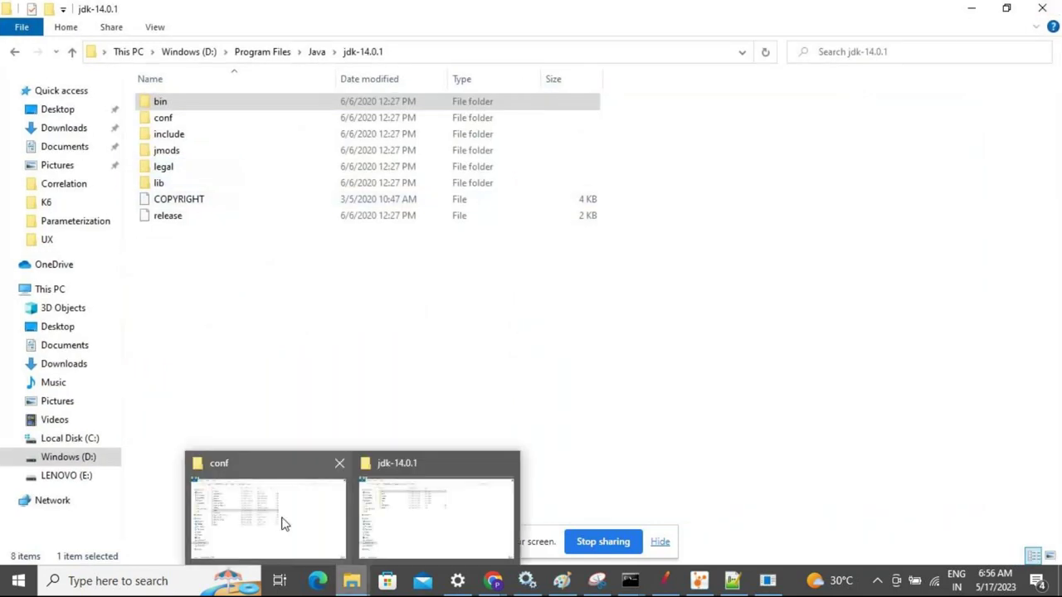
left_click(282, 520)
left_click(339, 52)
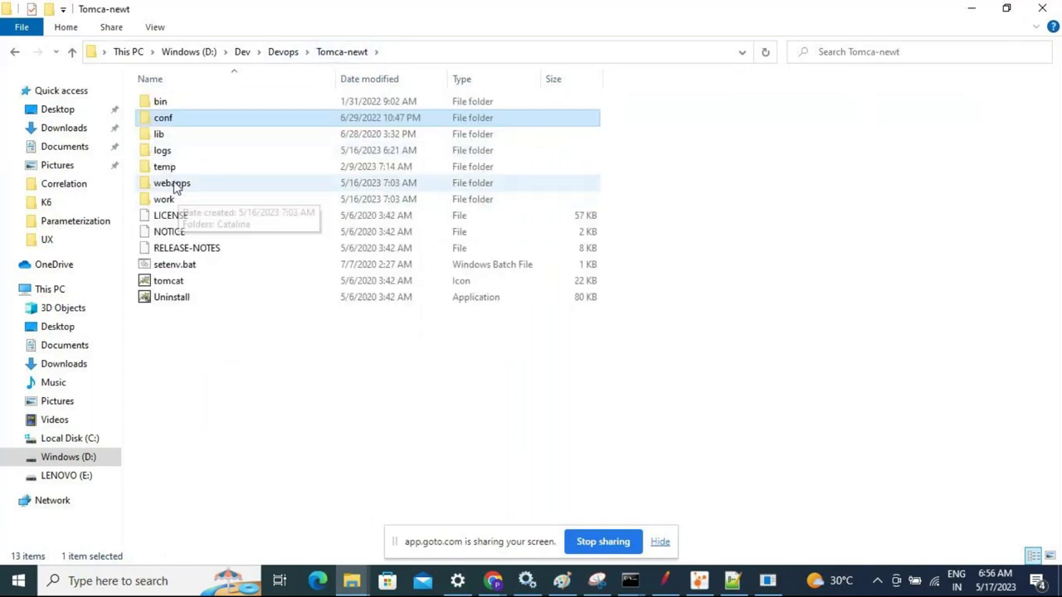
double_click(173, 183)
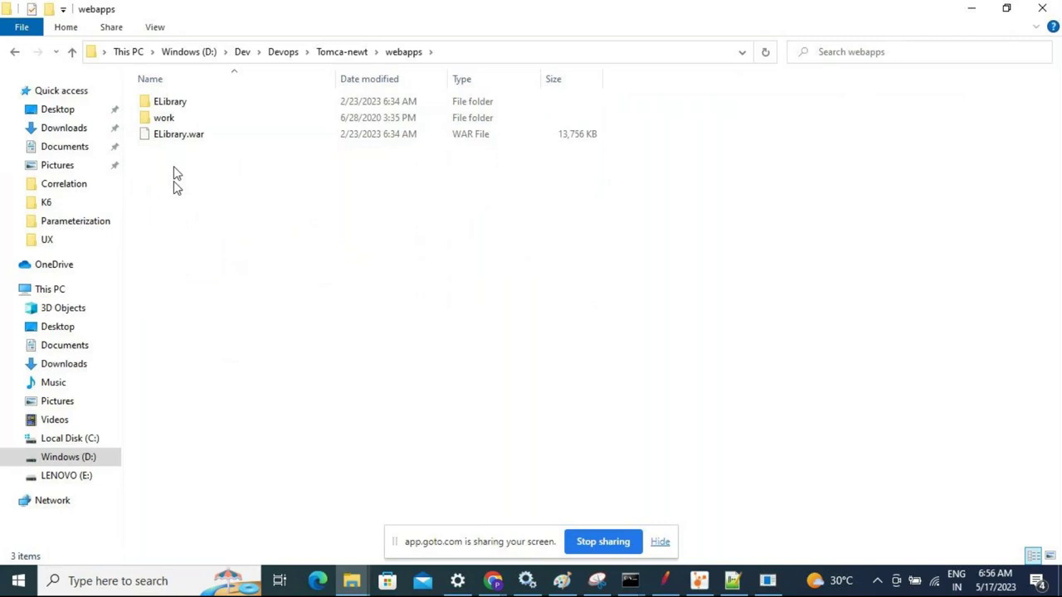
left_click(162, 139)
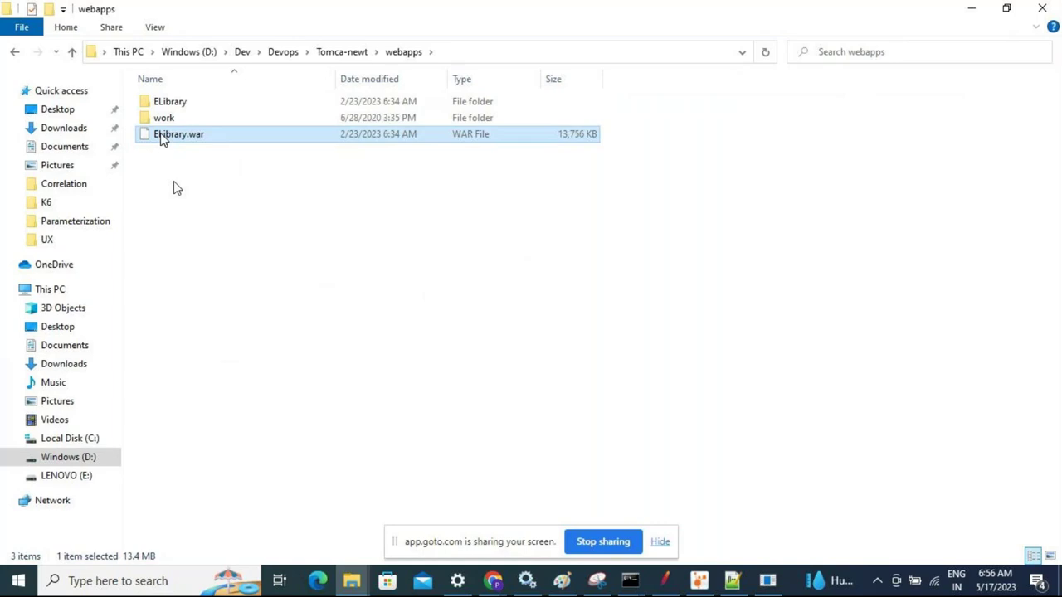
Open server.xml from Tomca-newt's conf folder in Notepad++
left_click(355, 53)
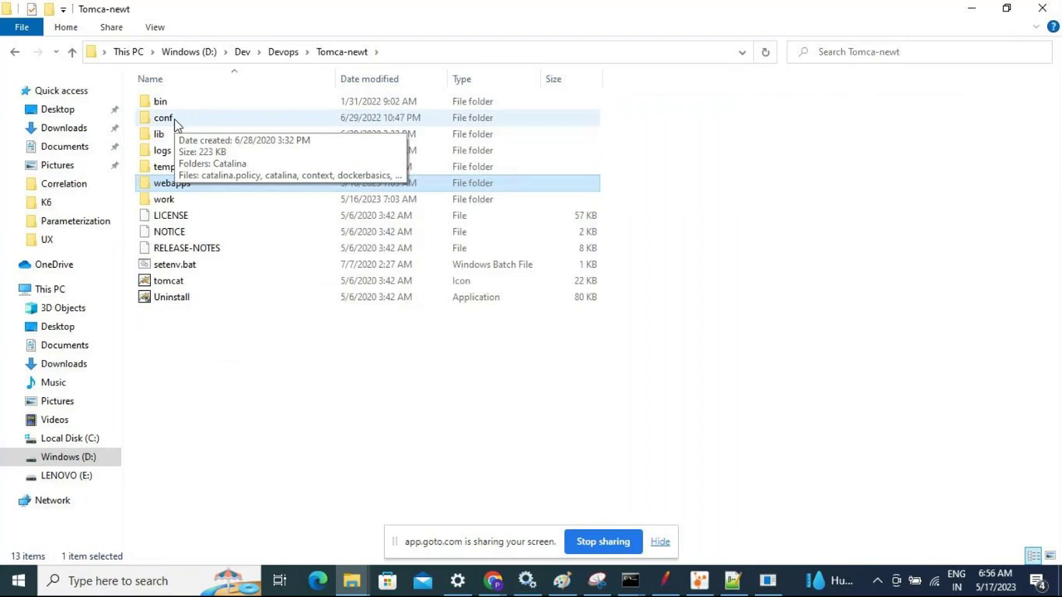
double_click(175, 118)
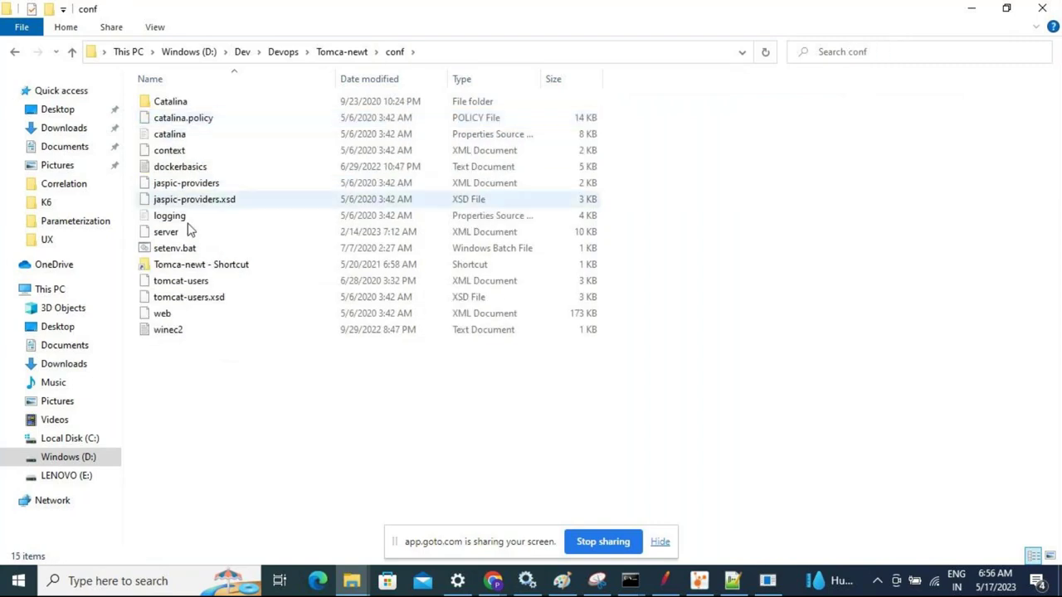
left_click(160, 236)
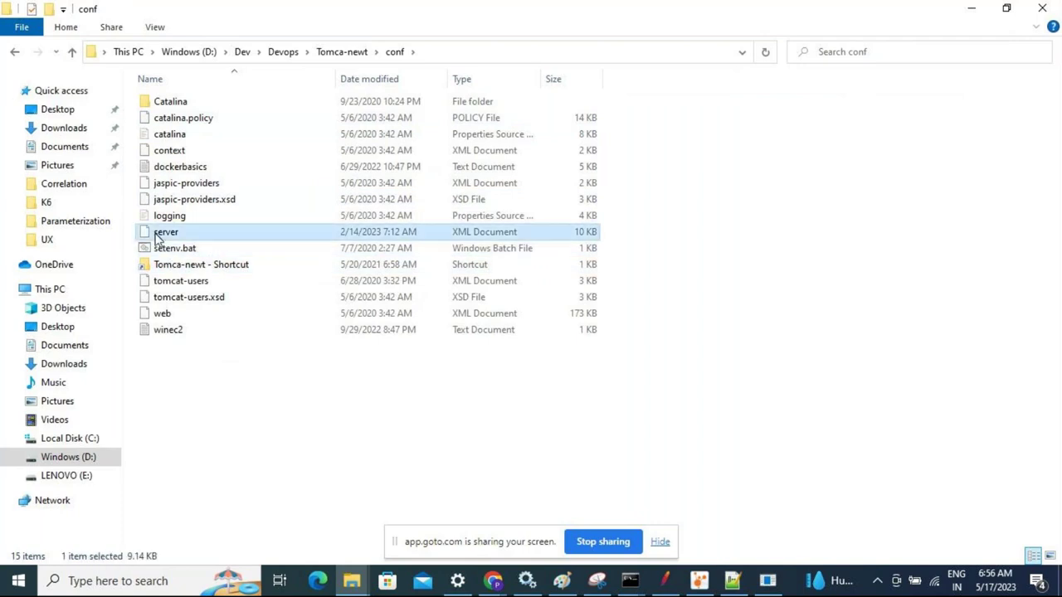
right_click(158, 239)
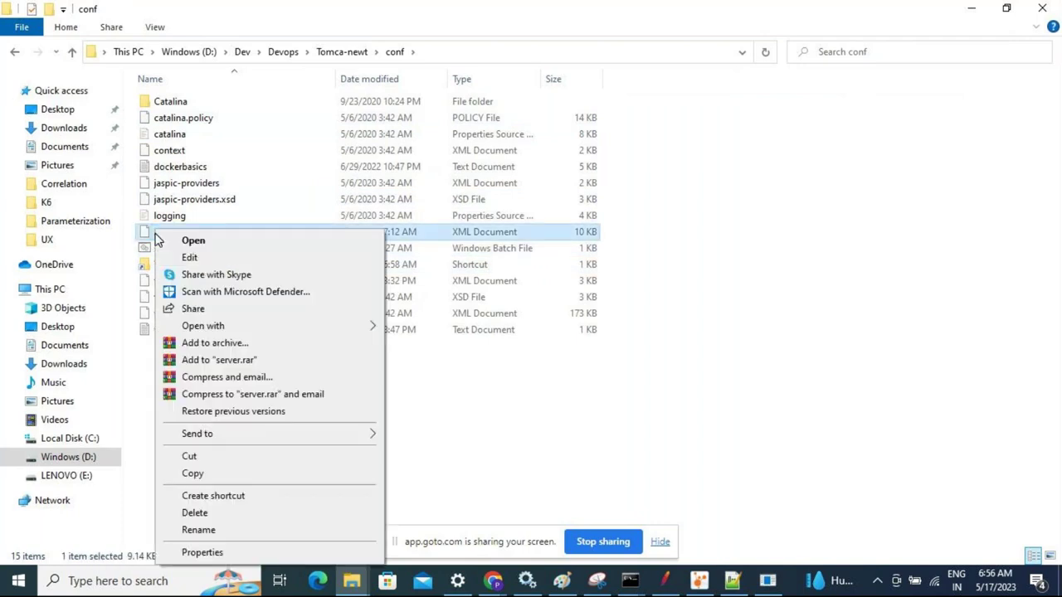
mouse_move(287, 327)
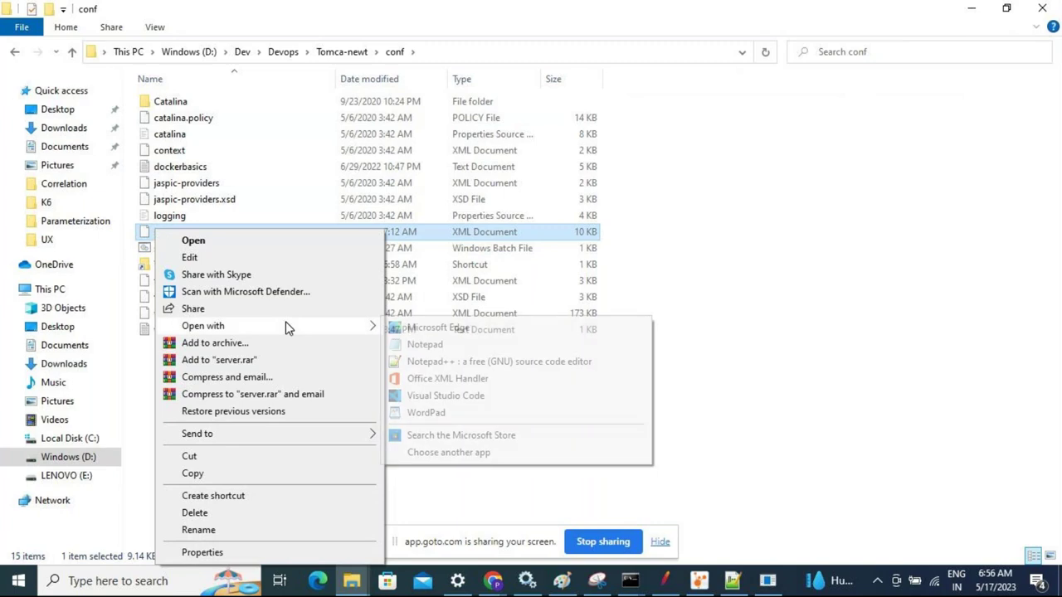
left_click(439, 363)
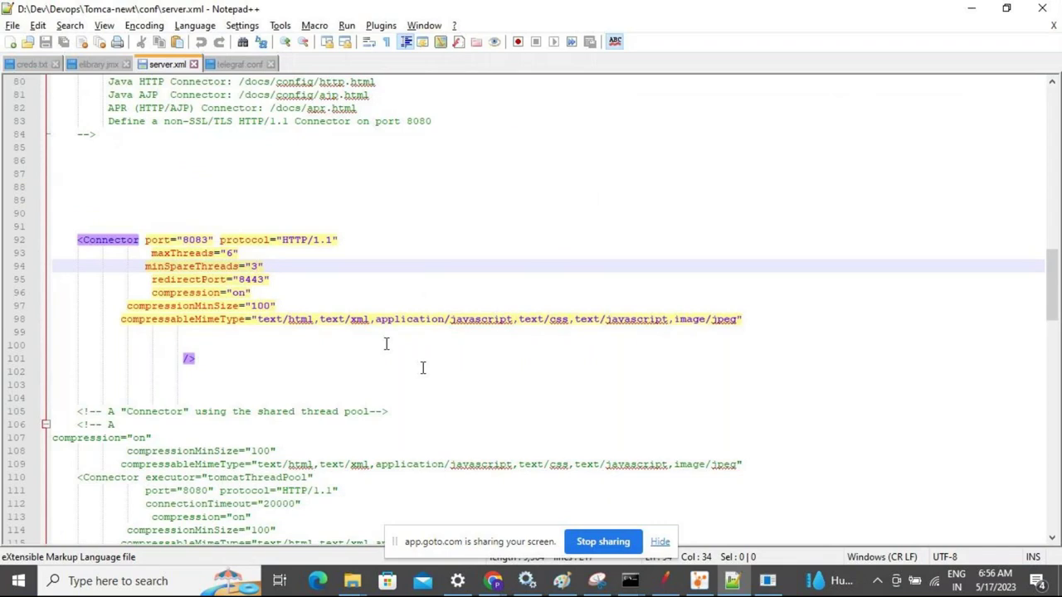
Review the port 8083 Connector's maxThreads 6 and minSpareThreads 3 settings
left_click(252, 243)
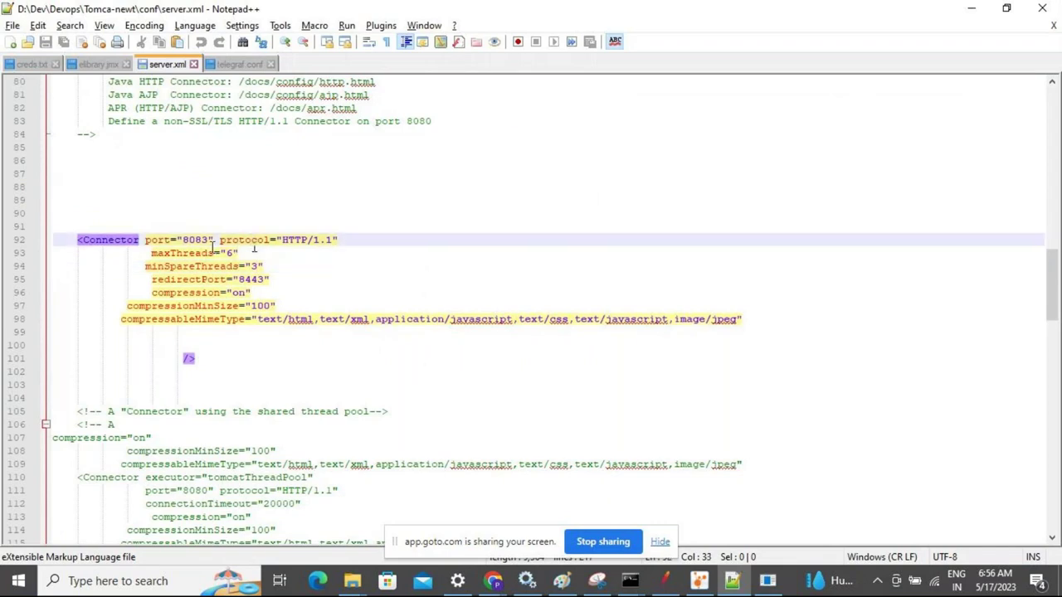
left_click_drag(266, 267, 132, 250)
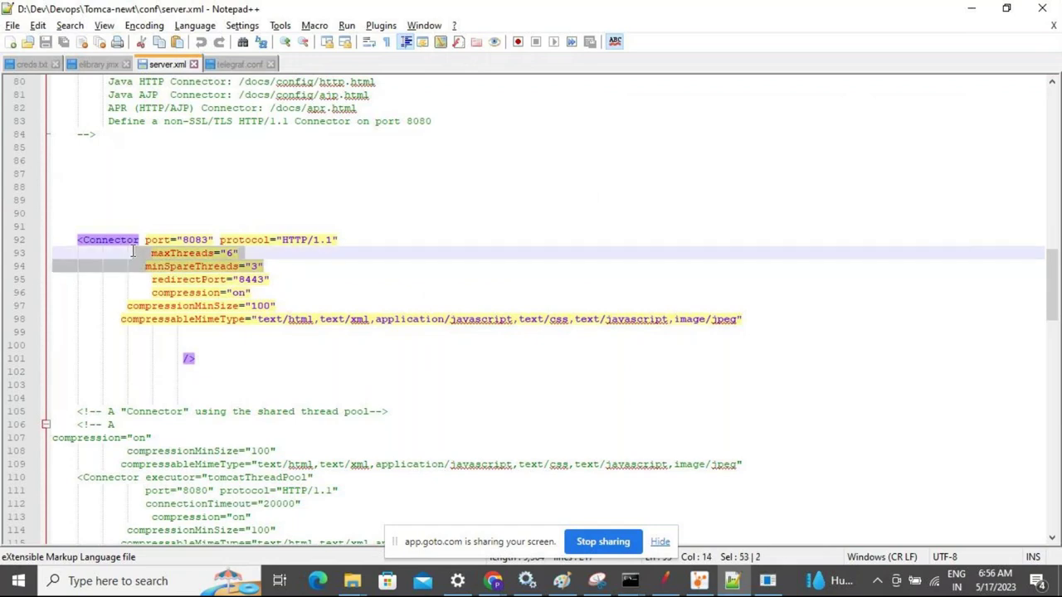
left_click(225, 254)
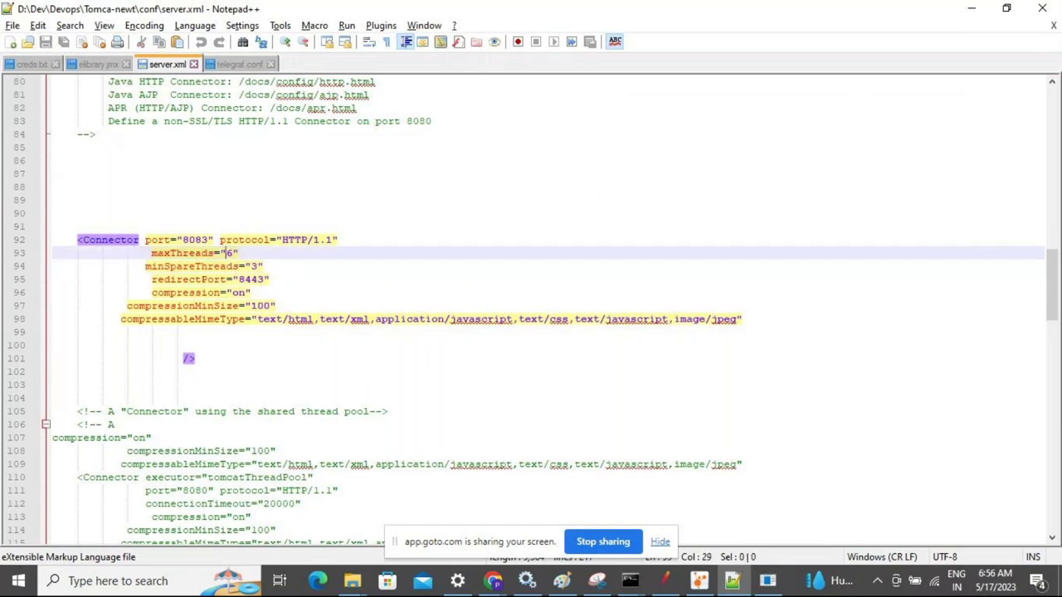
left_click(257, 266)
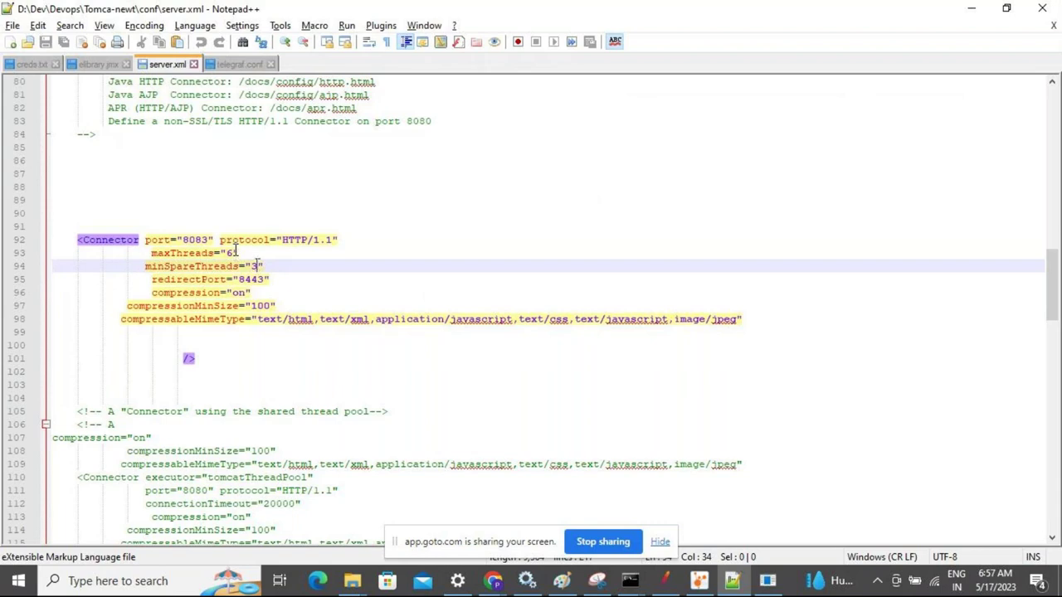
left_click(237, 251)
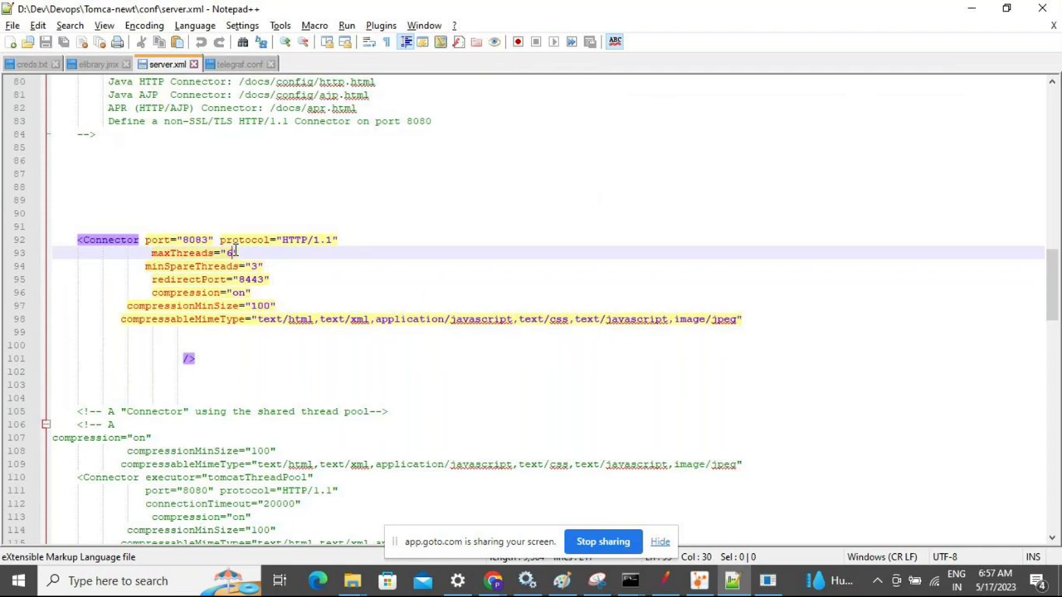
left_click(265, 266)
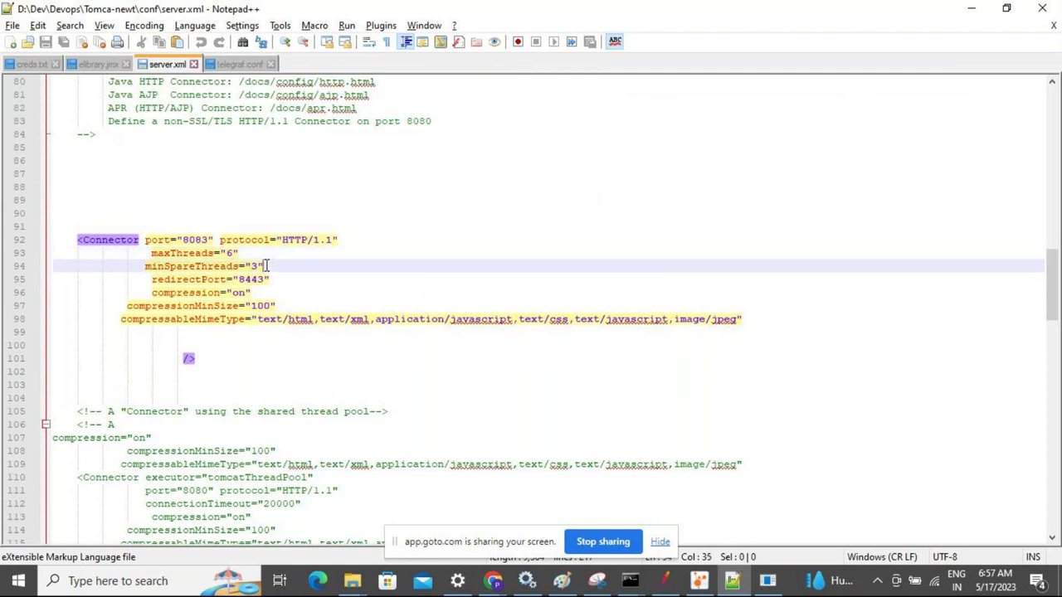
left_click_drag(266, 266, 143, 253)
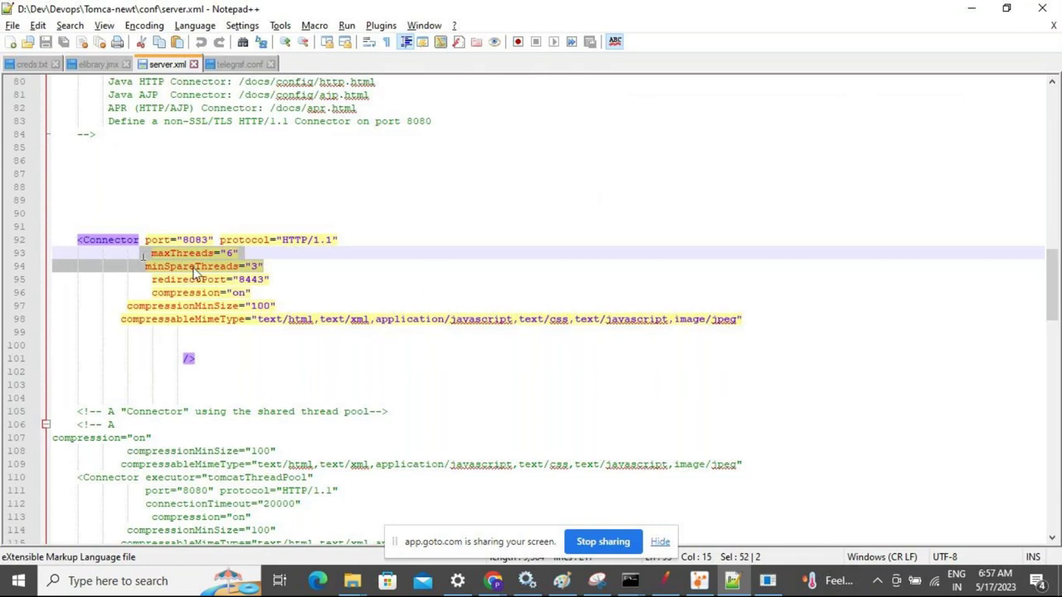
left_click(227, 266)
left_click(266, 267)
left_click_drag(266, 266, 152, 253)
Make and undo a trivial edit, then save server.xml with Ctrl+S
left_click(12, 25)
left_click(357, 226)
key("alt+f")
key("Escape")
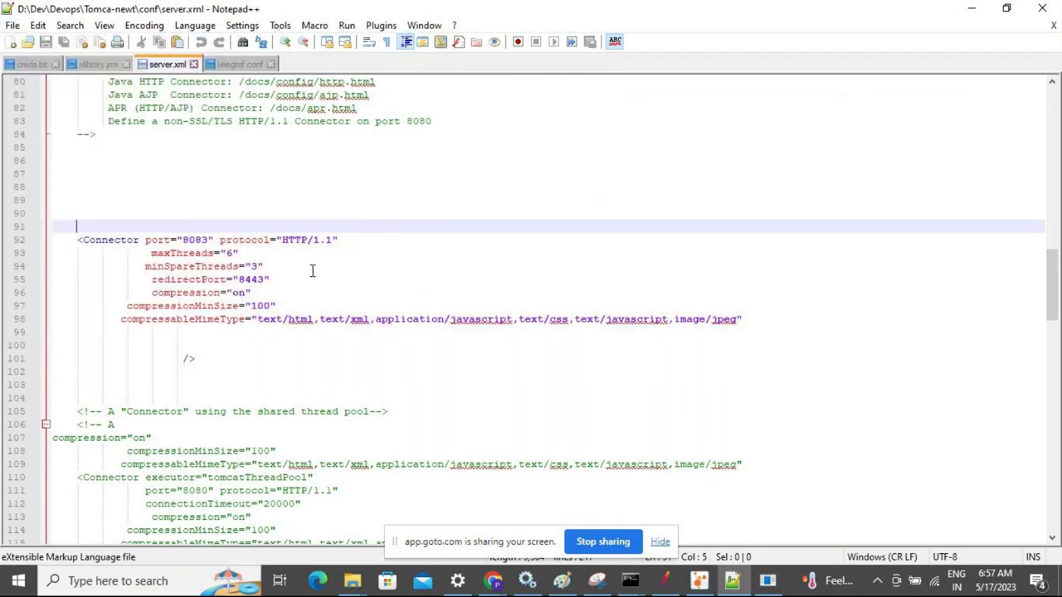
key("Down")
left_click(301, 258)
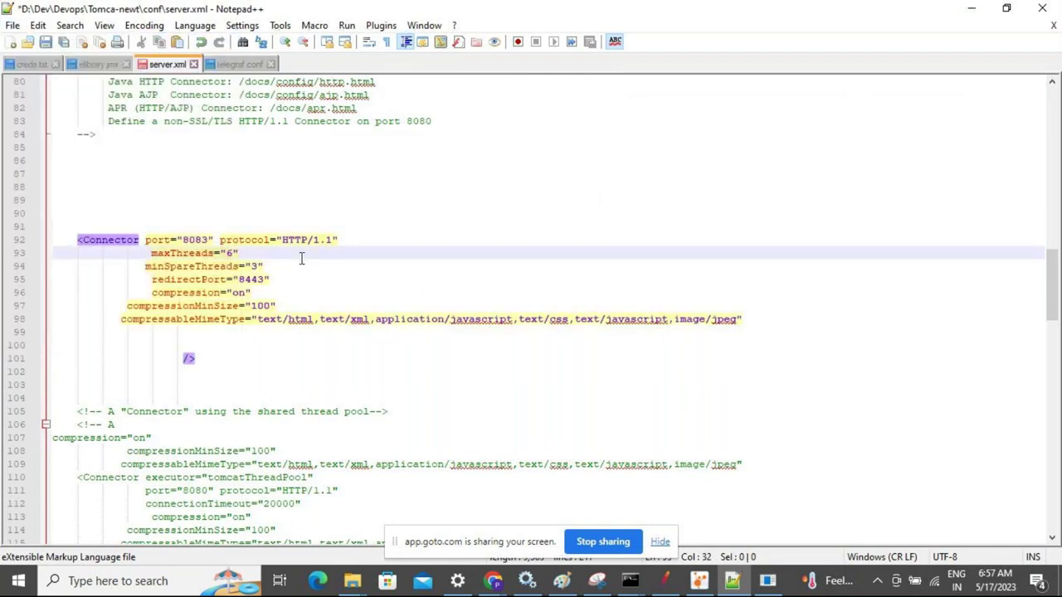
key("BackSpace")
key("alt+f")
key("Escape")
key("ctrl+s")
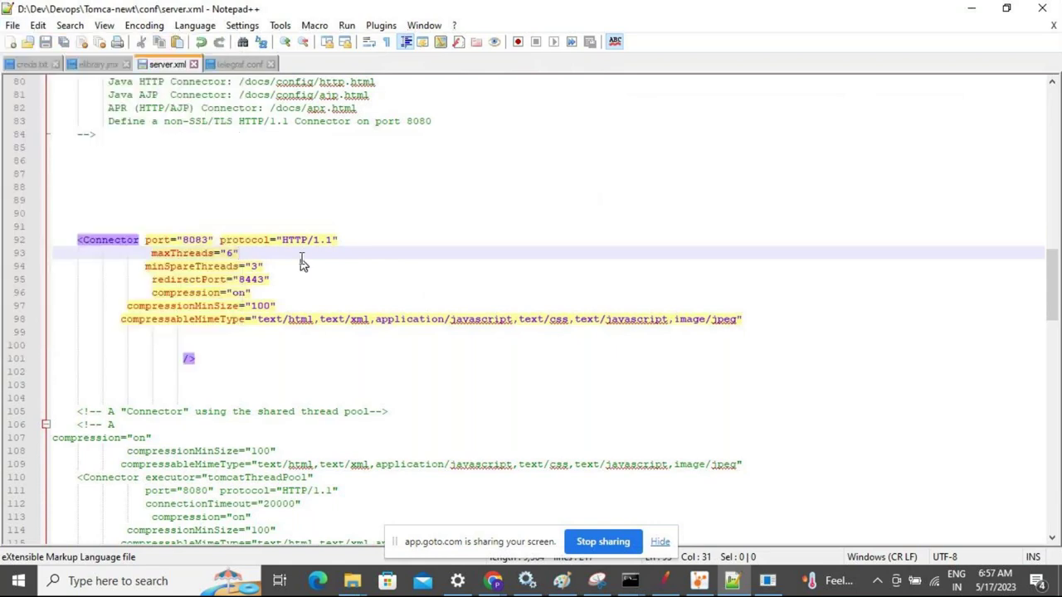
key("alt+Tab")
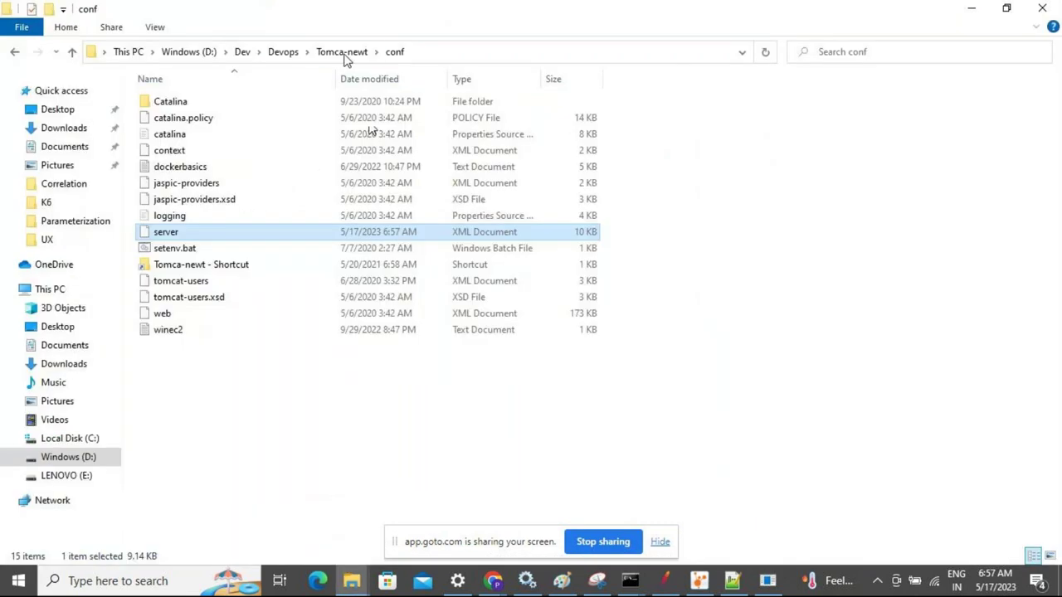
Run the startup script from Tomca-newt's bin folder and maximize the Tomcat console
left_click(342, 51)
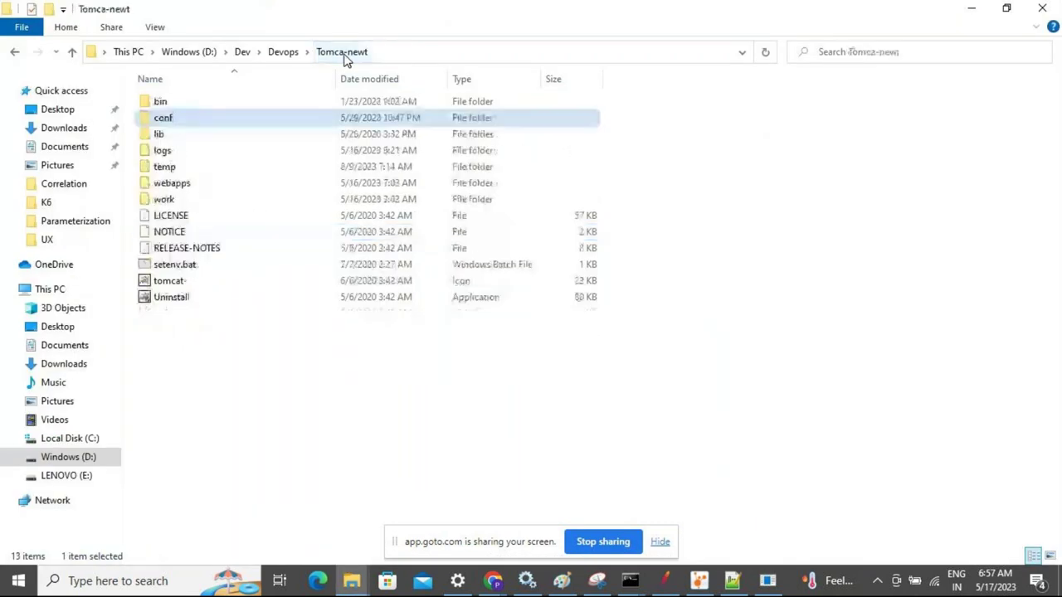
double_click(158, 103)
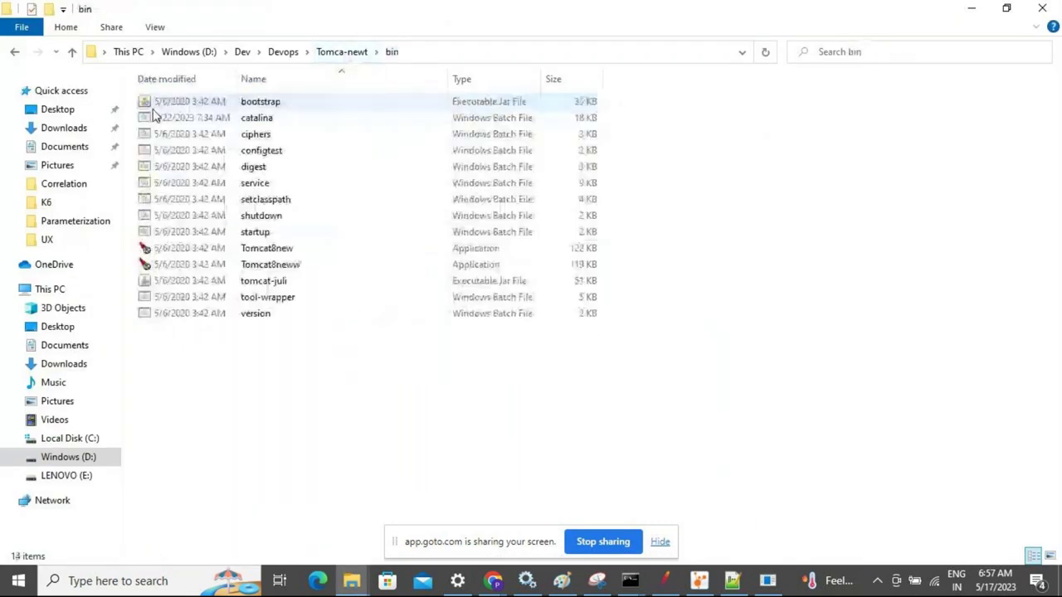
double_click(274, 231)
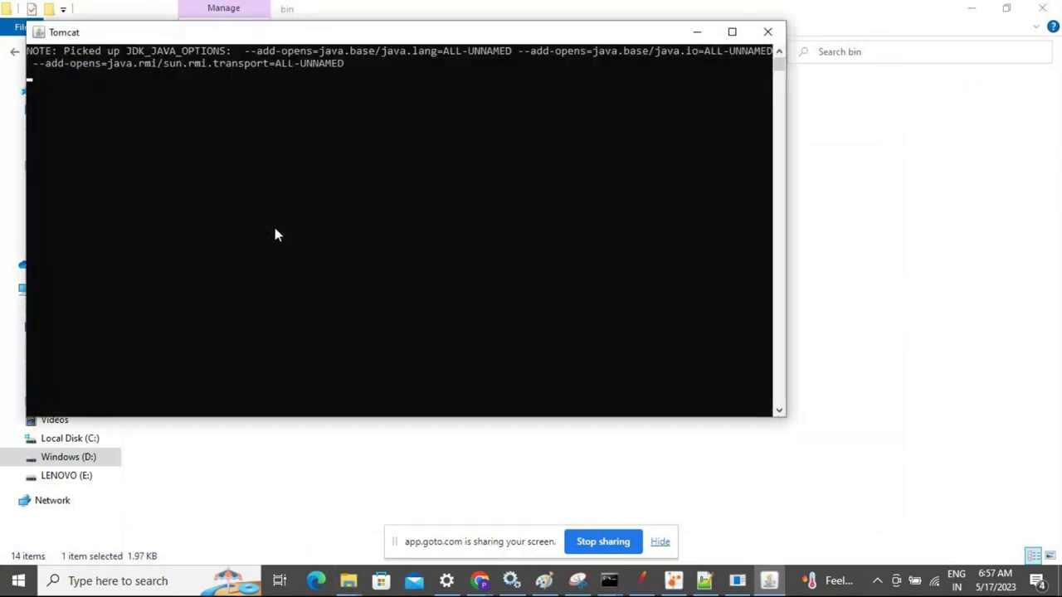
left_click(732, 33)
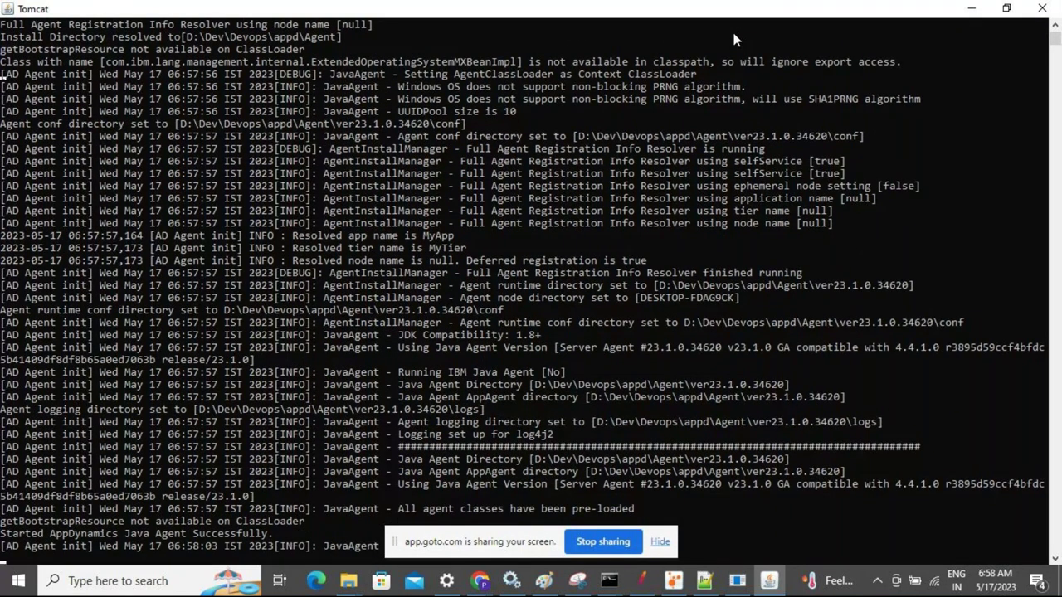
Check the log for ELibrary.war deployment and 'Server startup in 3088 ms', then switch windows
left_click(661, 541)
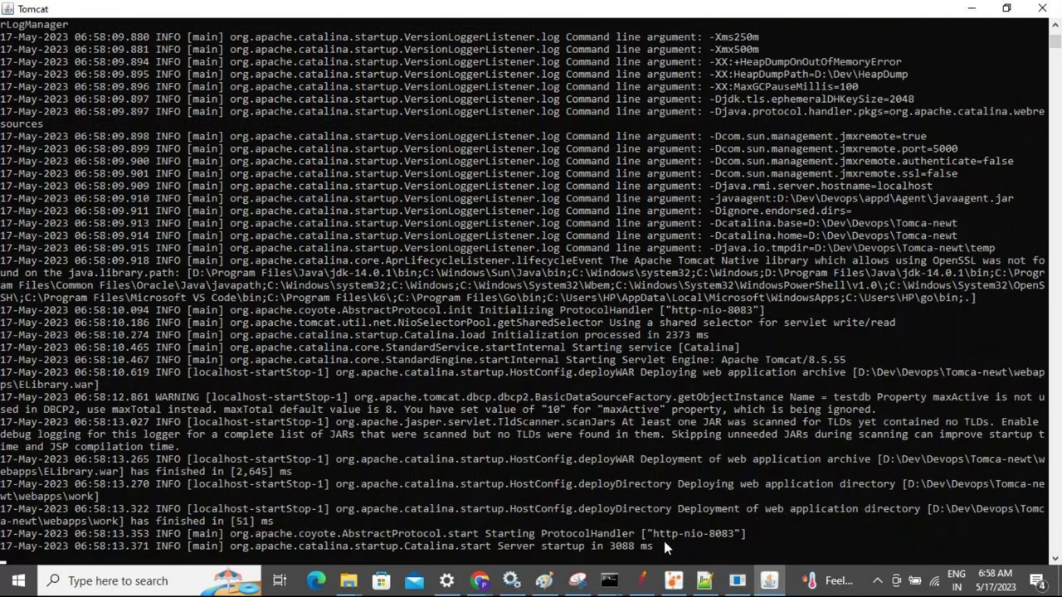
left_click_drag(664, 546, 226, 550)
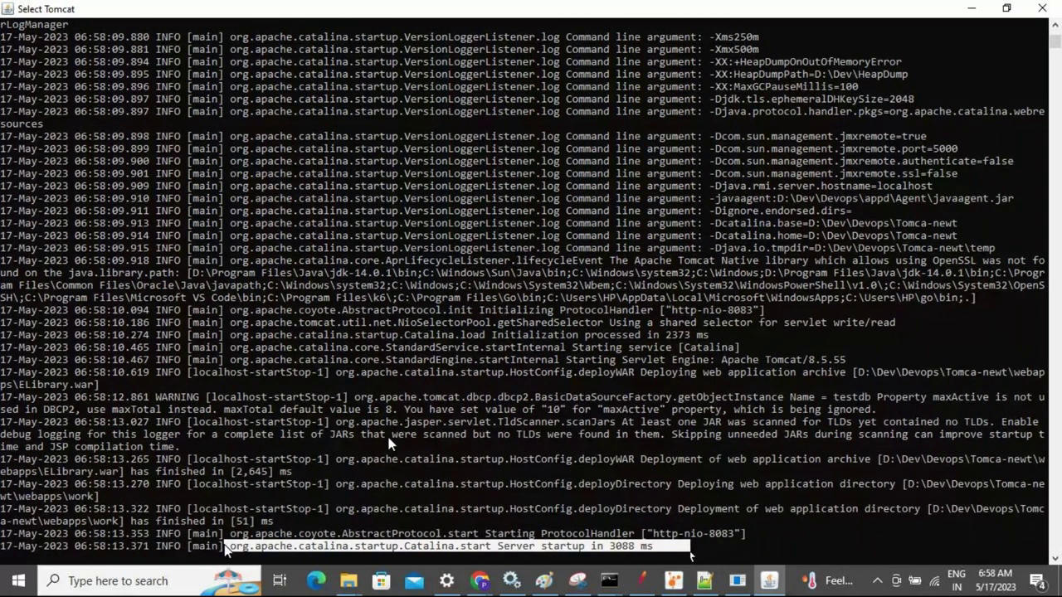
left_click(600, 385)
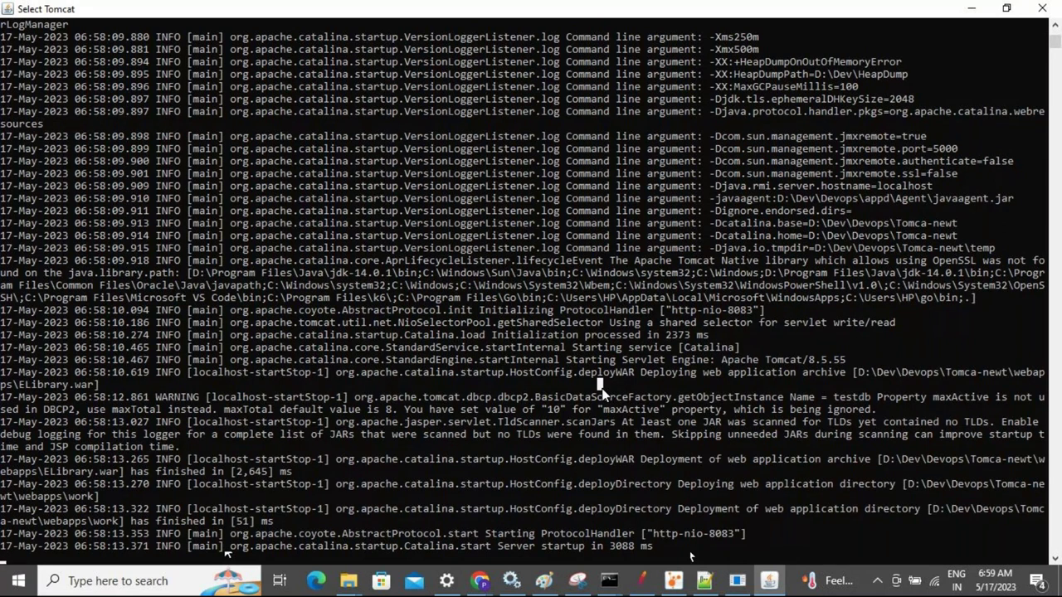
key("alt+Tab")
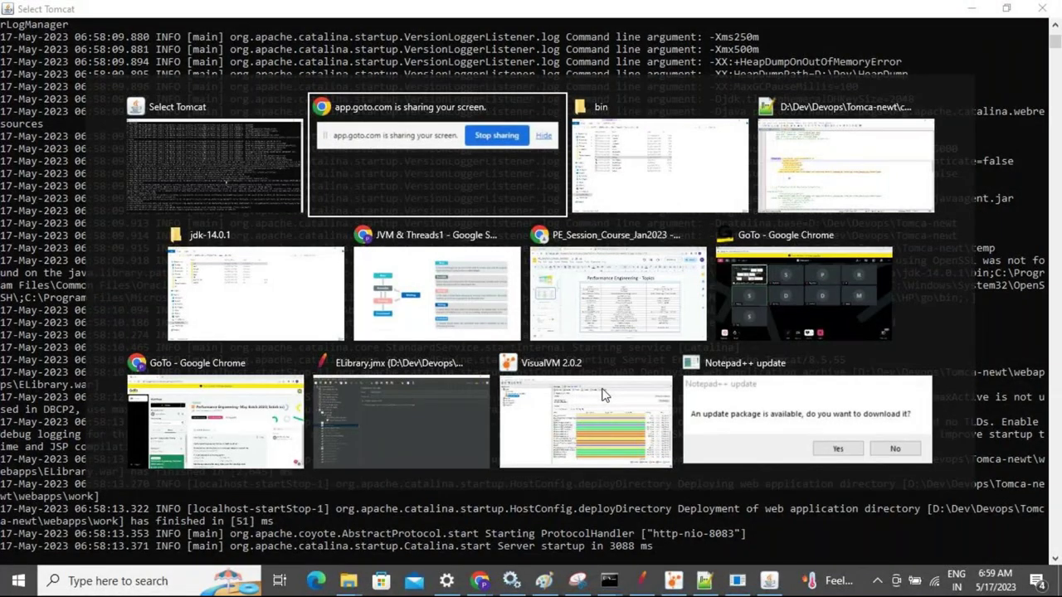
Glance at VisualVM, then browse File Explorer to D:\Dev\visualvm_202\bin
key("alt+Tab")
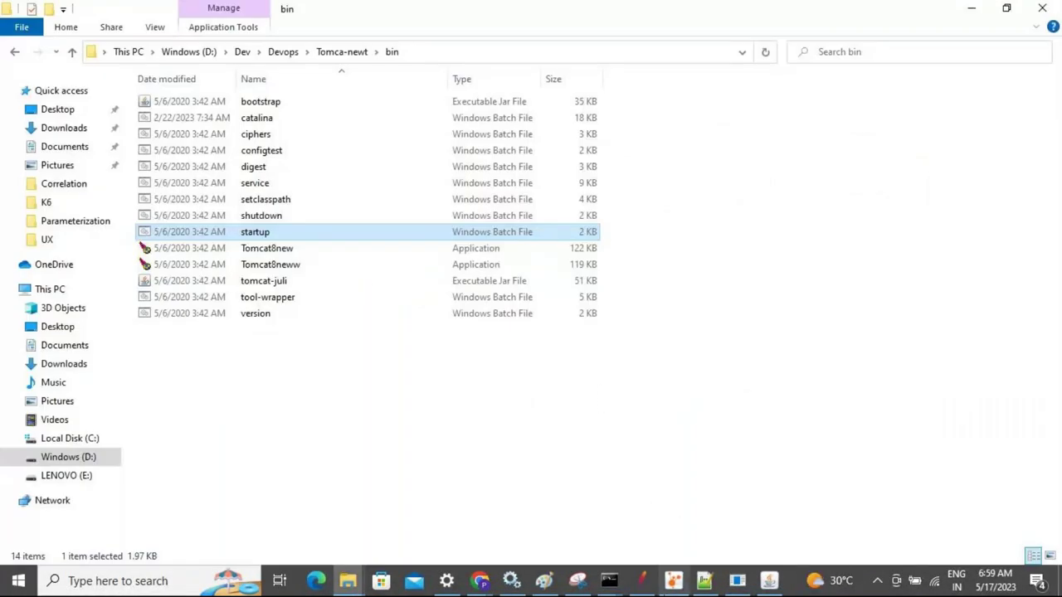
mouse_move(674, 583)
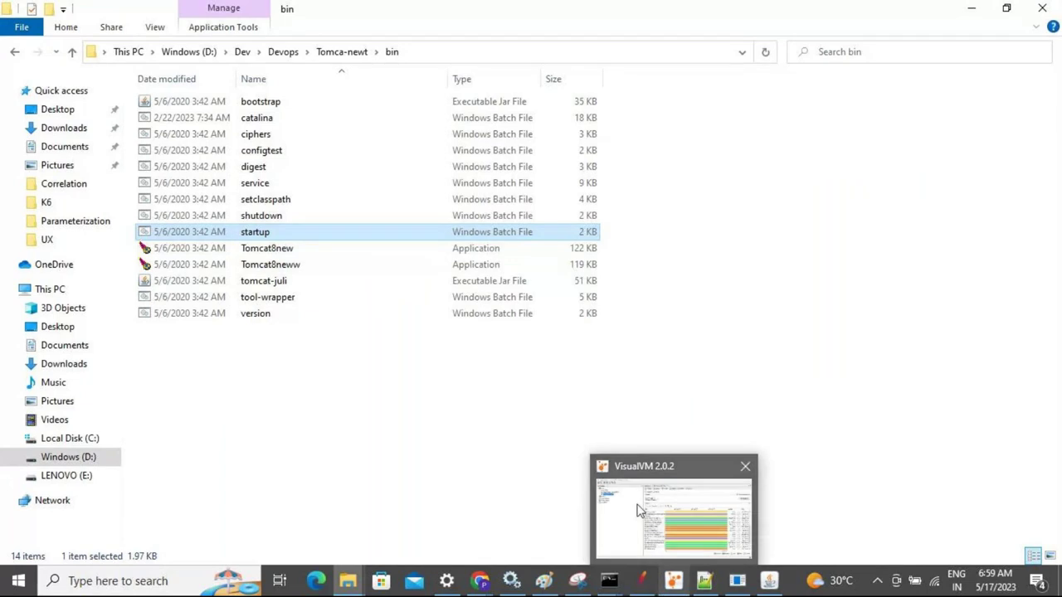
left_click(641, 510)
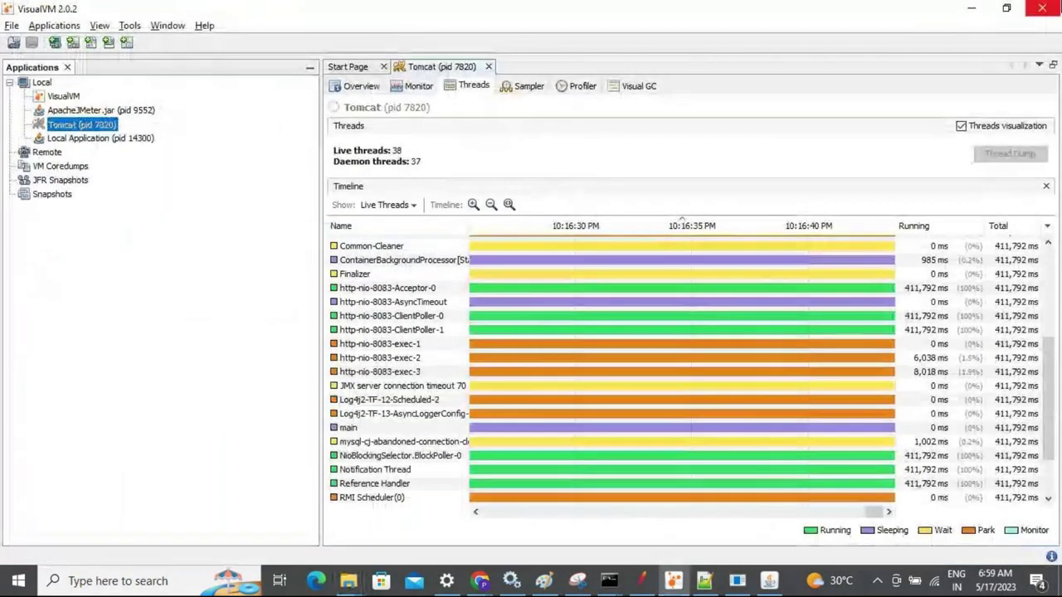
key("alt+Tab")
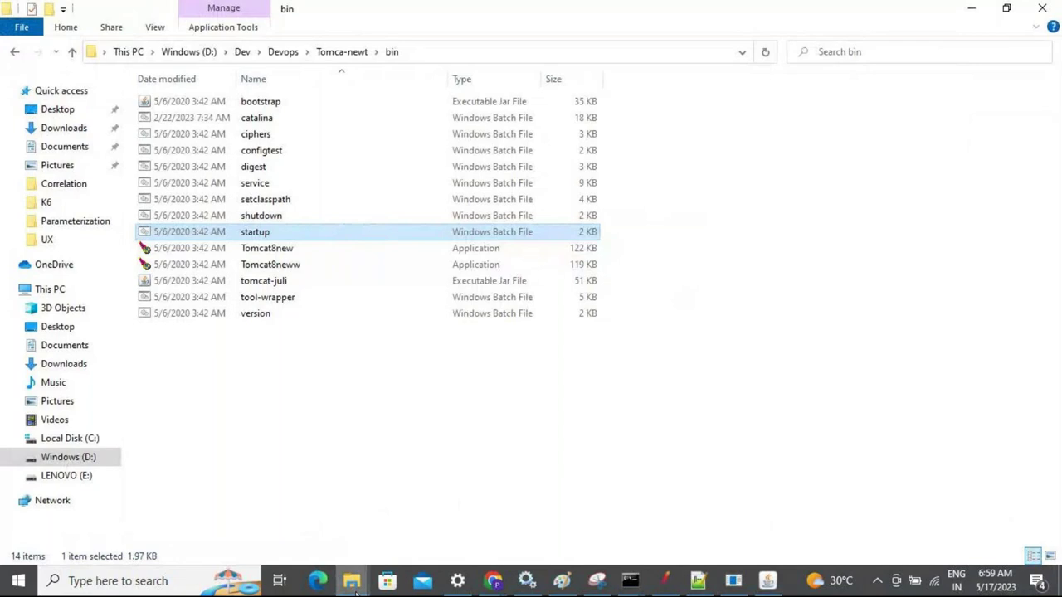
mouse_move(355, 587)
mouse_move(417, 541)
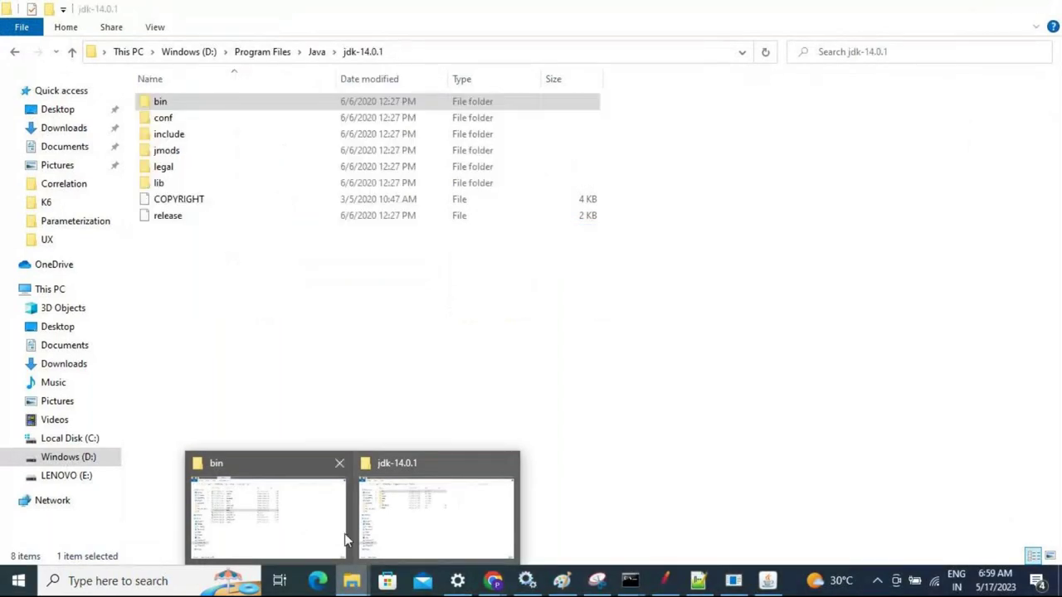
left_click(334, 538)
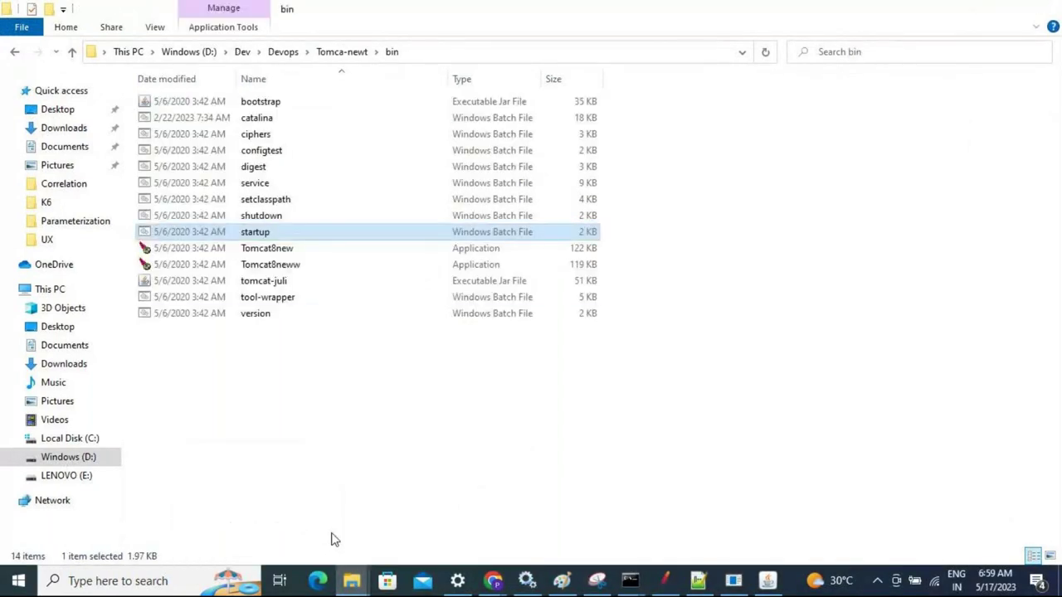
left_click(242, 51)
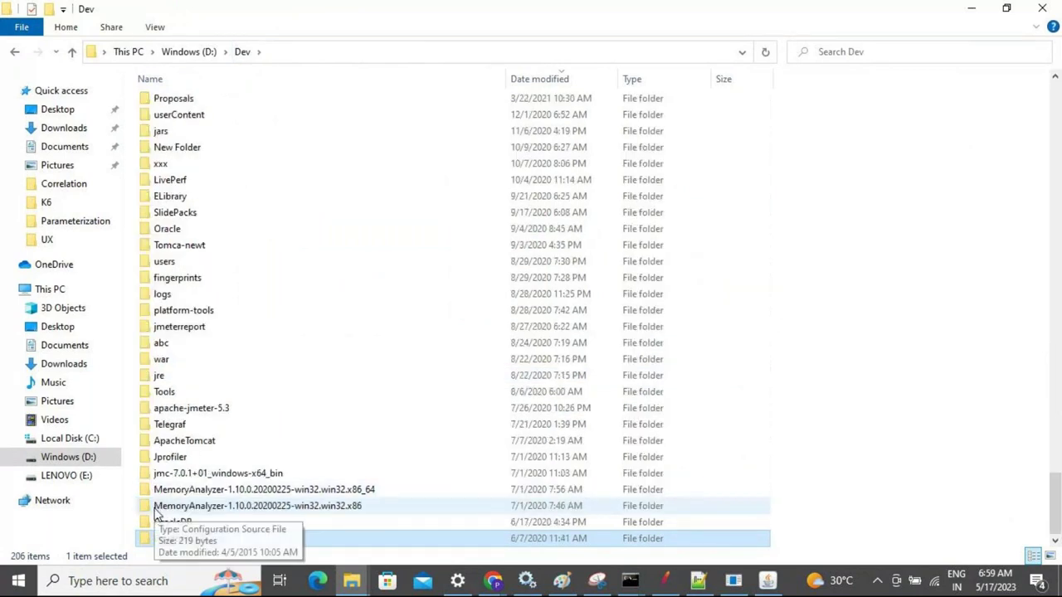
double_click(158, 516)
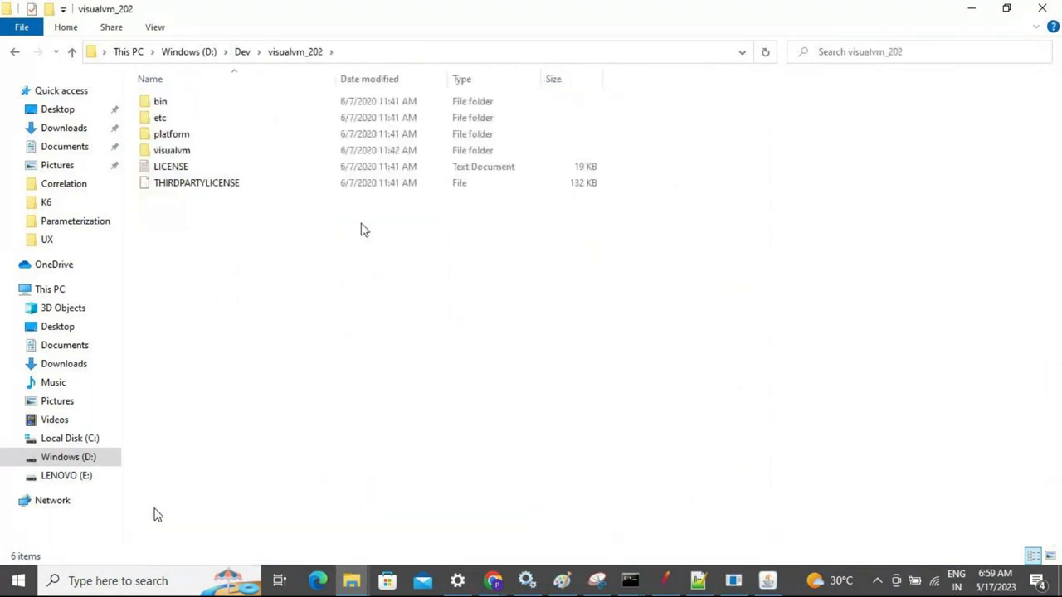
double_click(163, 110)
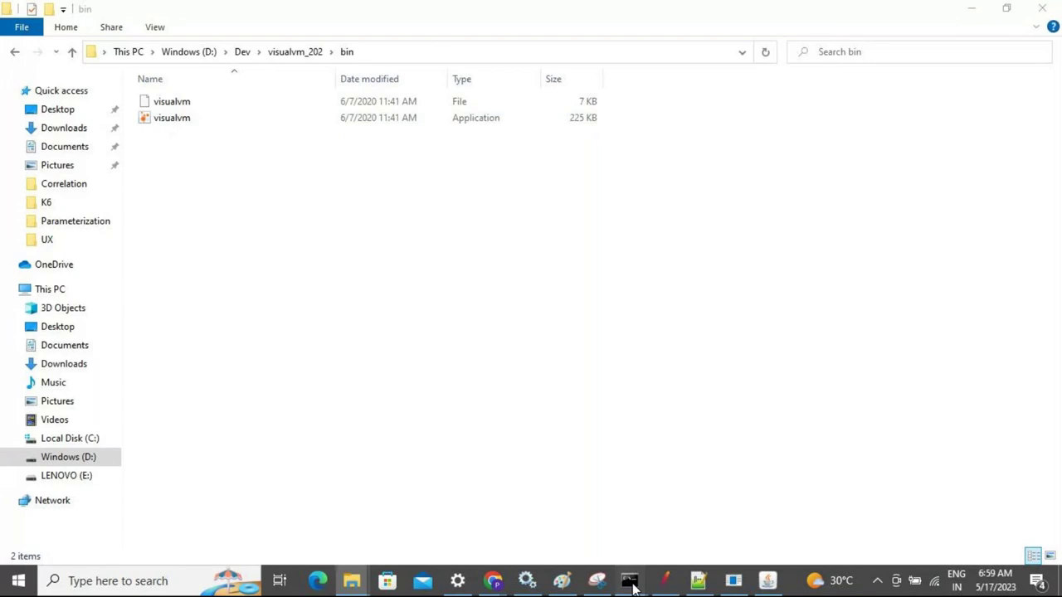
In the VisualVM command window, interrupt the running command and recall the previous launch command
mouse_move(632, 585)
mouse_move(631, 542)
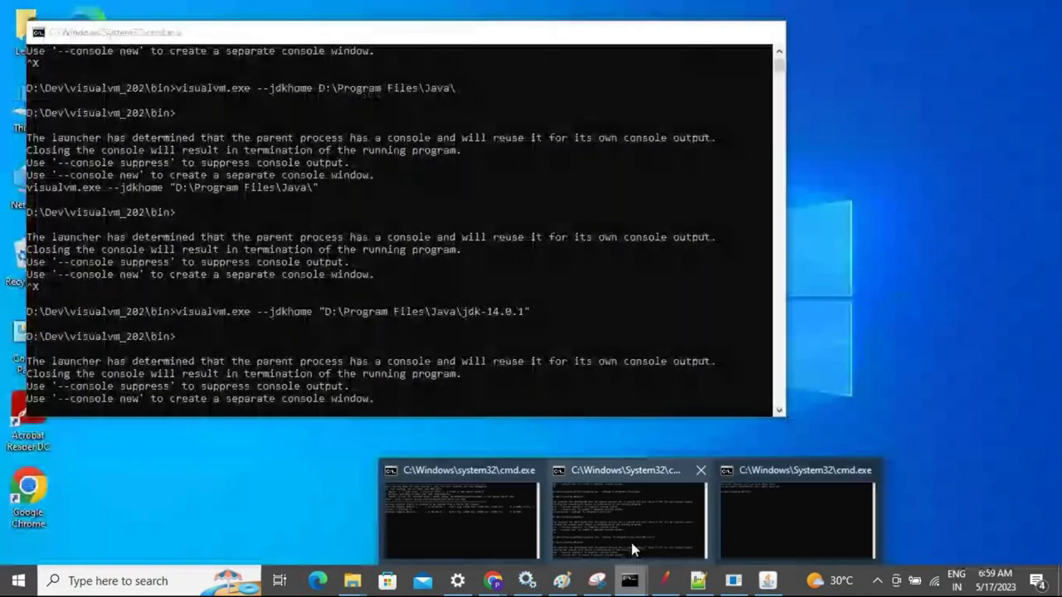
mouse_move(425, 521)
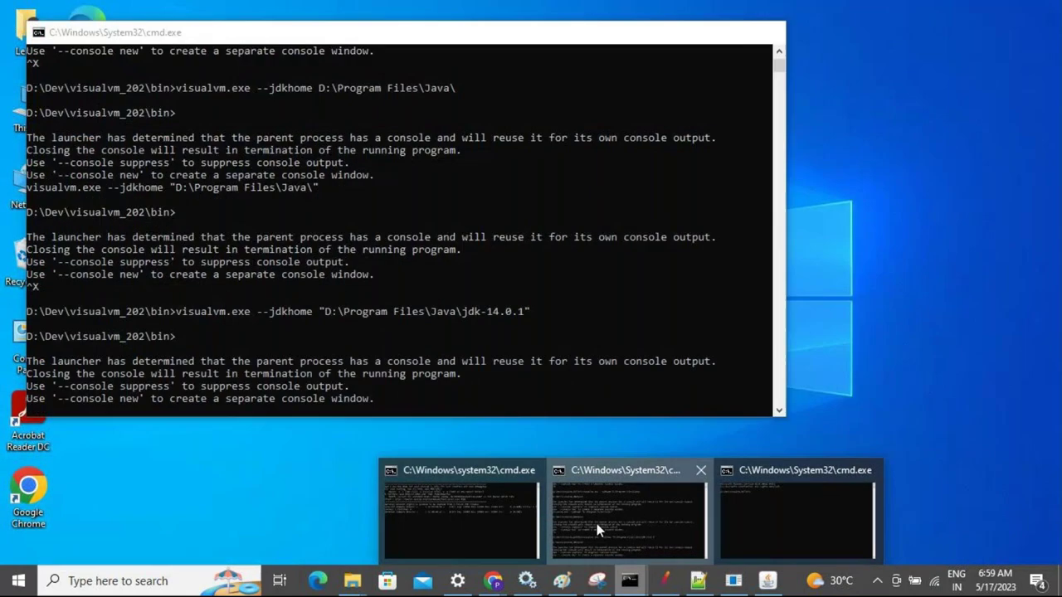
left_click(597, 525)
left_click(440, 183)
key("ctrl+x")
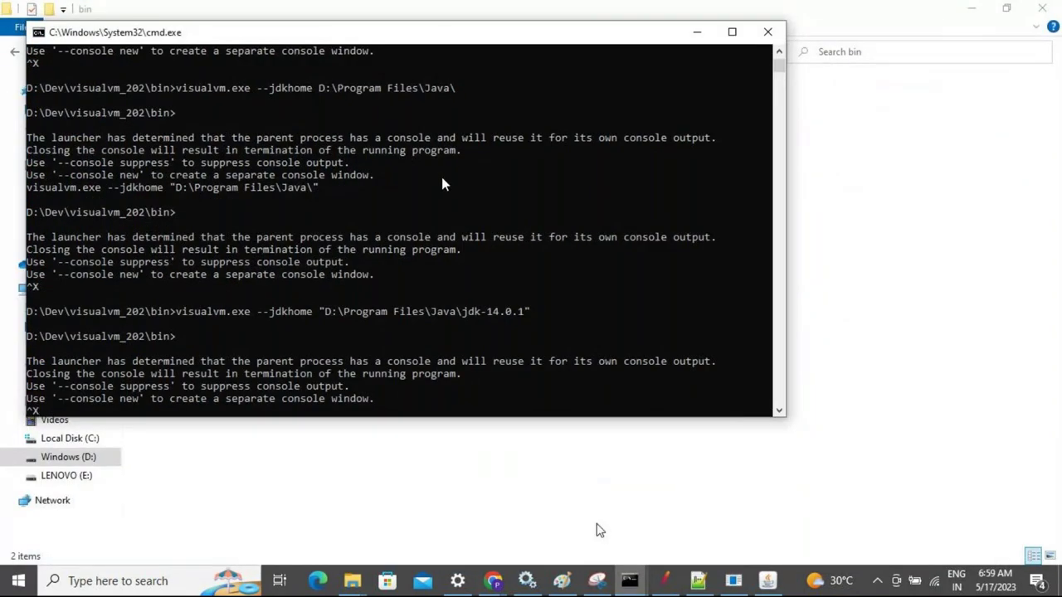
key("Return")
key("Up")
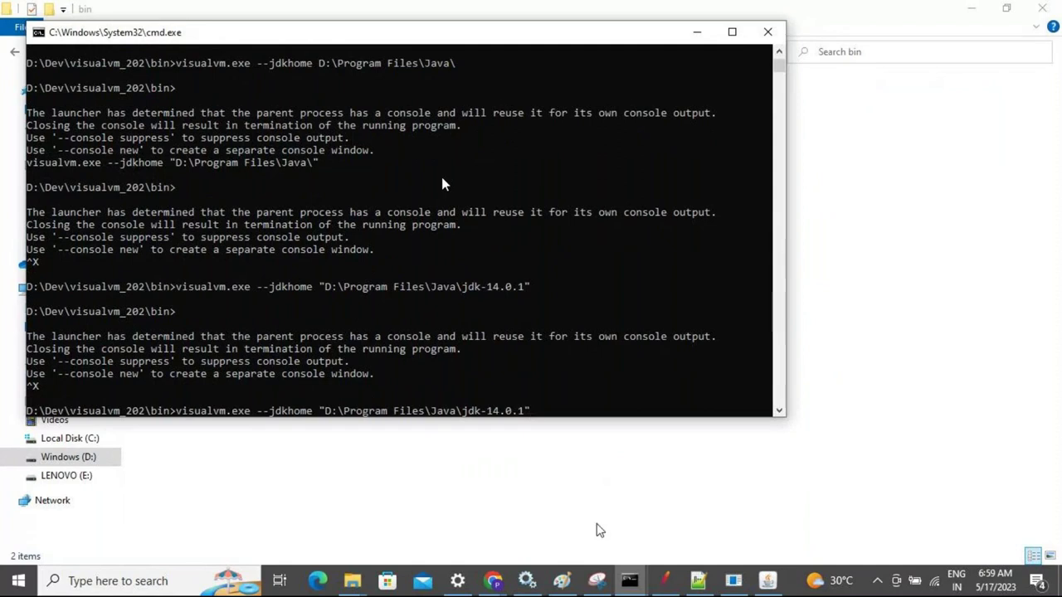
key("alt+Tab")
left_click(440, 183)
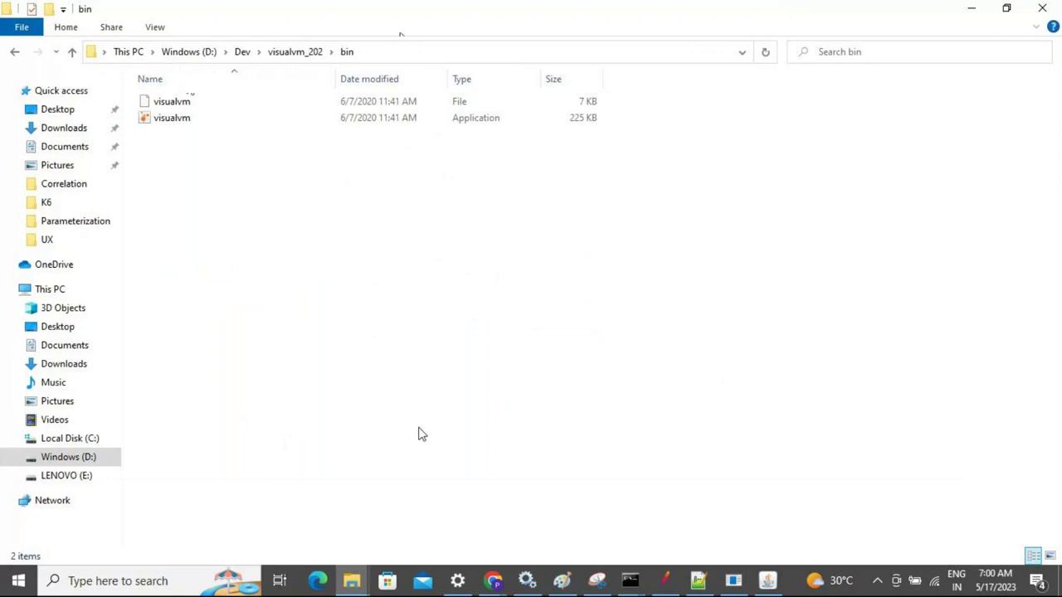
left_click(493, 582)
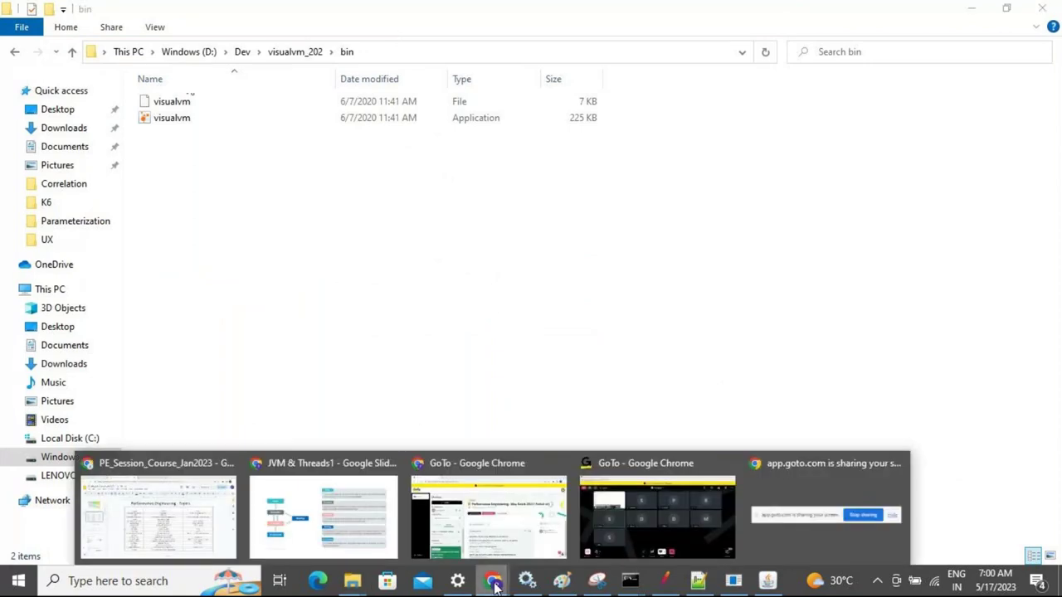
mouse_move(432, 540)
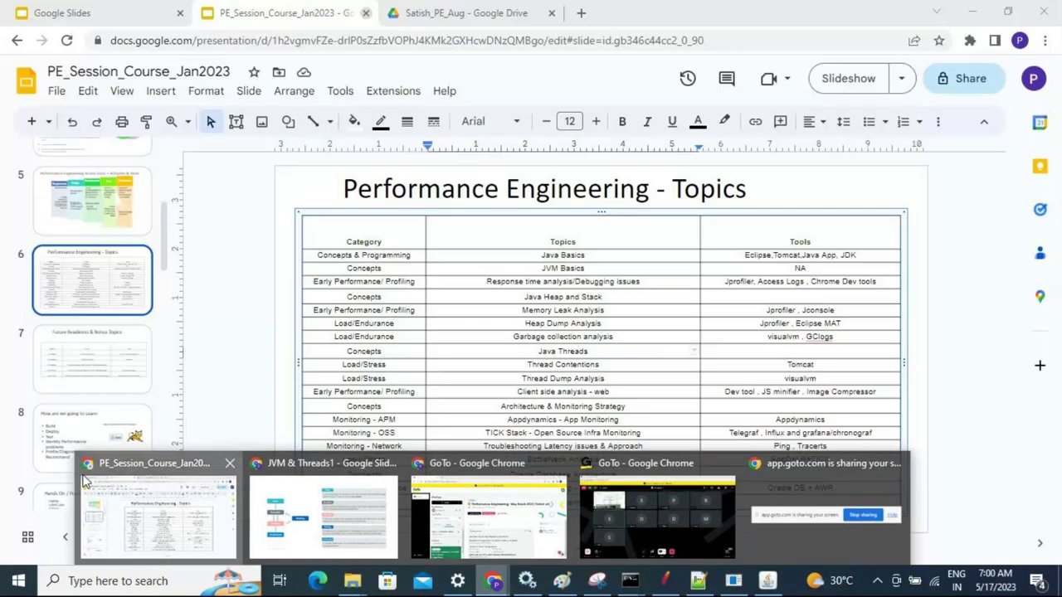
left_click(131, 489)
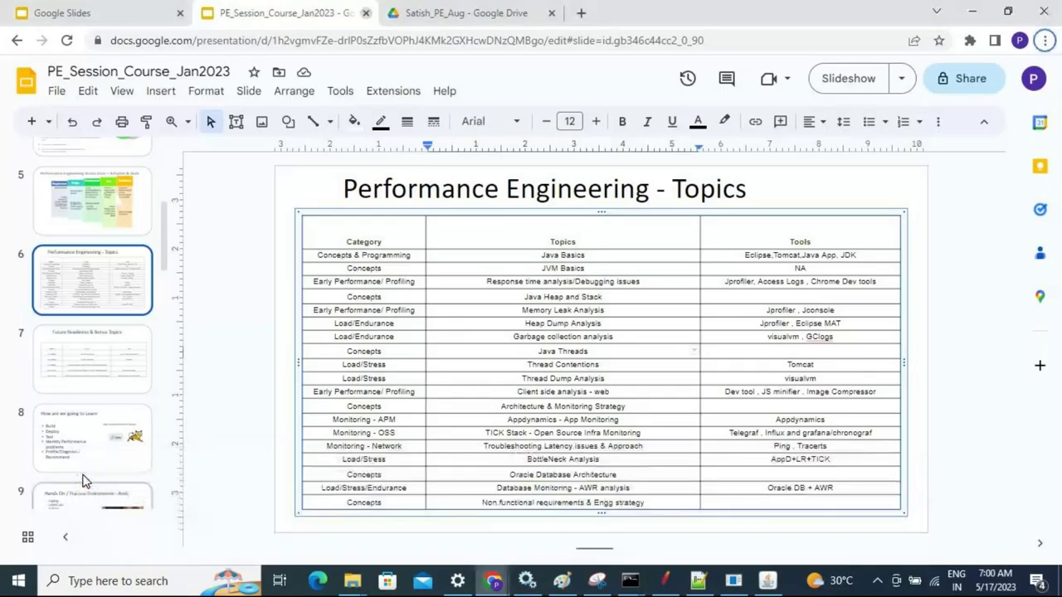
key("ctrl+Tab")
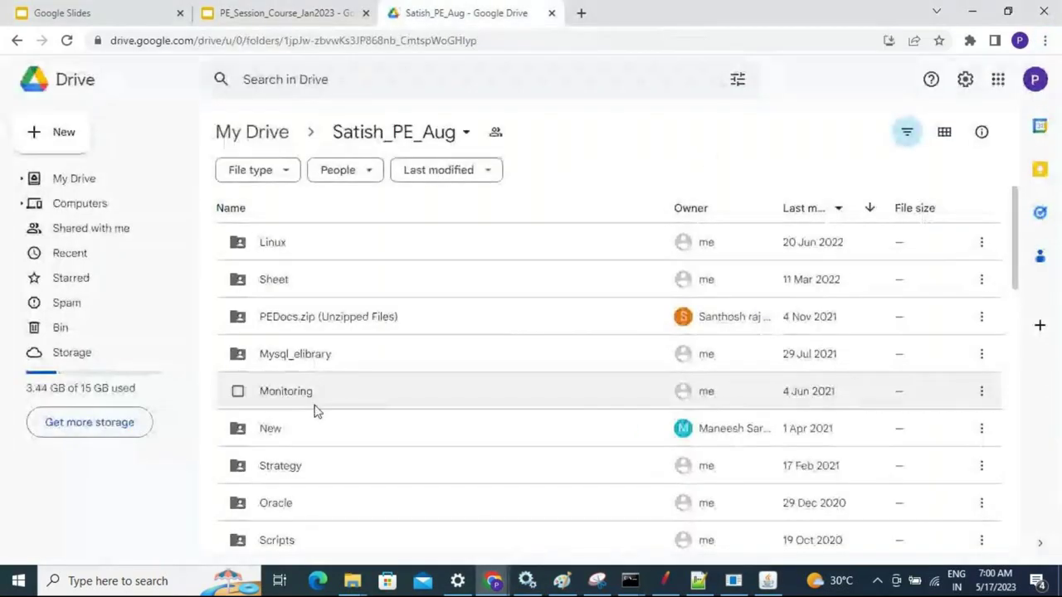
double_click(278, 401)
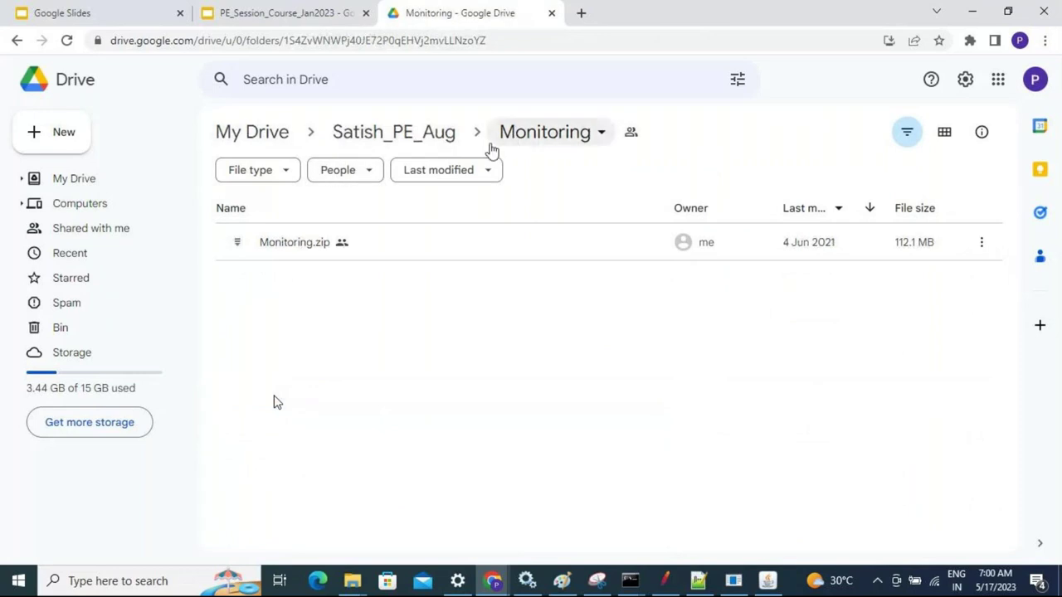
left_click(384, 132)
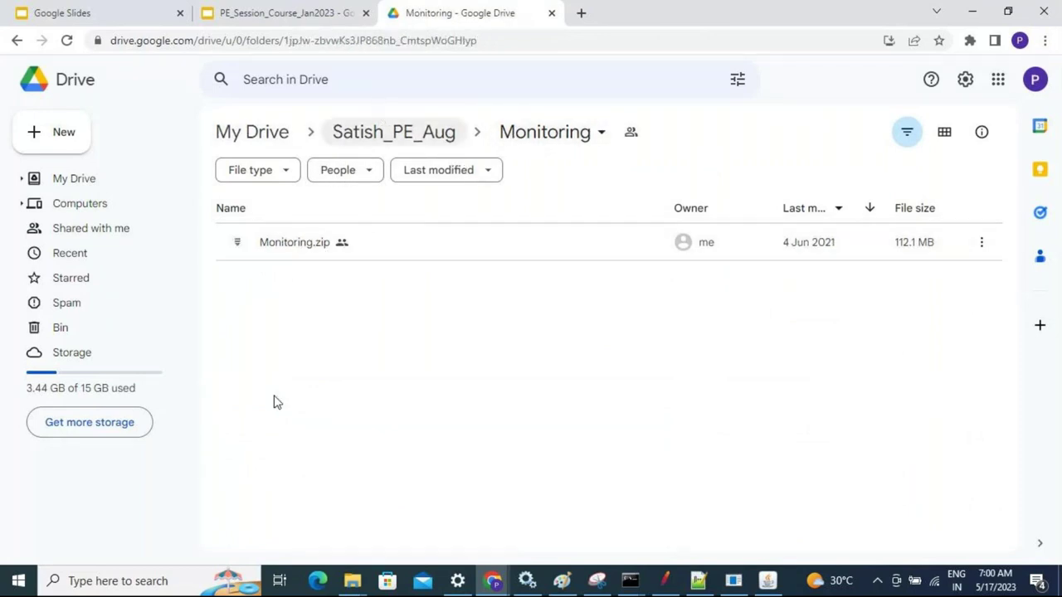
left_click_drag(1017, 208, 999, 190)
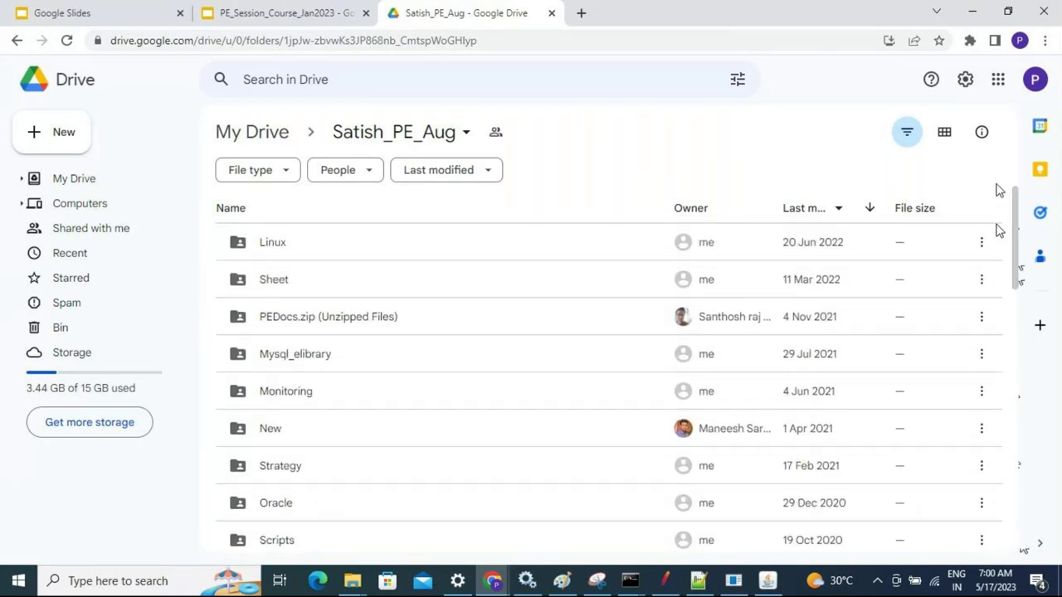
key("alt+Tab")
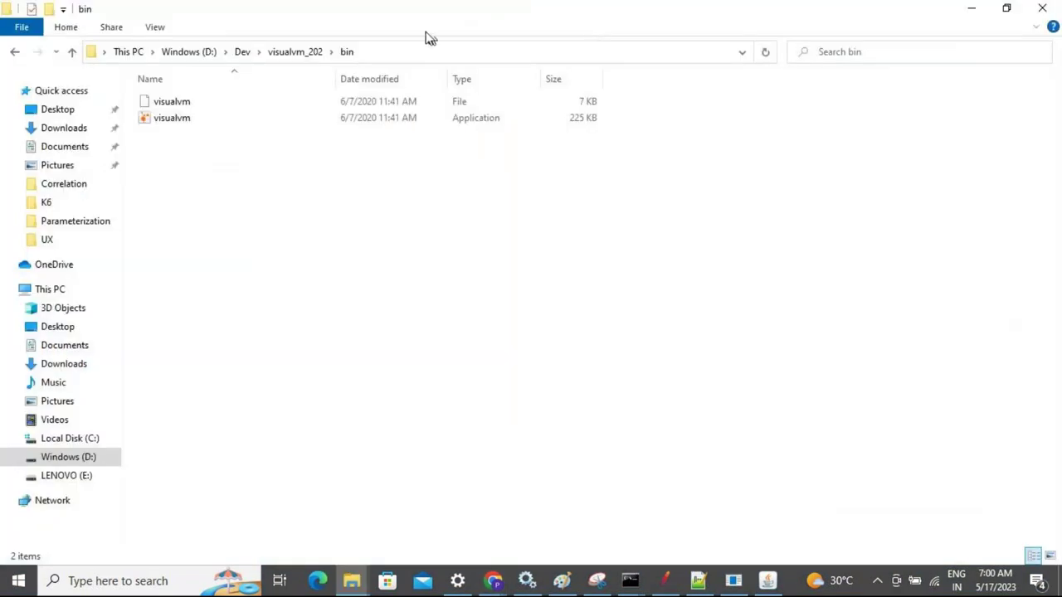
Use WinRAR 'Add to archive...' in ZIP format to create visualvm_202.zip in D:\Dev
left_click(281, 53)
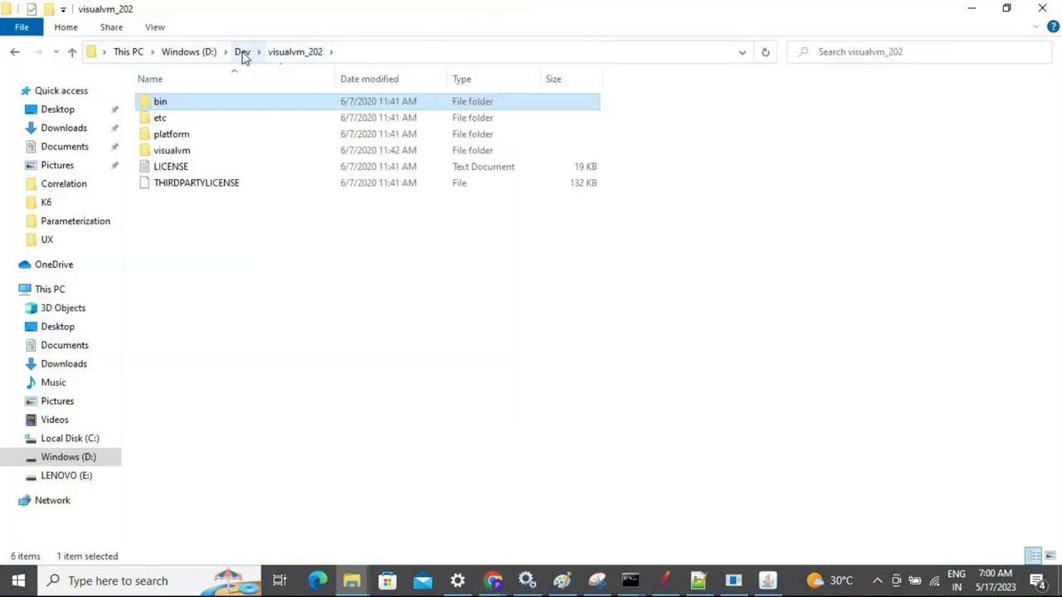
left_click(243, 53)
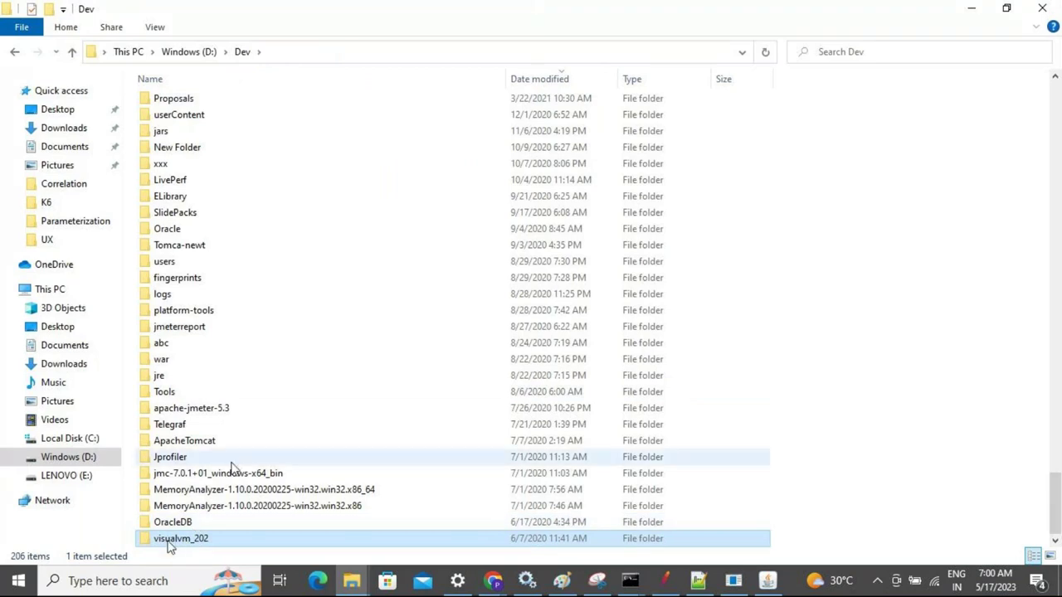
right_click(204, 539)
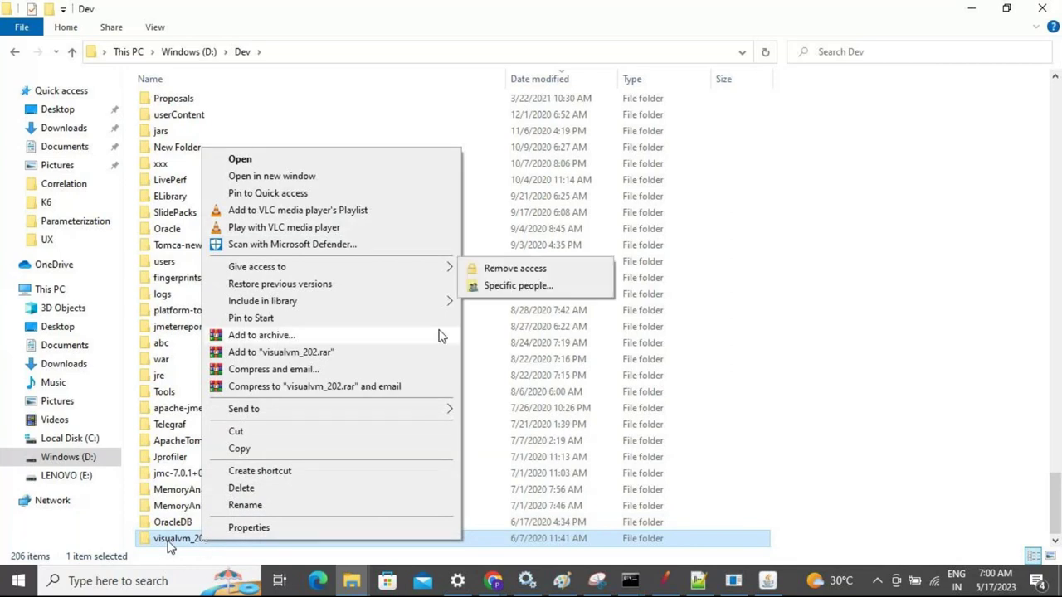
mouse_move(444, 413)
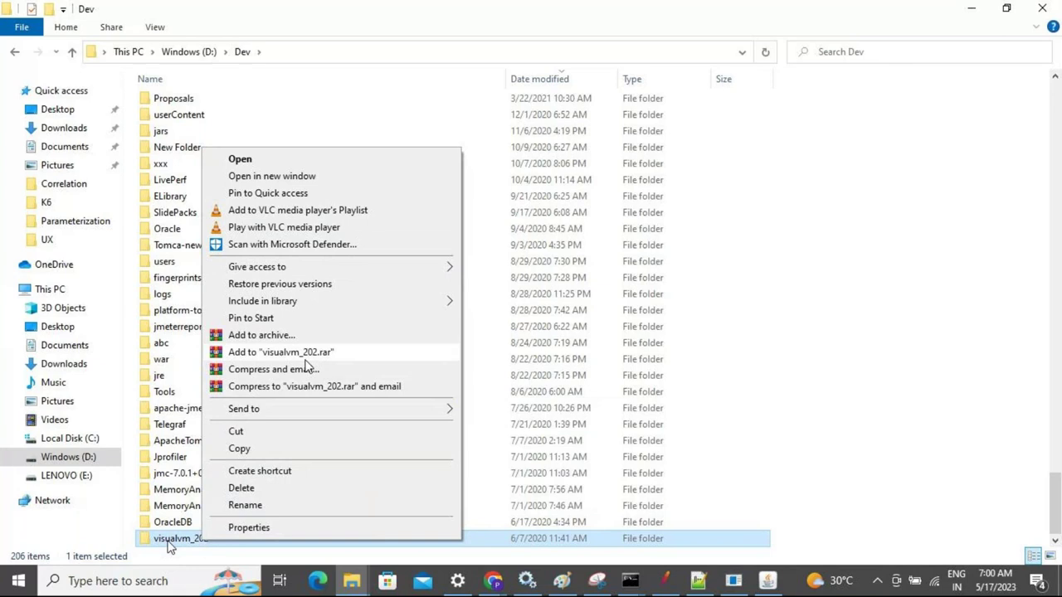
left_click(271, 339)
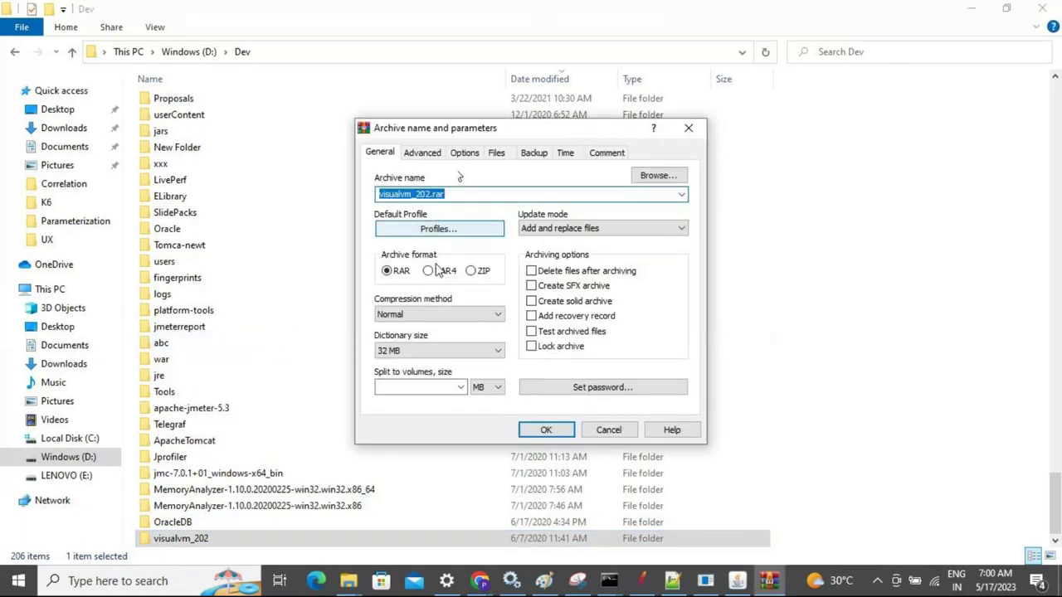
left_click(479, 277)
left_click(554, 430)
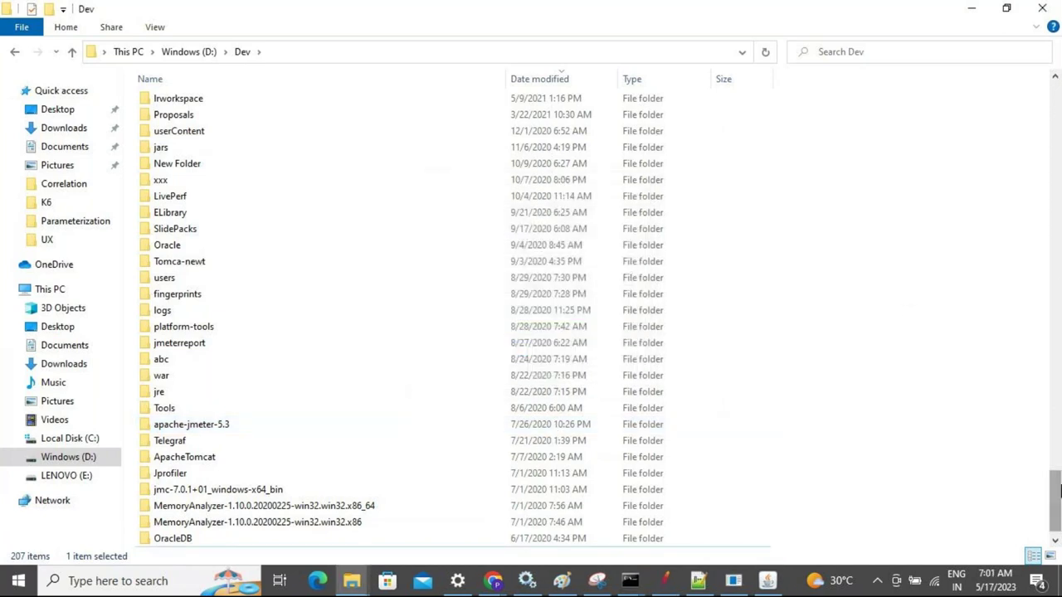
Drag visualvm_202.zip into Google Drive's Satish_PE_Aug folder and close the '1 upload complete' notice
left_click_drag(1058, 500, 1043, 103)
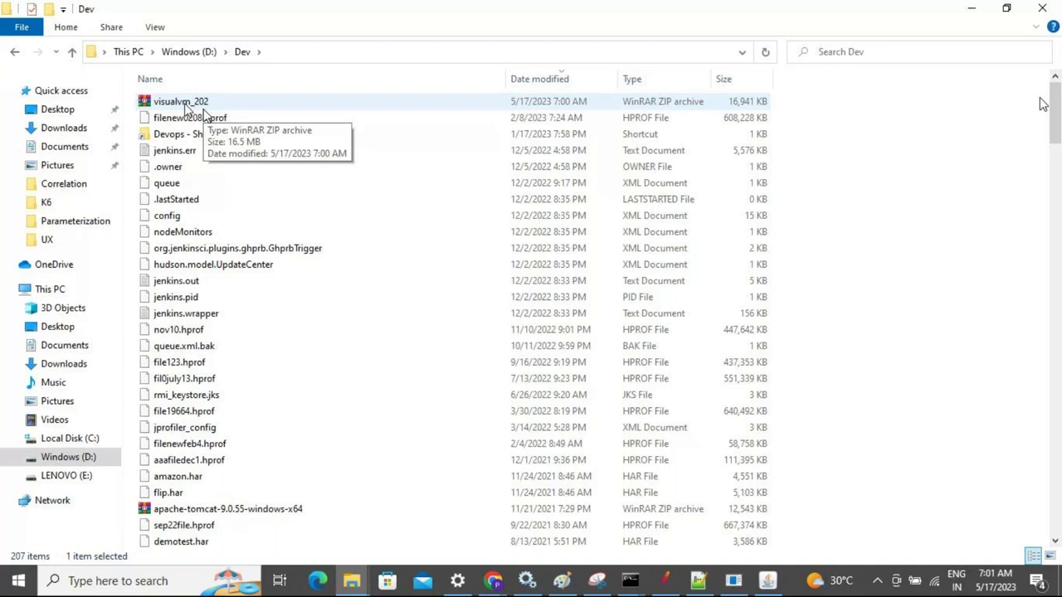
left_click_drag(188, 112, 394, 441)
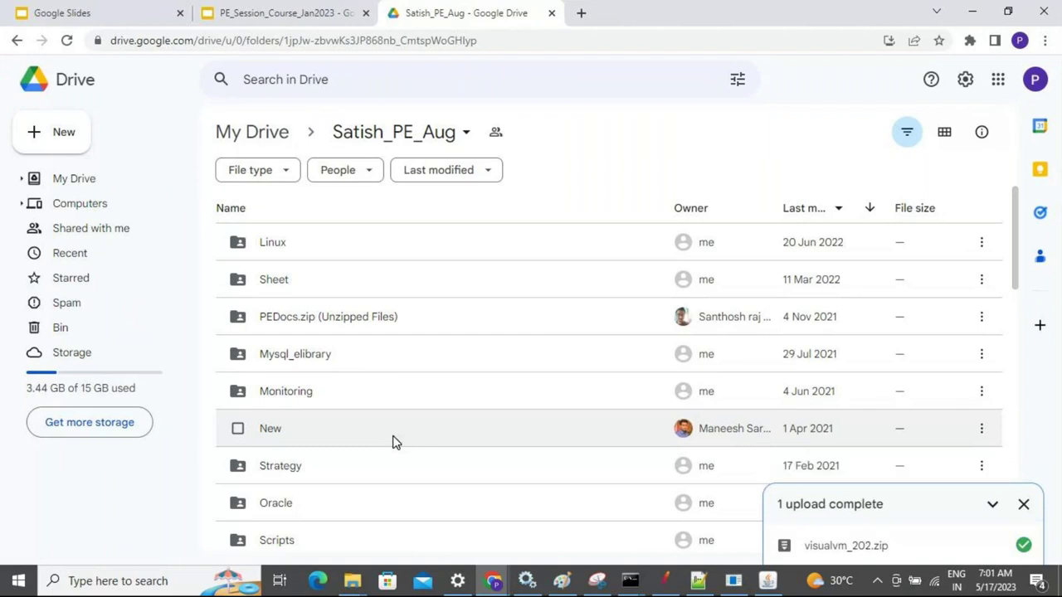
left_click(1023, 503)
key("alt+Tab")
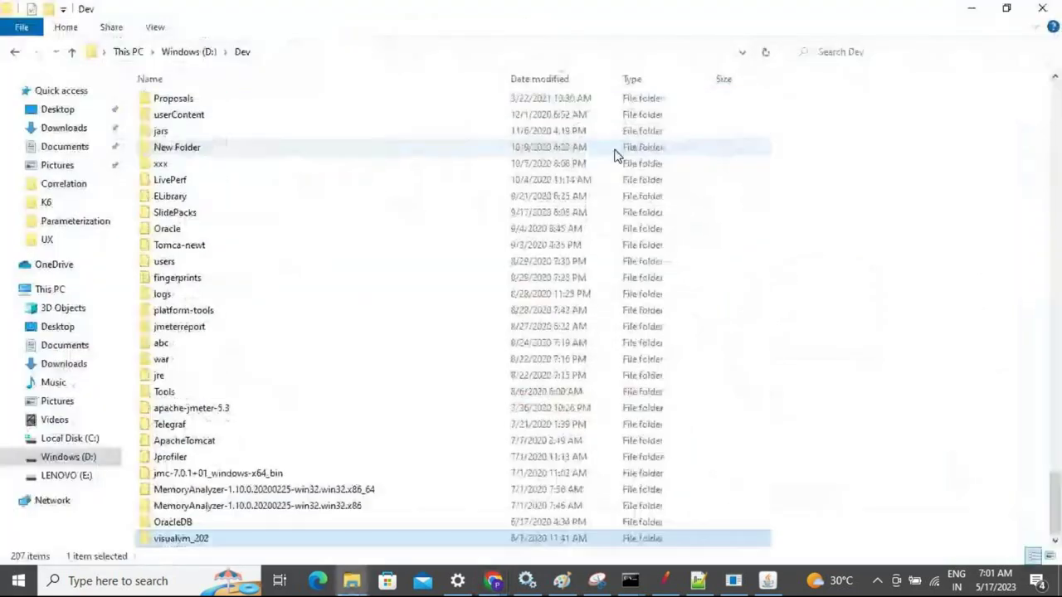
Open visualvm_202\bin in File Explorer and switch to the cmd.exe window
key("Return")
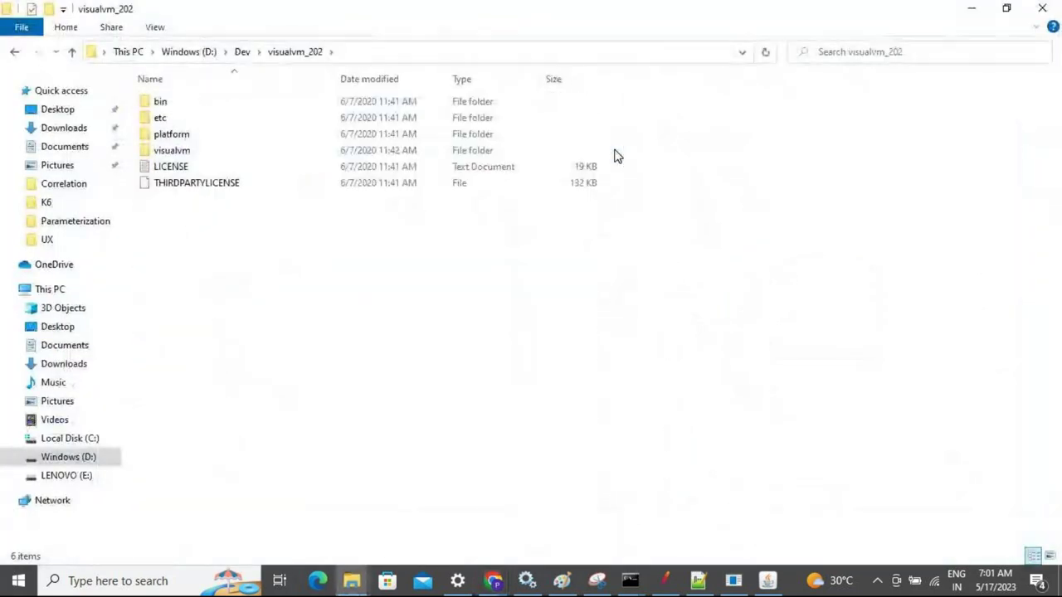
double_click(294, 103)
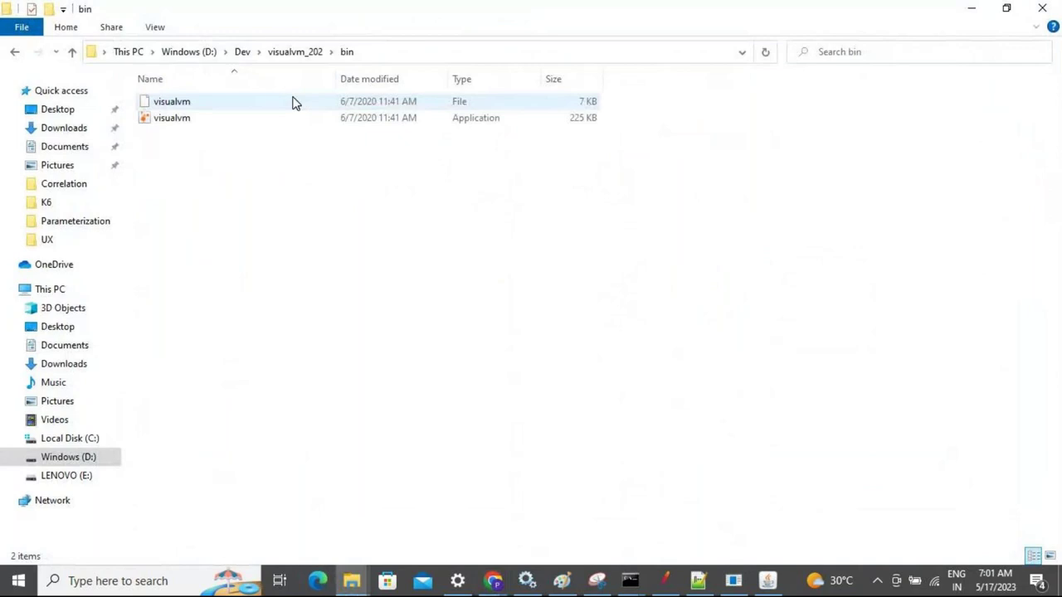
key("alt+Tab")
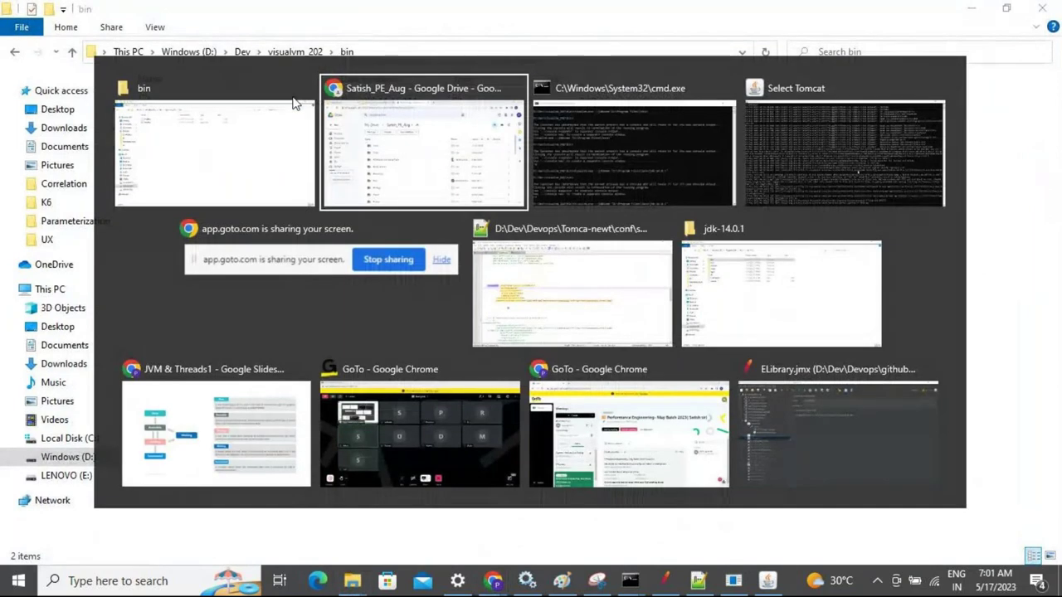
key("Escape")
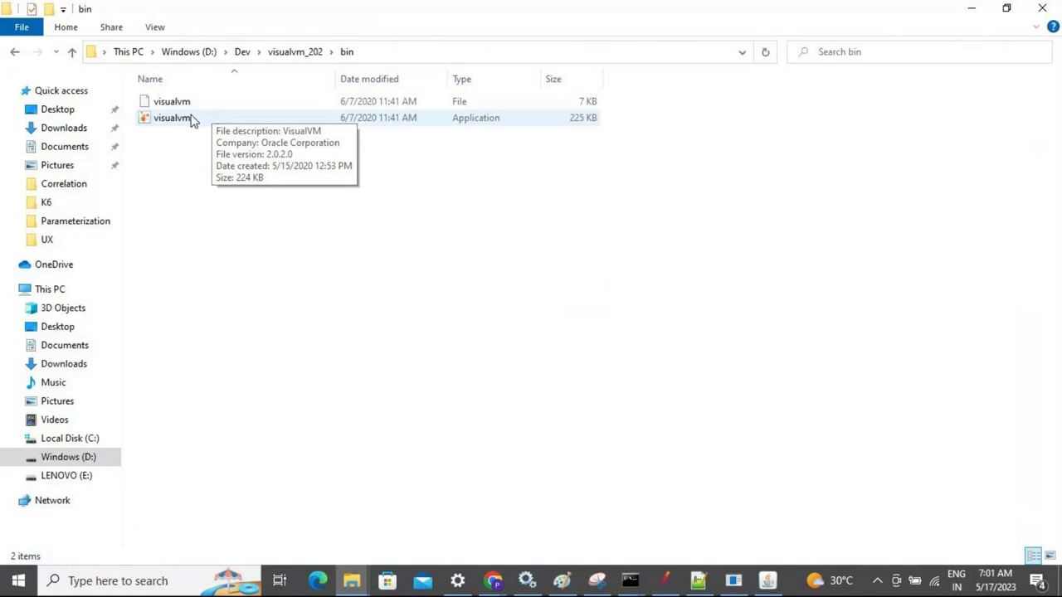
key("alt+Tab")
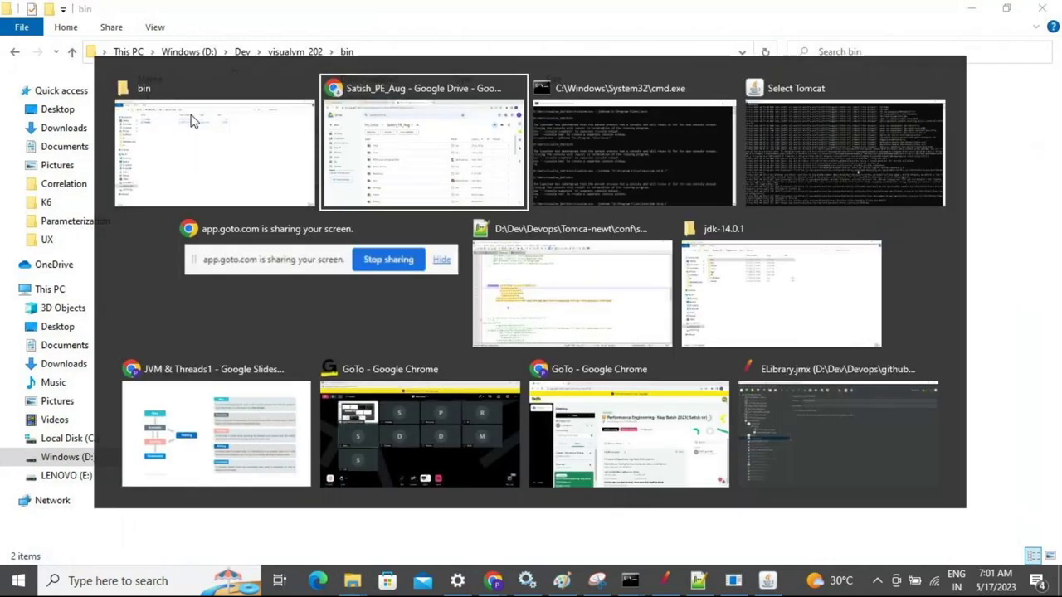
key("alt+Tab")
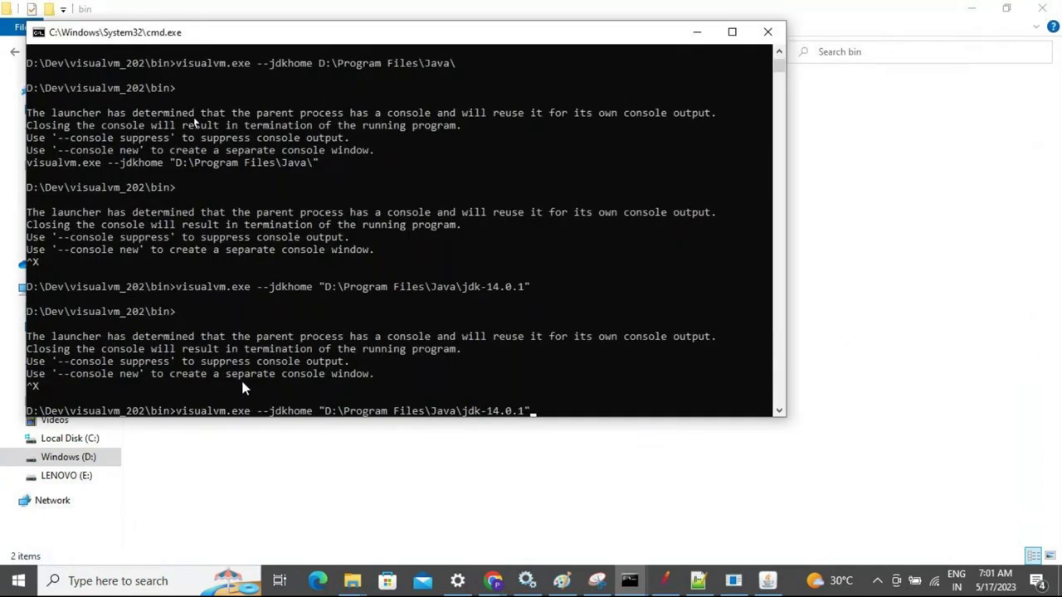
Copy the --jdkhome "D:\Program Files\Java\jdk-14.0.1" argument from the last visualvm command
left_click_drag(252, 412, 238, 412)
left_click_drag(170, 418, 30, 412)
right_click(515, 387)
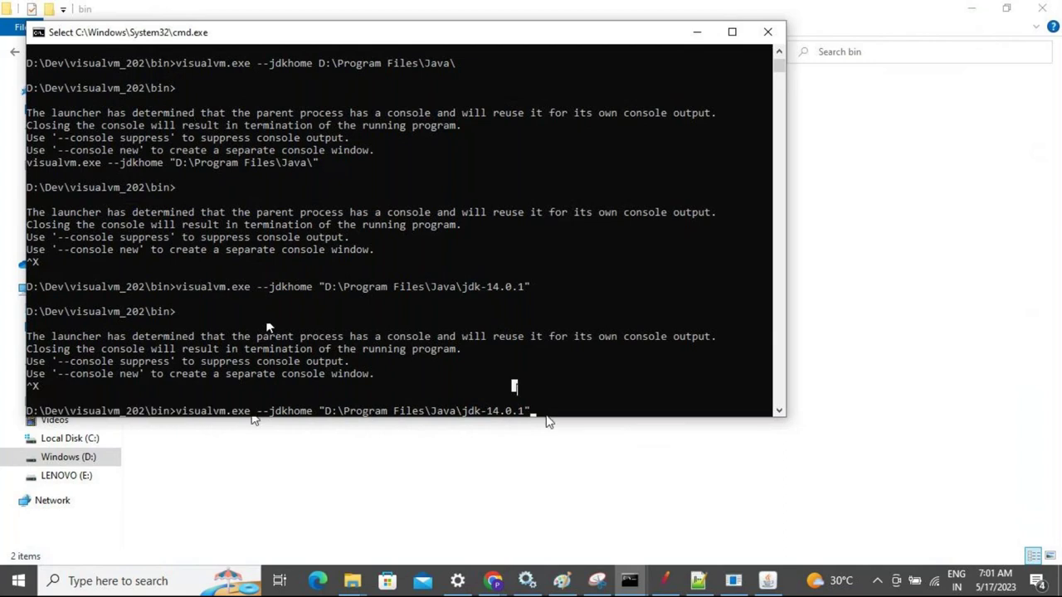
left_click_drag(529, 412, 276, 327)
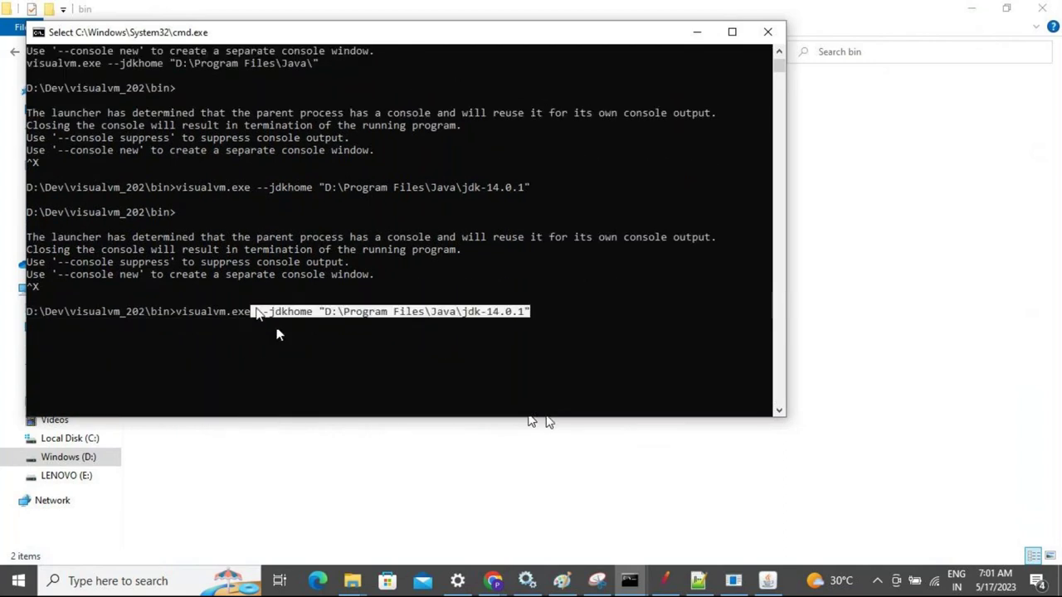
right_click(470, 276)
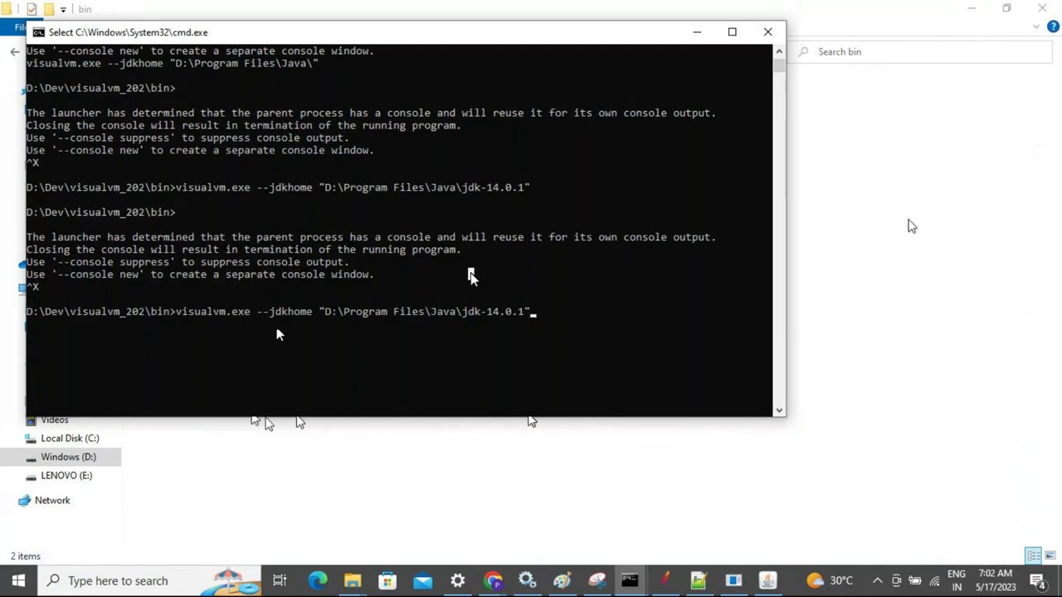
left_click(270, 425)
Launch visualvm.exe directly, dismiss the unsupported Java 17 error, and select the Command Prompt command line
double_click(172, 118)
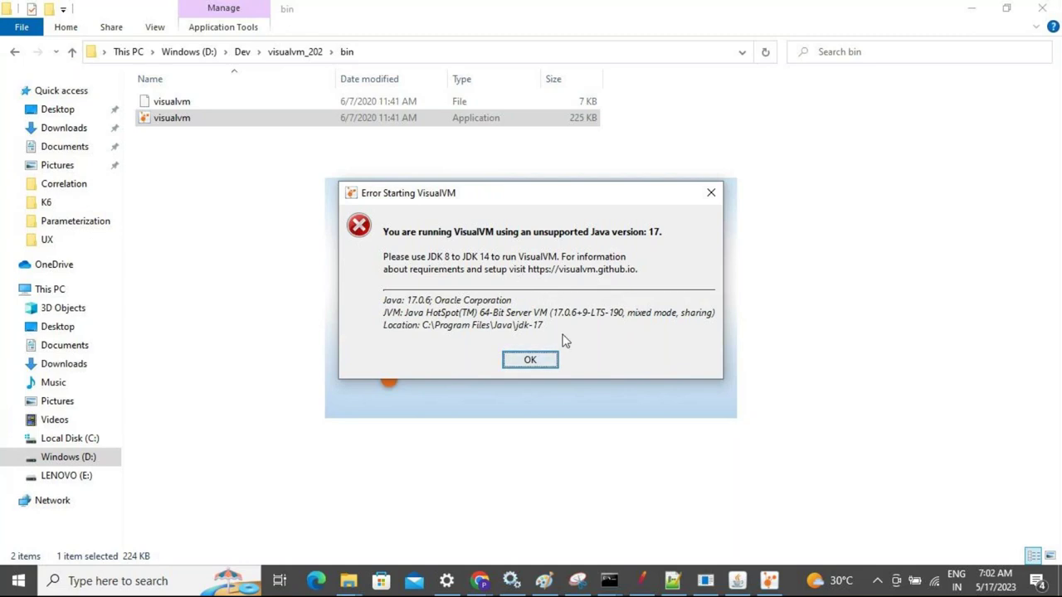
left_click(530, 361)
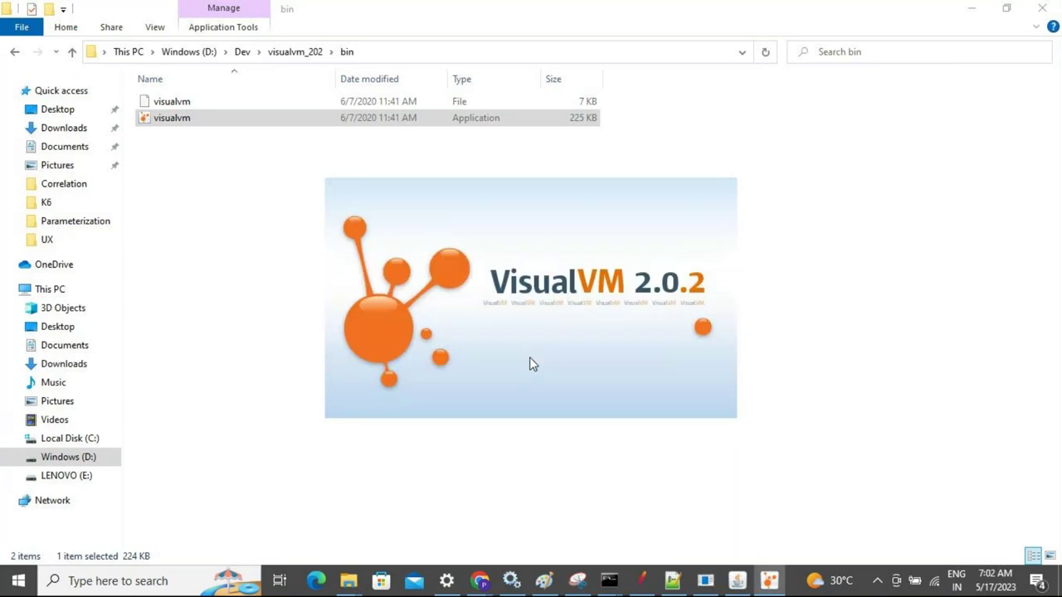
key("alt+Tab")
left_click_drag(530, 312, 155, 311)
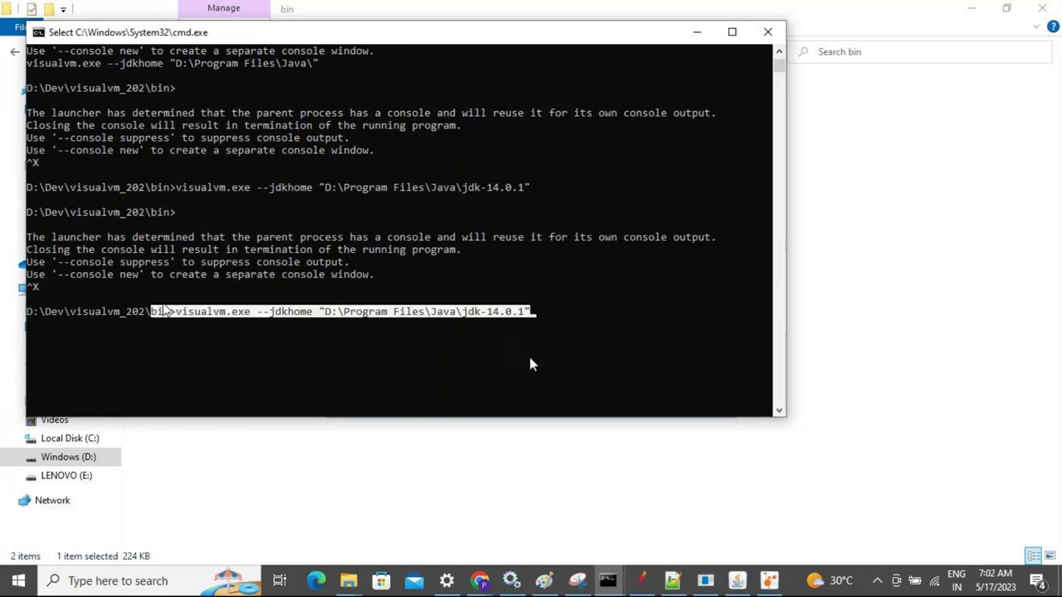
Run visualvm.exe with --jdkhome "D:\Program Files\Java\jdk-14.0.1" from the maximized console
left_click(309, 300)
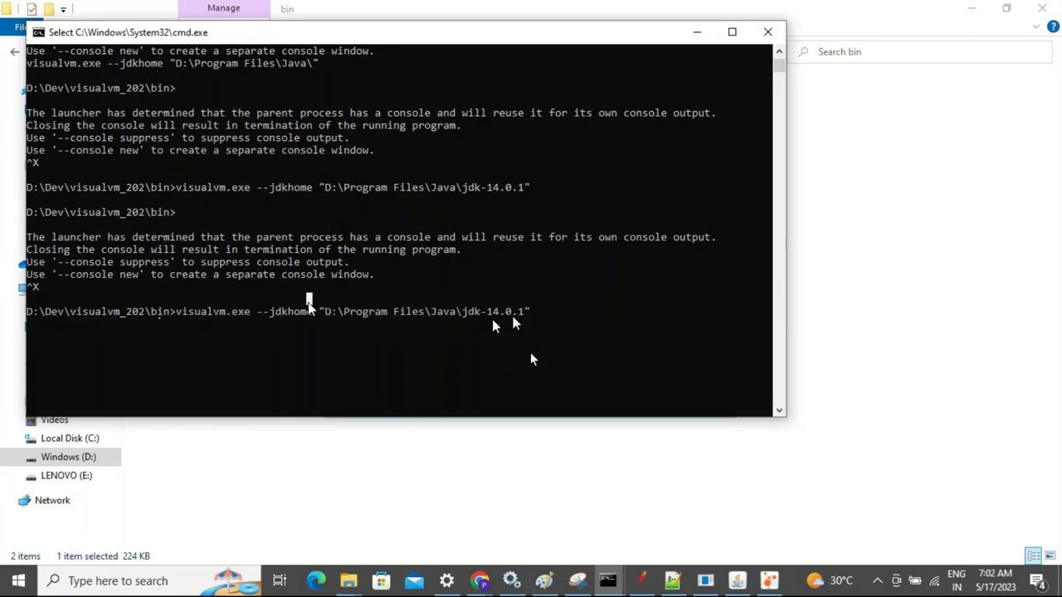
left_click(545, 312)
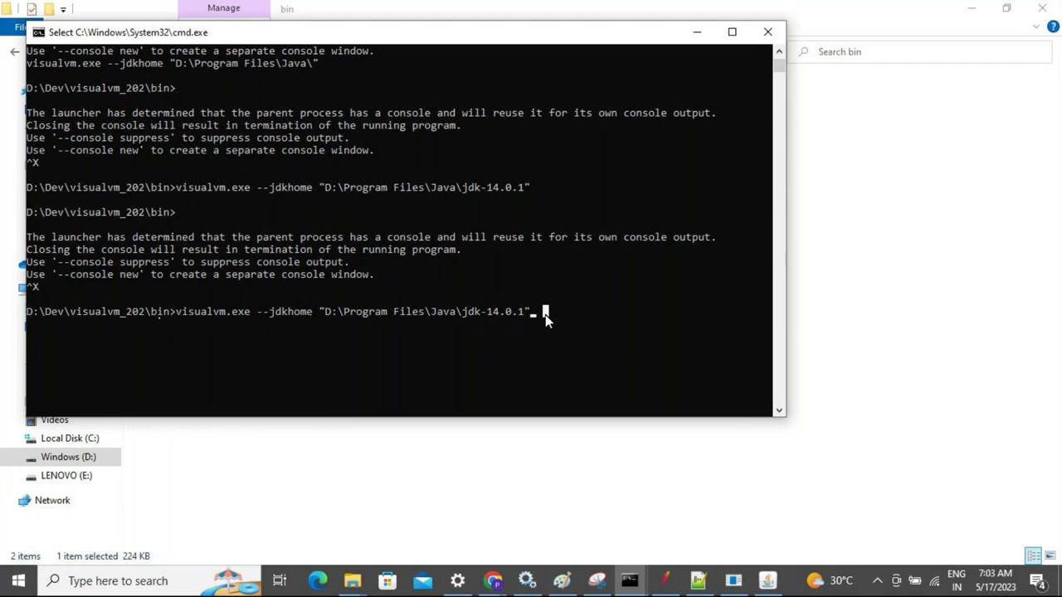
key("Escape")
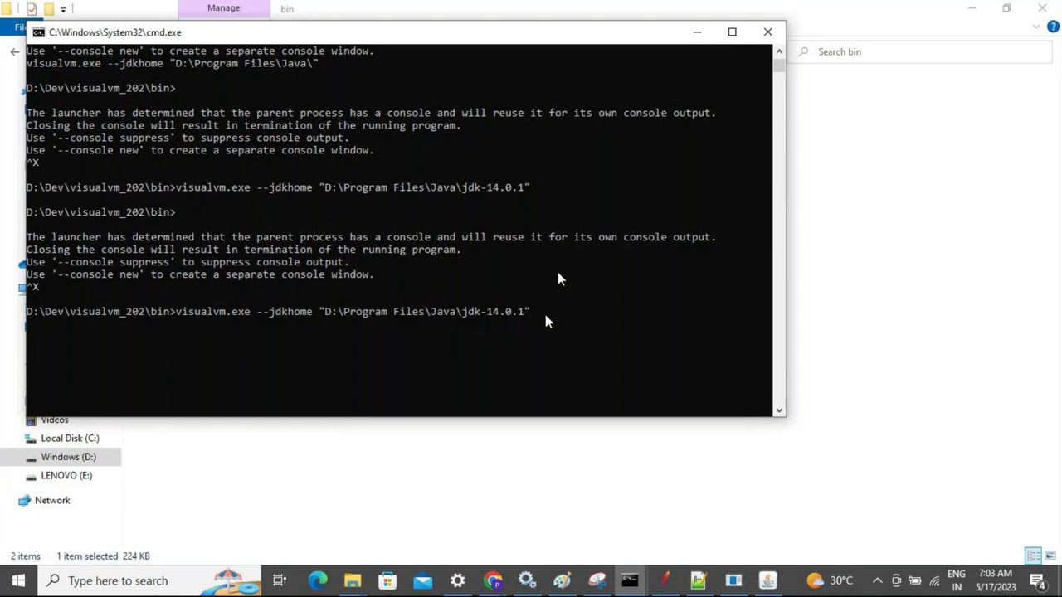
left_click(732, 33)
key("Return")
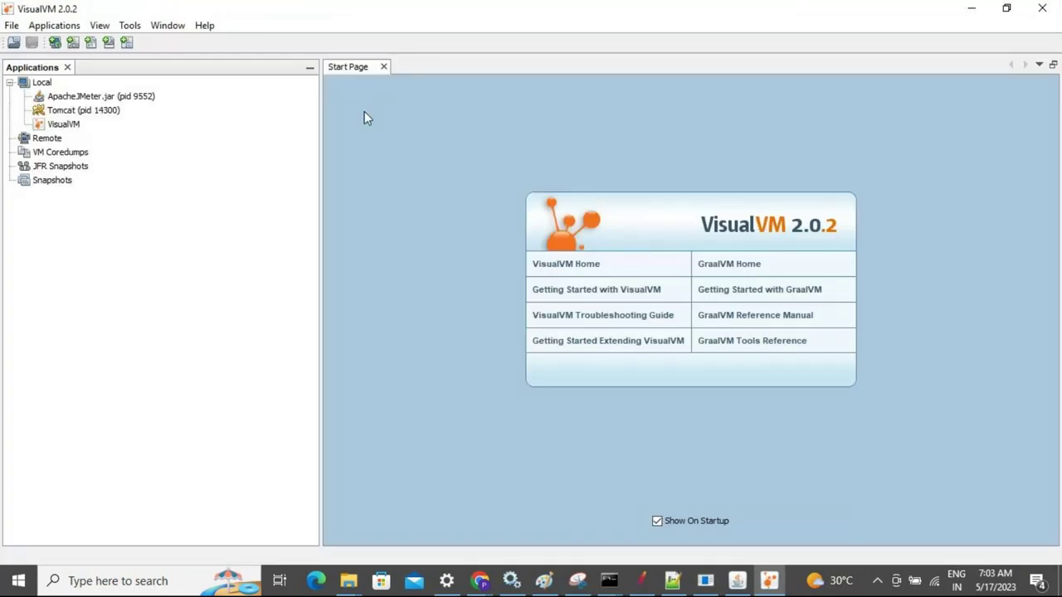
left_click(87, 111)
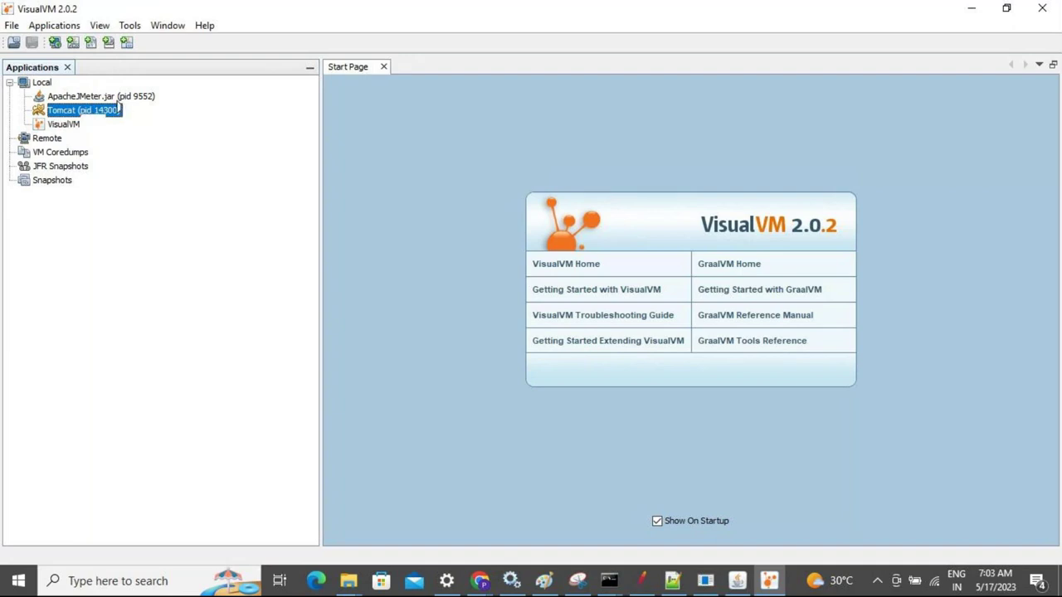
left_click(96, 99)
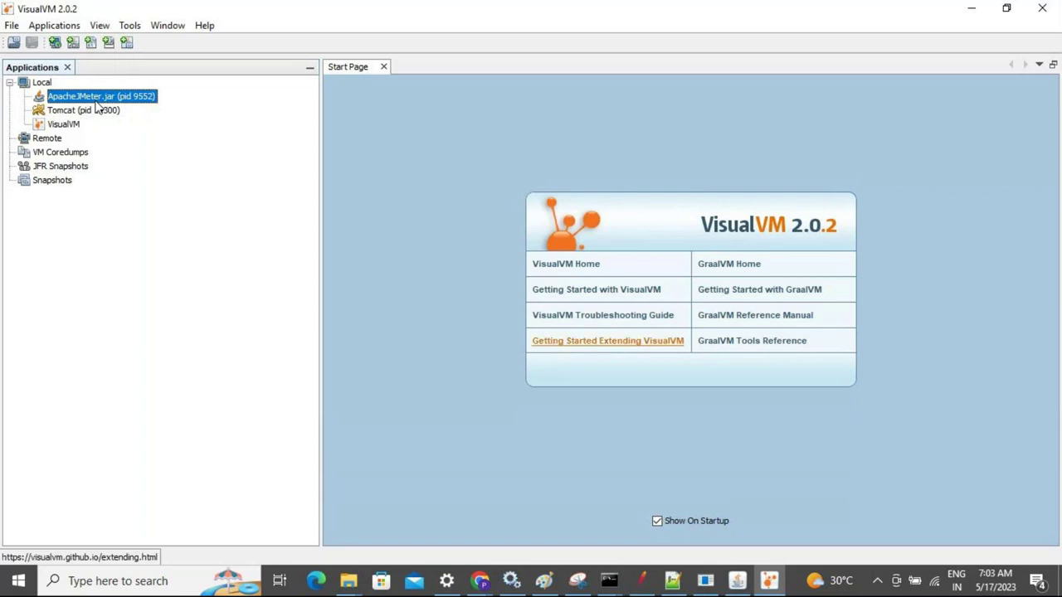
left_click(641, 581)
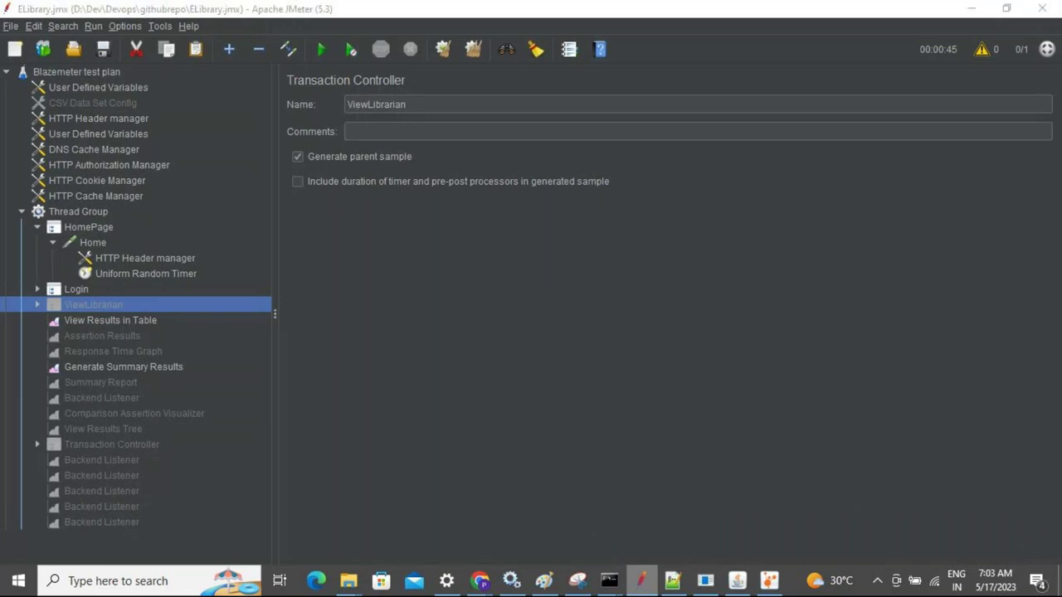
key("alt+Tab")
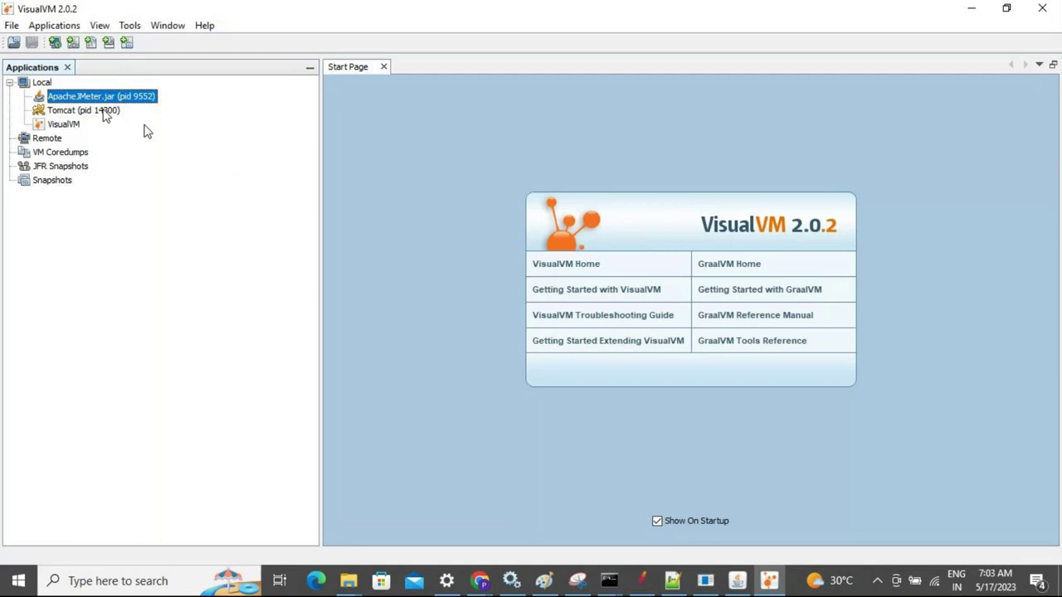
left_click(82, 117)
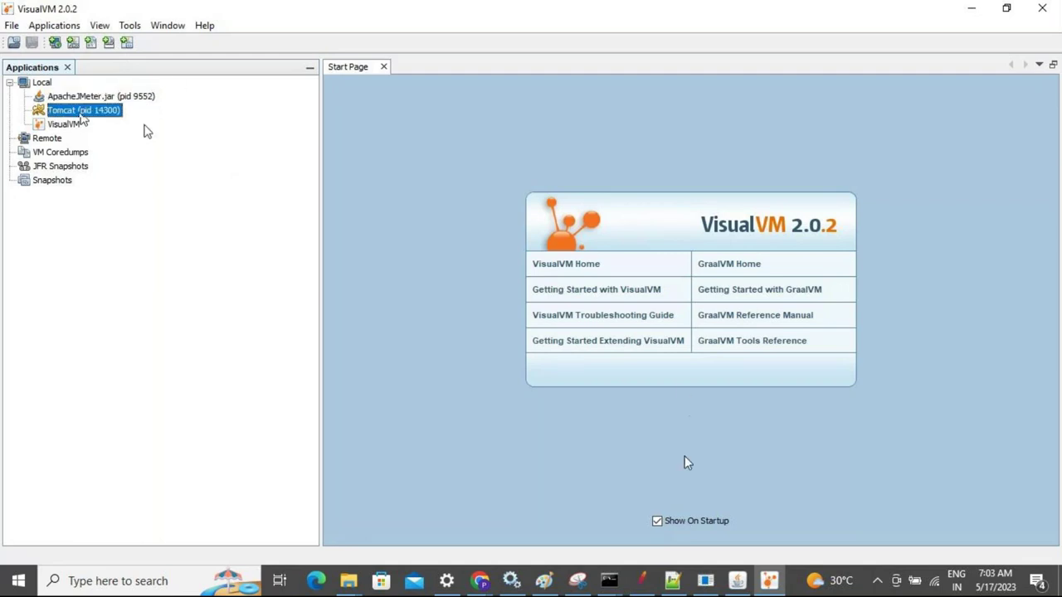
left_click(746, 585)
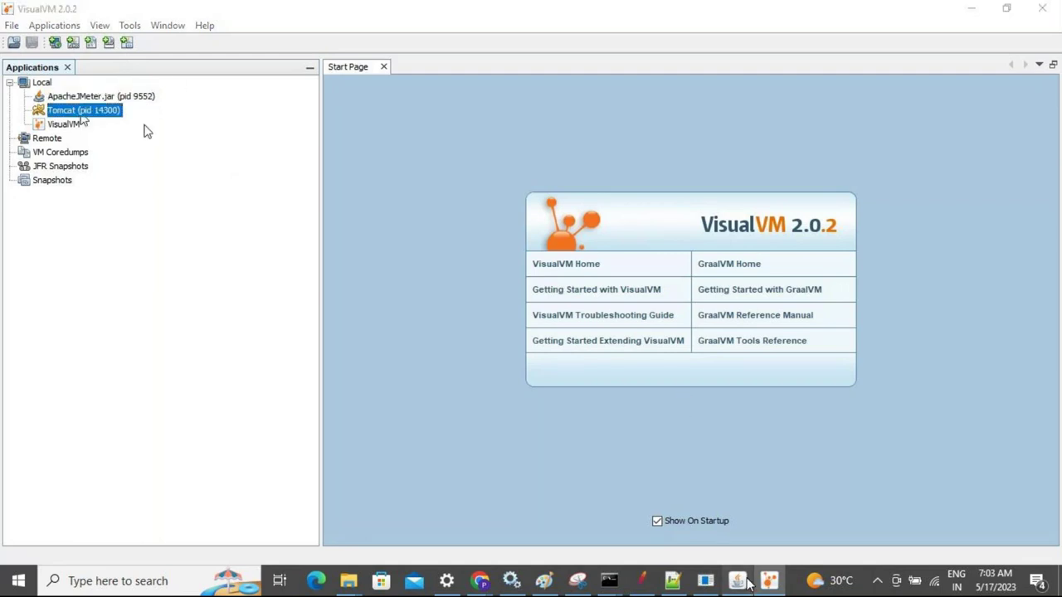
key("alt+Tab")
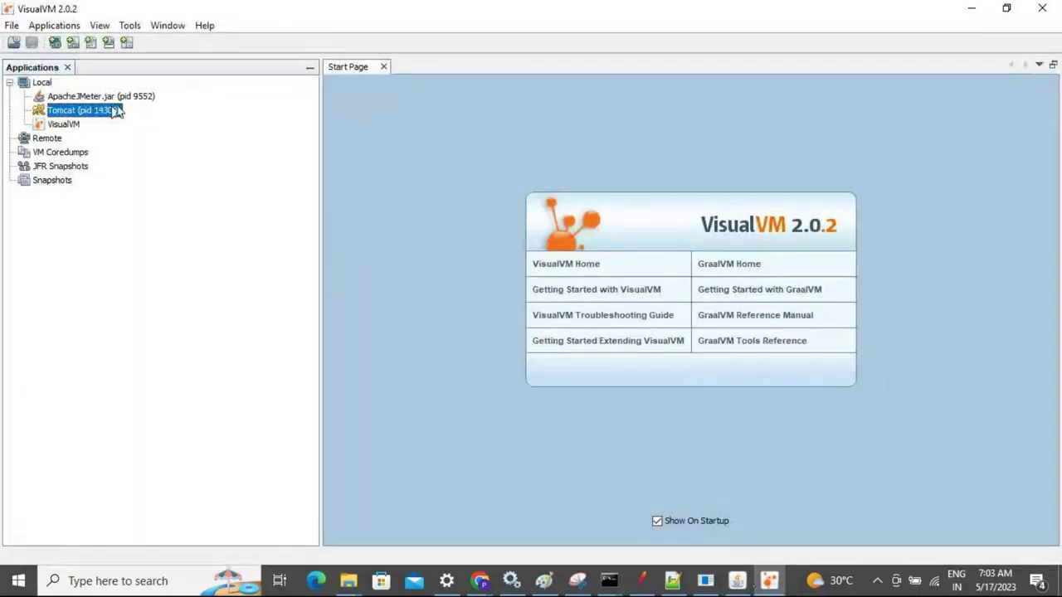
Open the Threads timeline for Tomcat (pid 14300) and select the http-nio-8083-exec-1, -2 and -3 rows
double_click(120, 110)
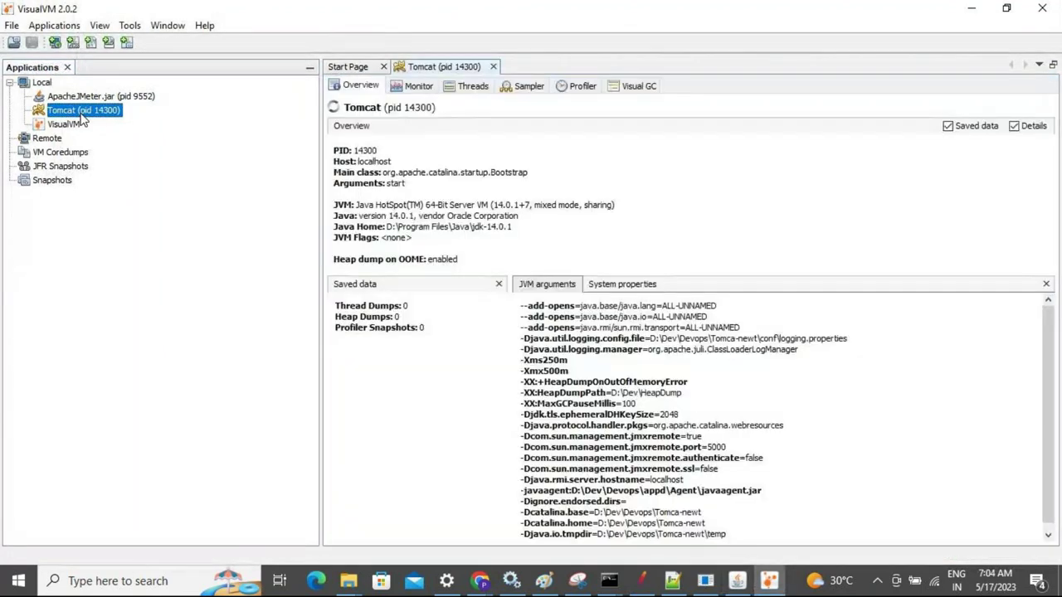
left_click(475, 91)
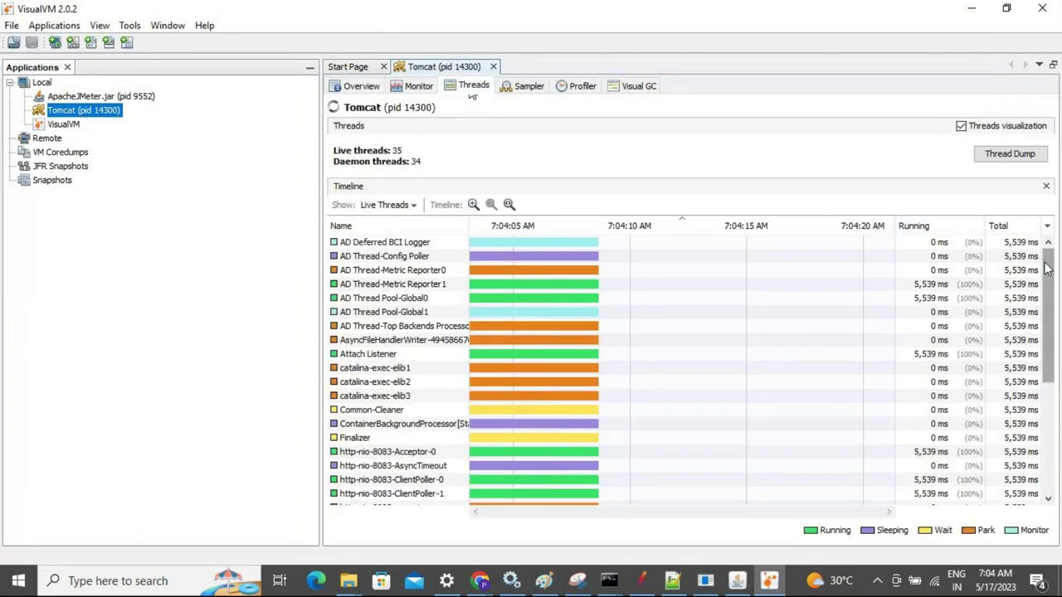
left_click_drag(1047, 267, 1056, 349)
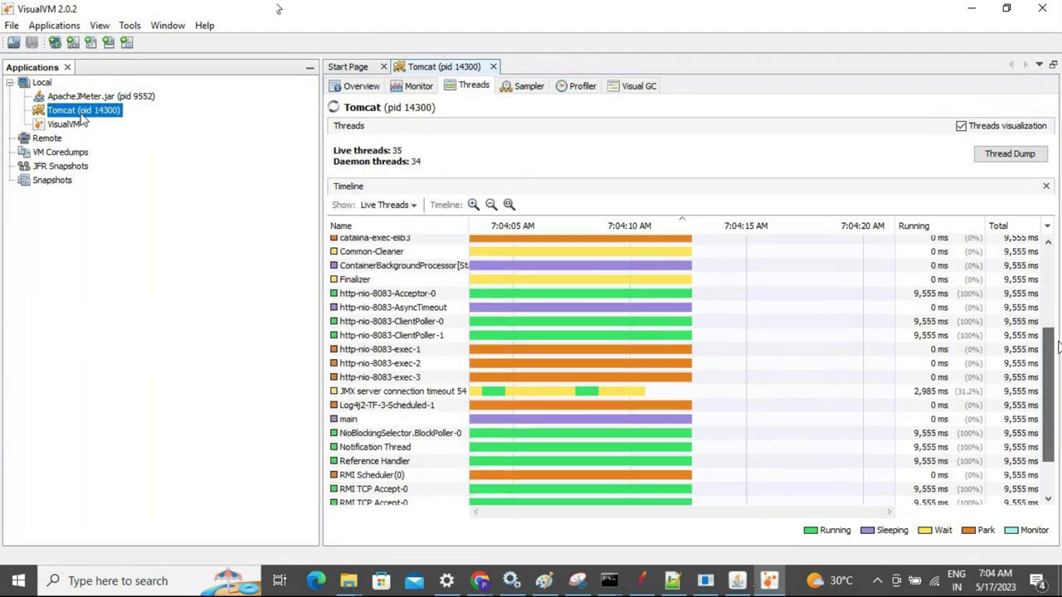
left_click(395, 352)
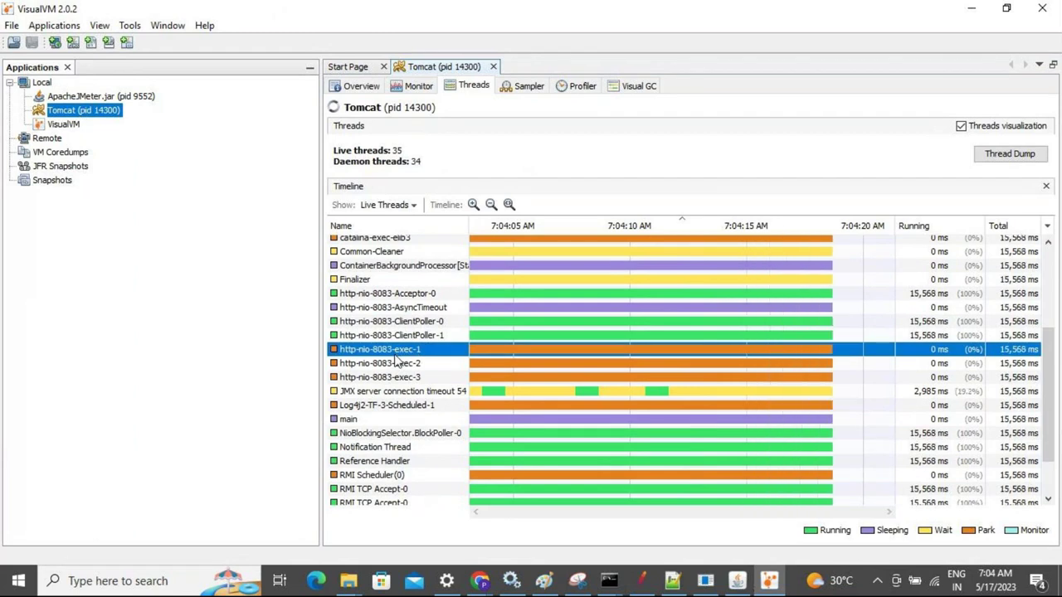
left_click(397, 365)
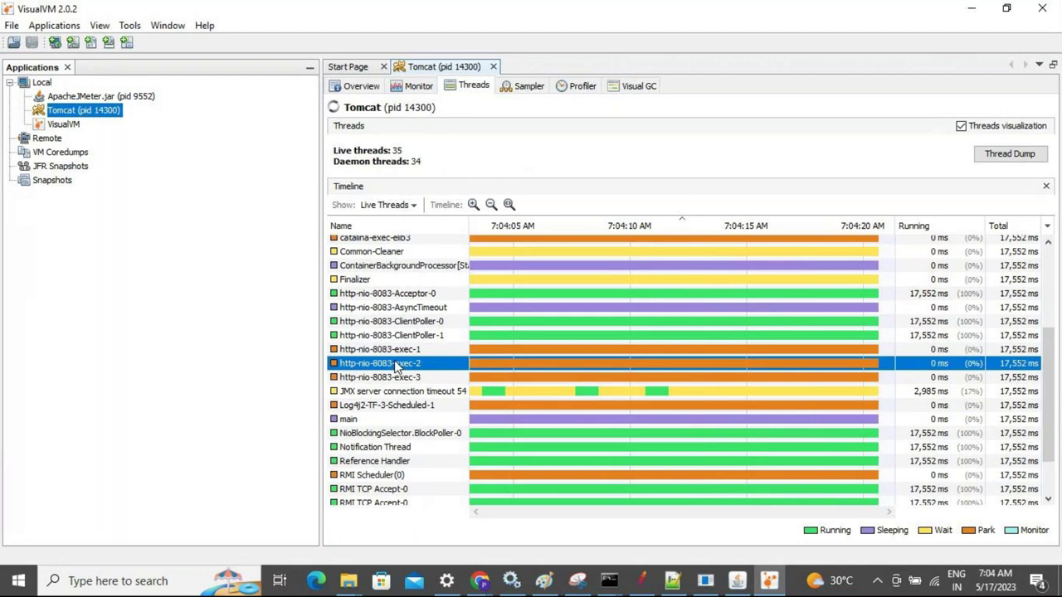
left_click(394, 377)
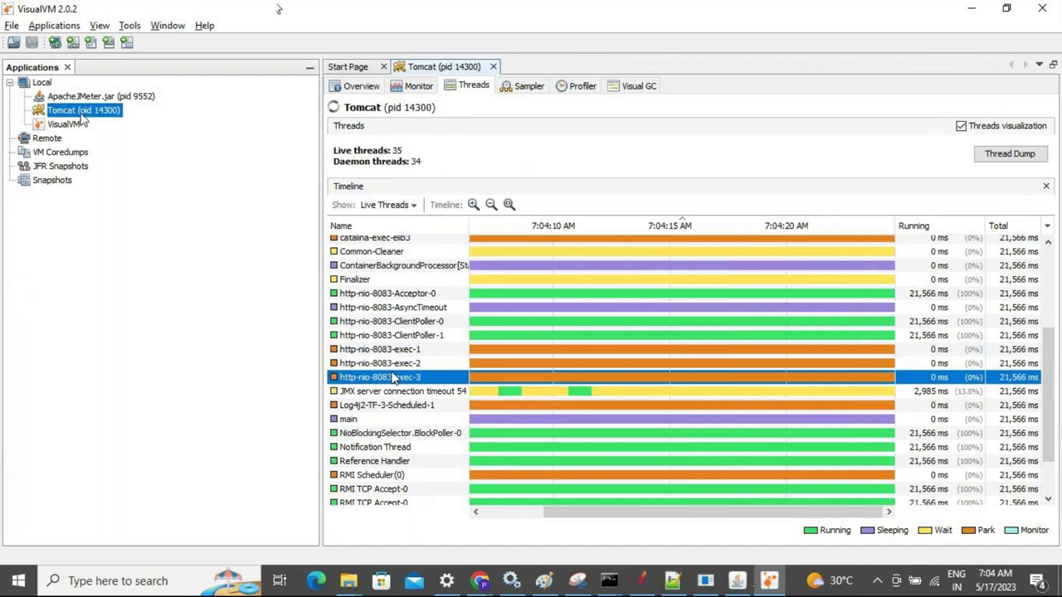
key("alt+Tab")
key("alt+Tab")
key("alt+Tab")
key("alt+Tab")
key("alt+Tab")
key("alt+Tab")
key("alt+Tab")
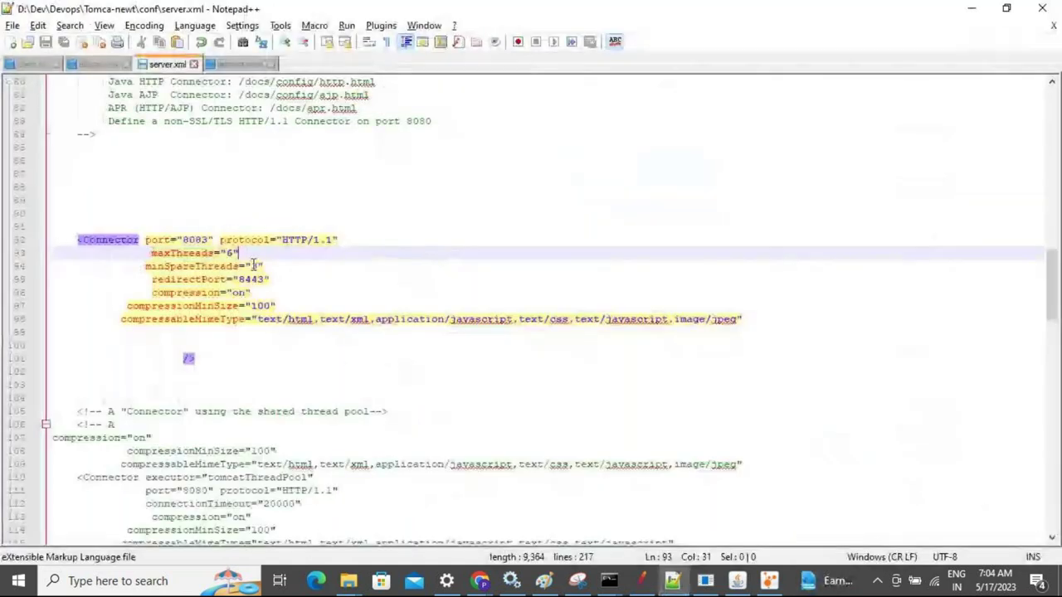
Highlight minSpareThreads="3" and port 8083 in server.xml, then return to VisualVM
left_click_drag(265, 266, 235, 266)
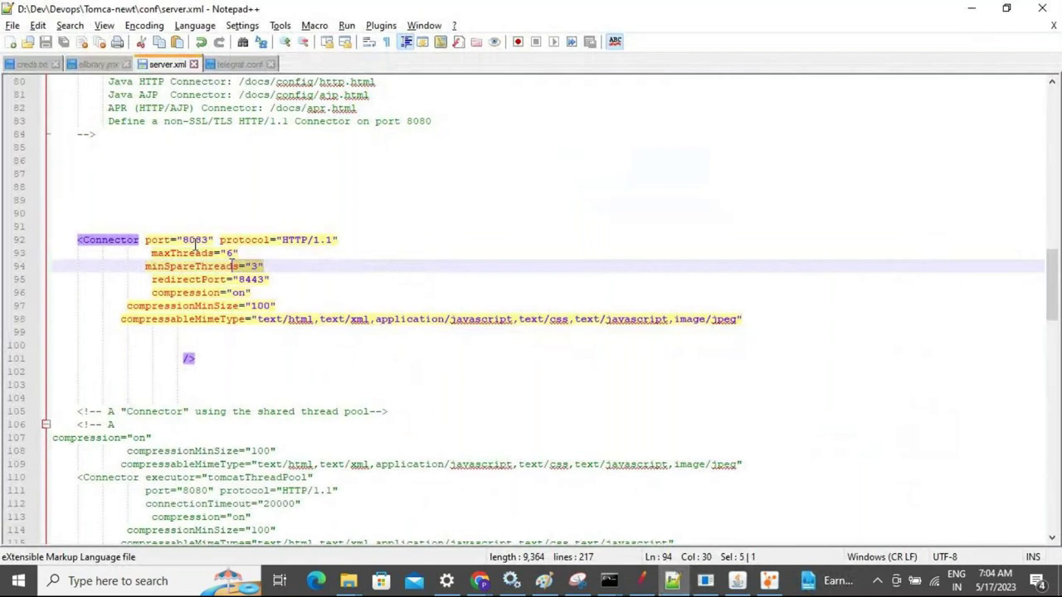
left_click_drag(184, 240, 210, 240)
key("alt+Tab")
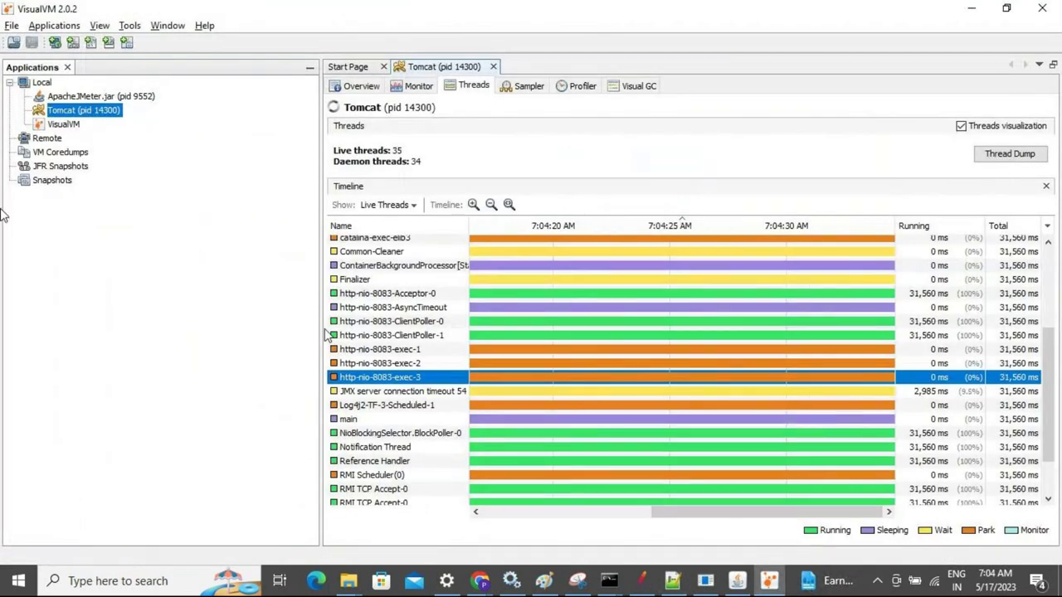
Compare the http-nio-8083-exec-1, -2 and -3 rows on the Tomcat thread timeline
left_click(362, 351)
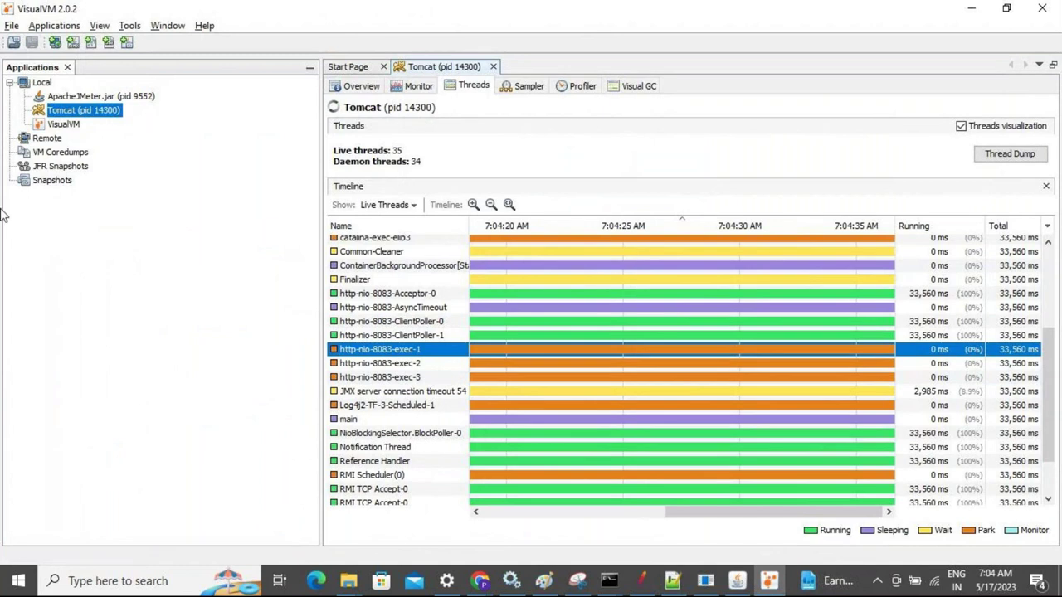
left_click(373, 377)
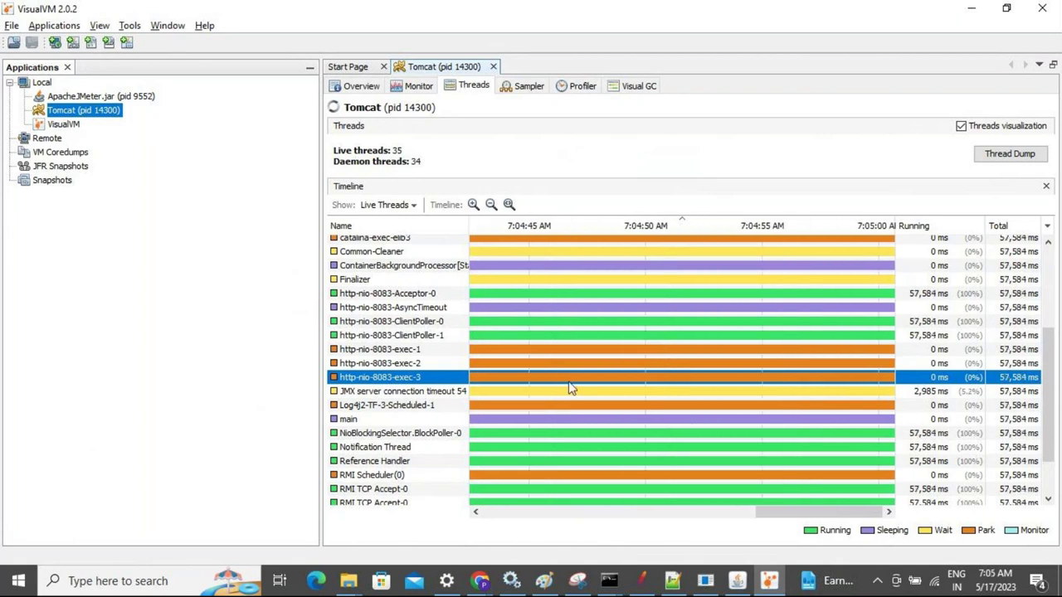
left_click(377, 364)
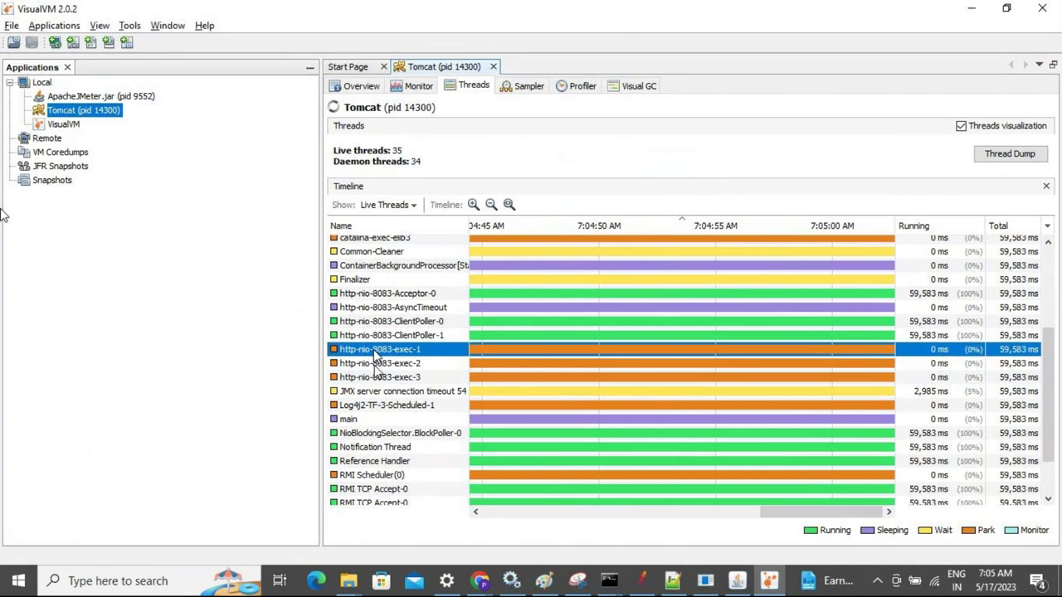
left_click(378, 349)
left_click(375, 379)
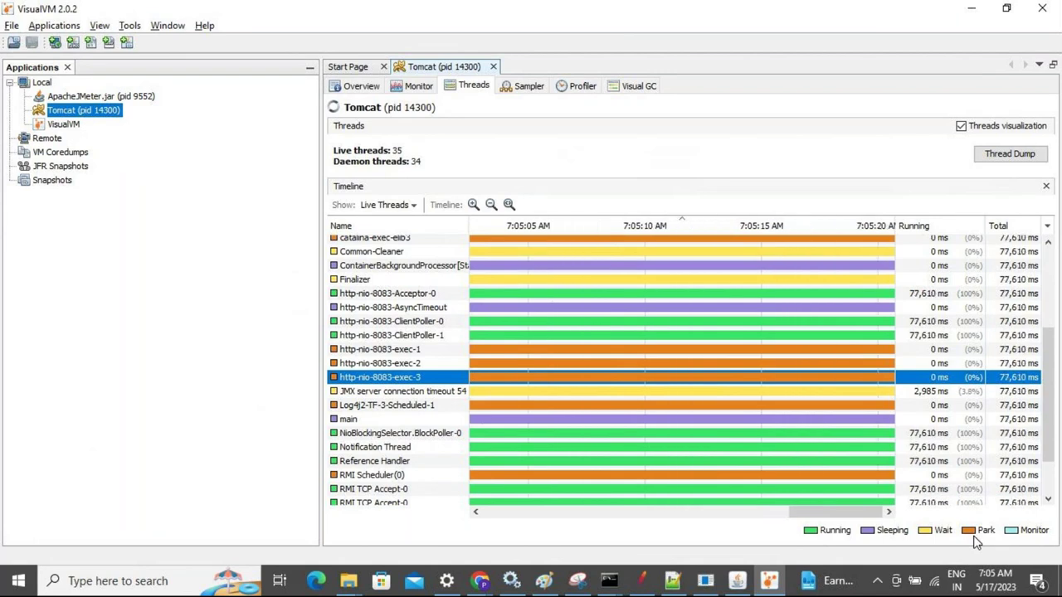
Bring the Chrome window with the Google Drive course folder forward
key("alt+Tab")
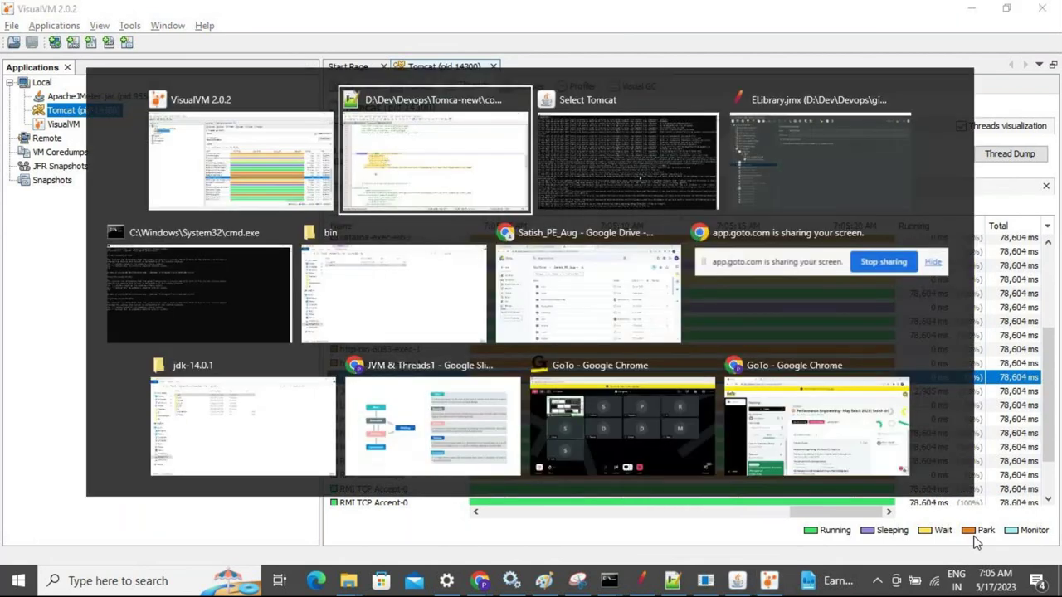
key("alt+Tab")
key("alt+Tab")
key("alt+Tab")
key("alt+Tab")
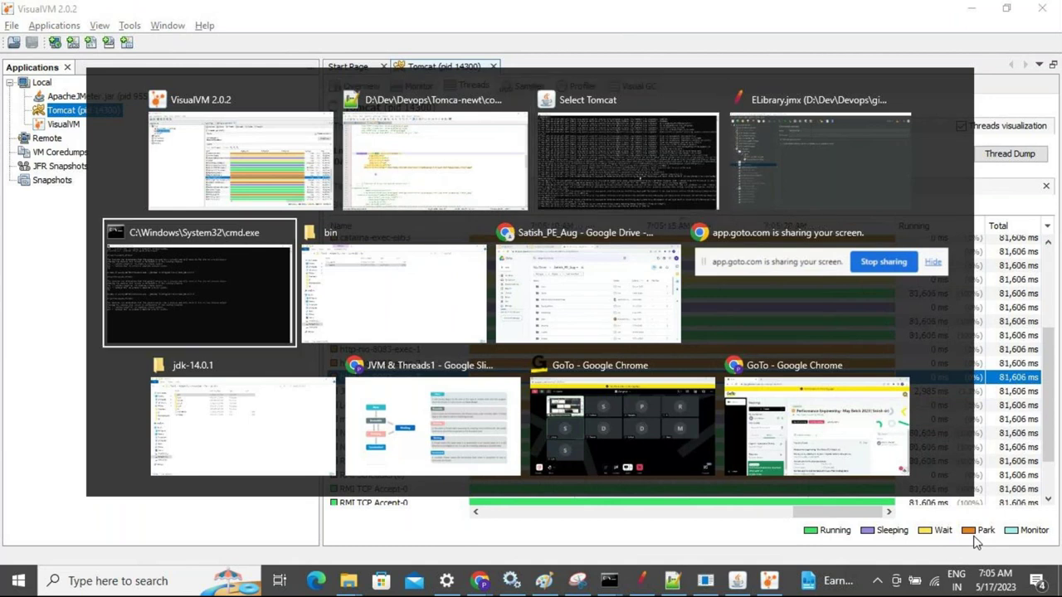
key("alt+Tab")
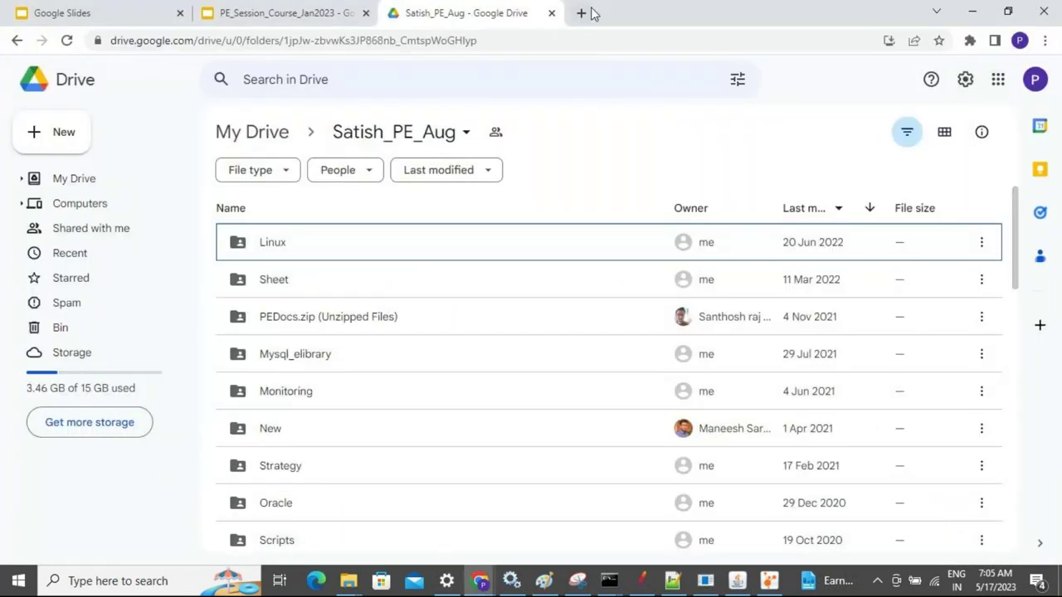
Show the thread life-cycle slide in PE_Session_Course_Jan2023, then return to VisualVM's thread timeline
left_click(282, 12)
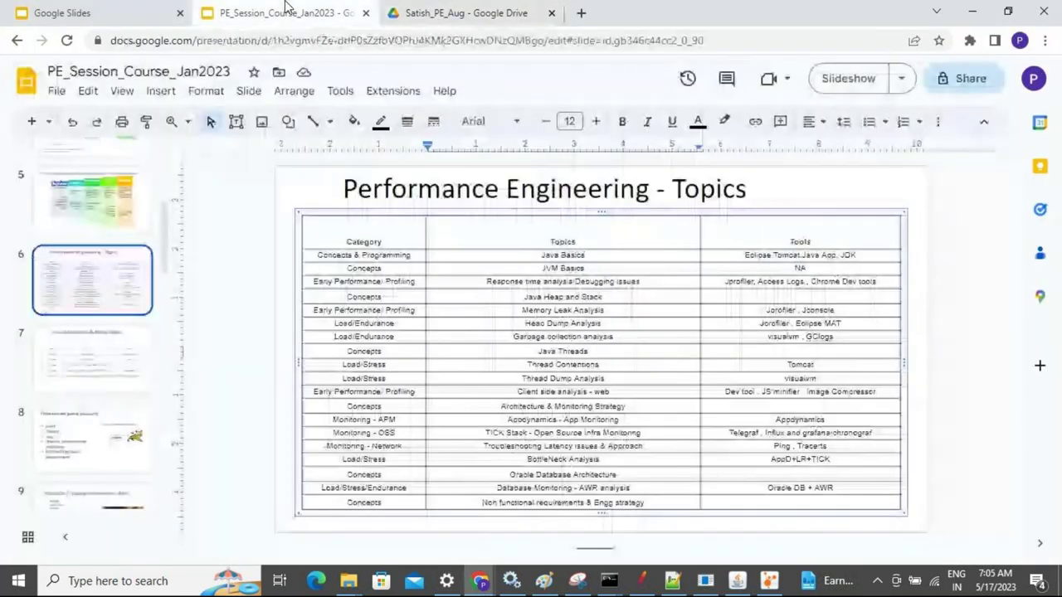
key("alt+Tab")
key("Tab")
key("Tab")
key("Tab")
key("Tab")
key("Tab")
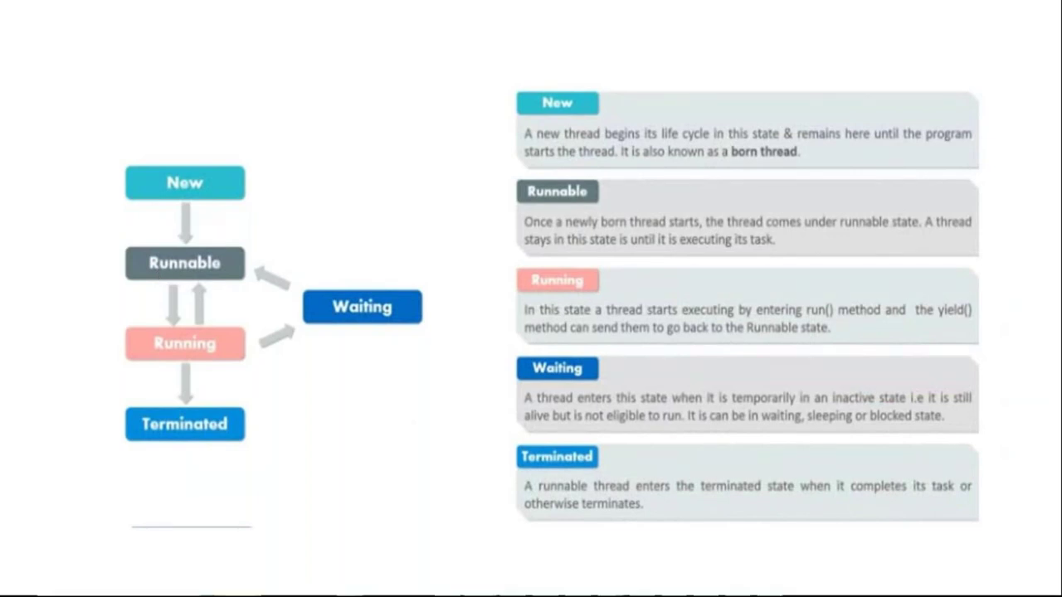
key("alt+Tab")
key("Tab")
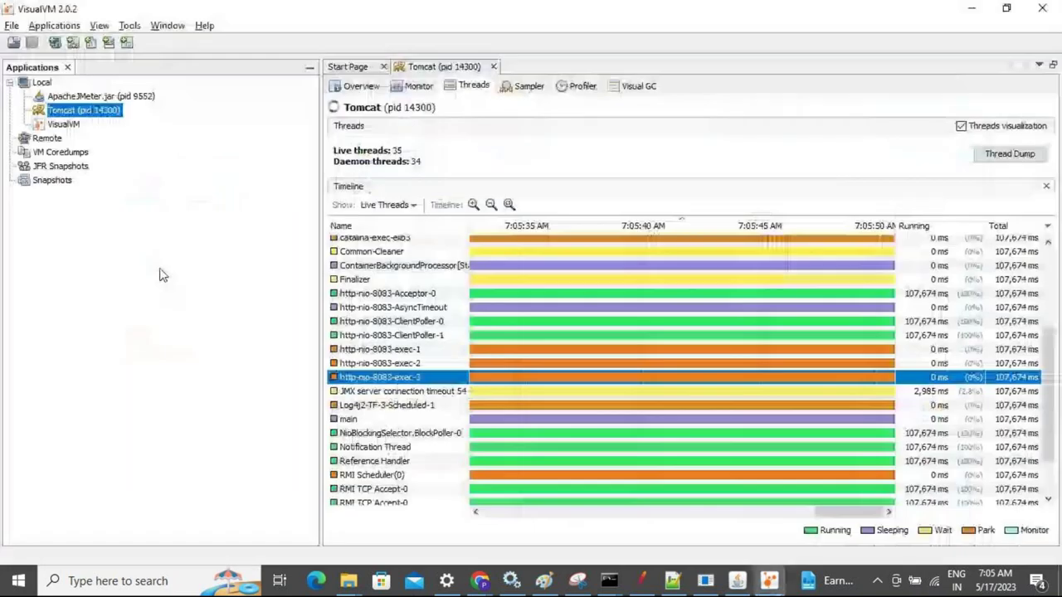
Glance at JMeter's ELibrary ViewLibrarian transaction, then bring up the PE_Session_Course_Jan2023 deck
key("alt+Tab")
key("alt+Tab")
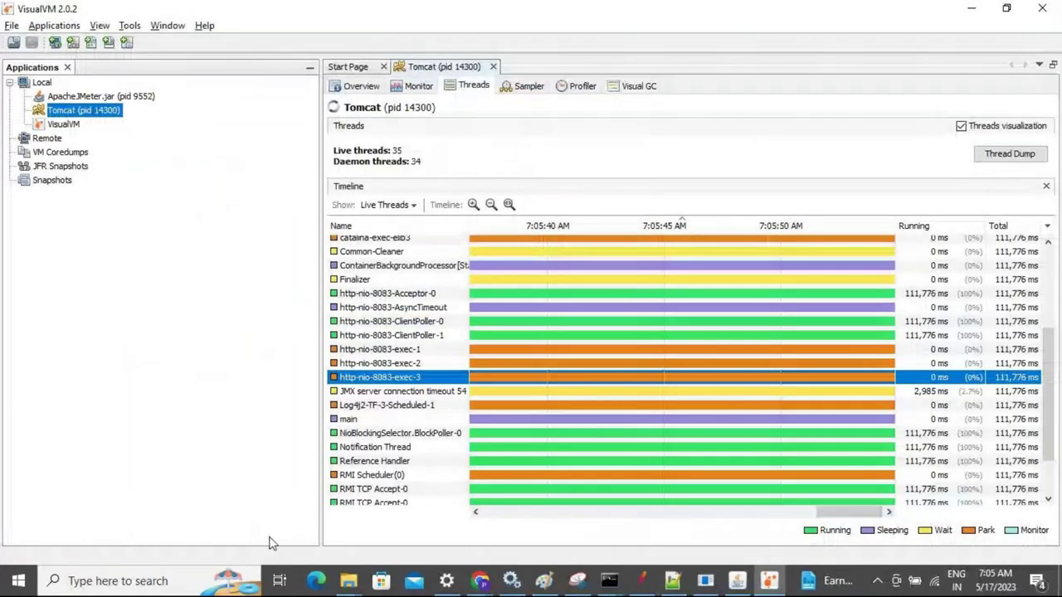
left_click(643, 580)
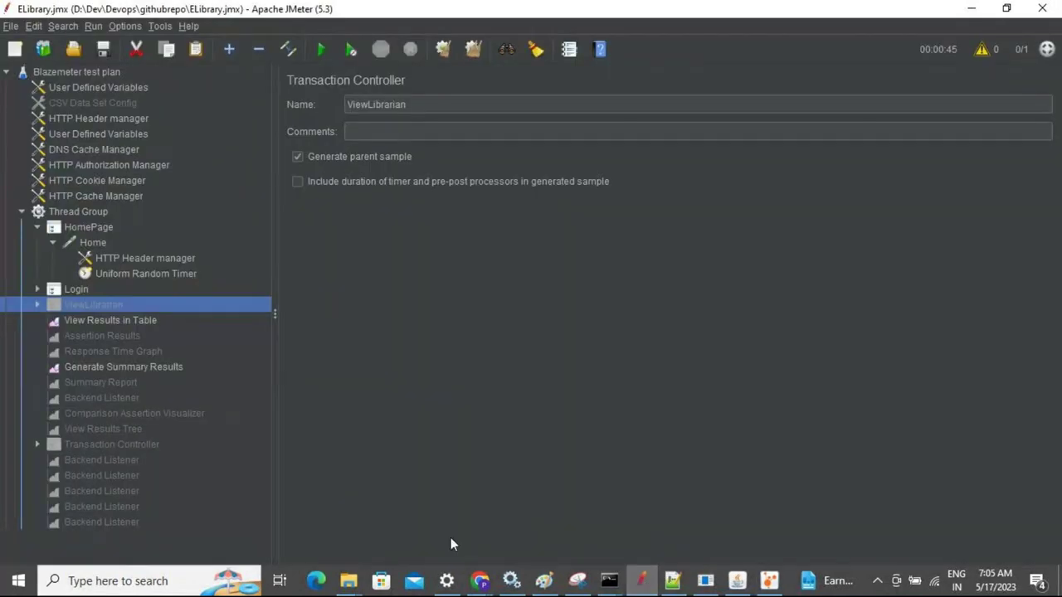
left_click(479, 581)
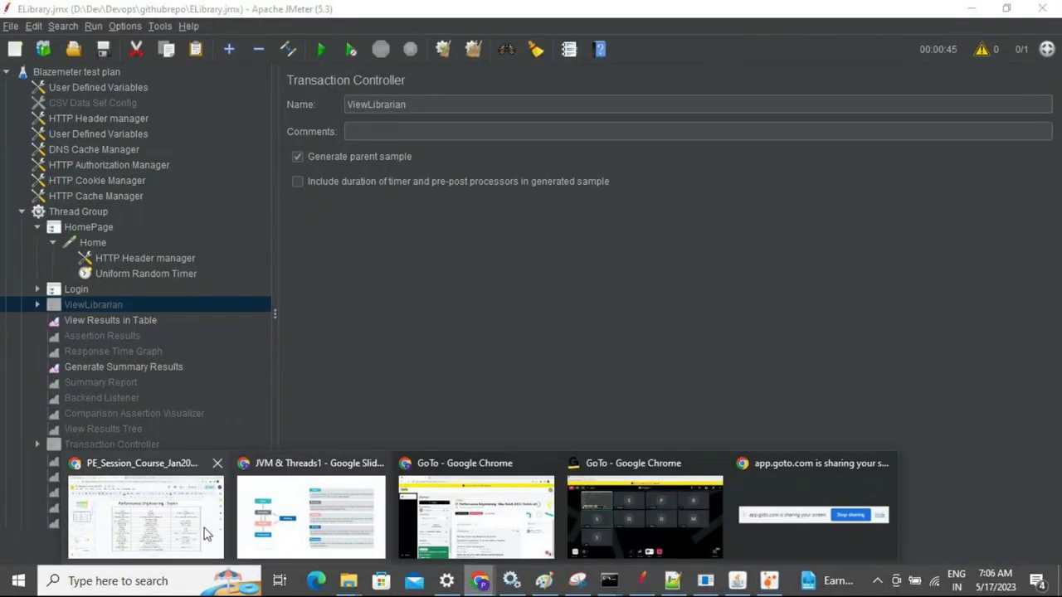
left_click(176, 535)
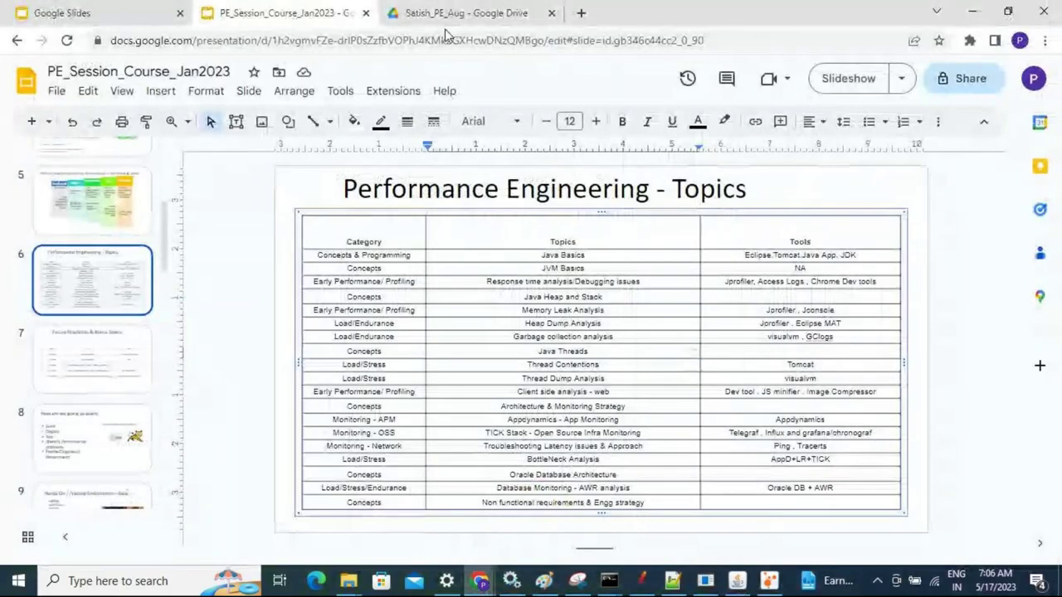
Delete the stray 'loca' after 'Java Threads', then open a new Chrome tab and type 'lo'
type("local")
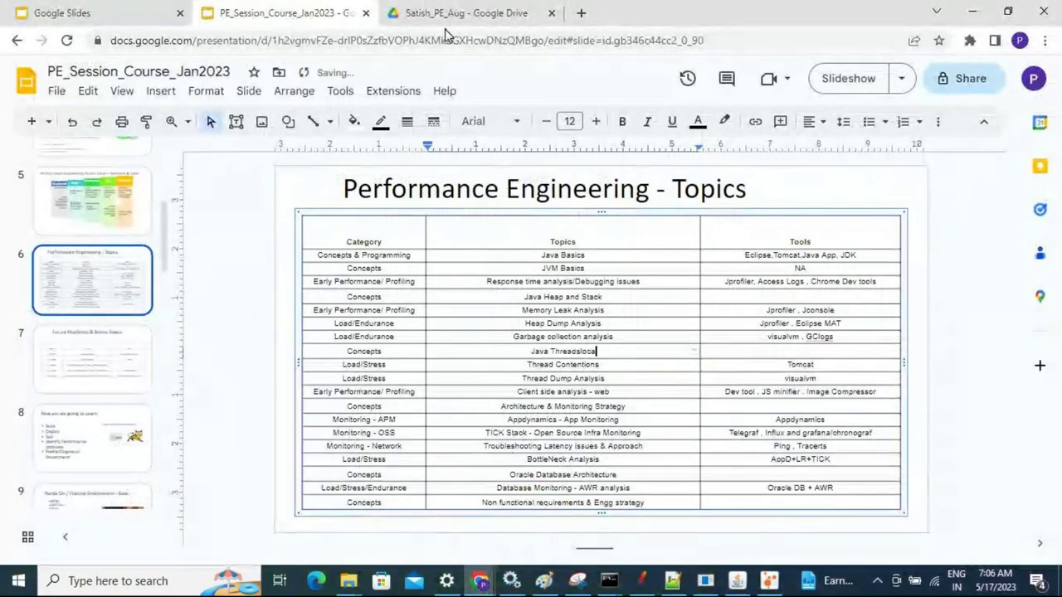
left_click(455, 41)
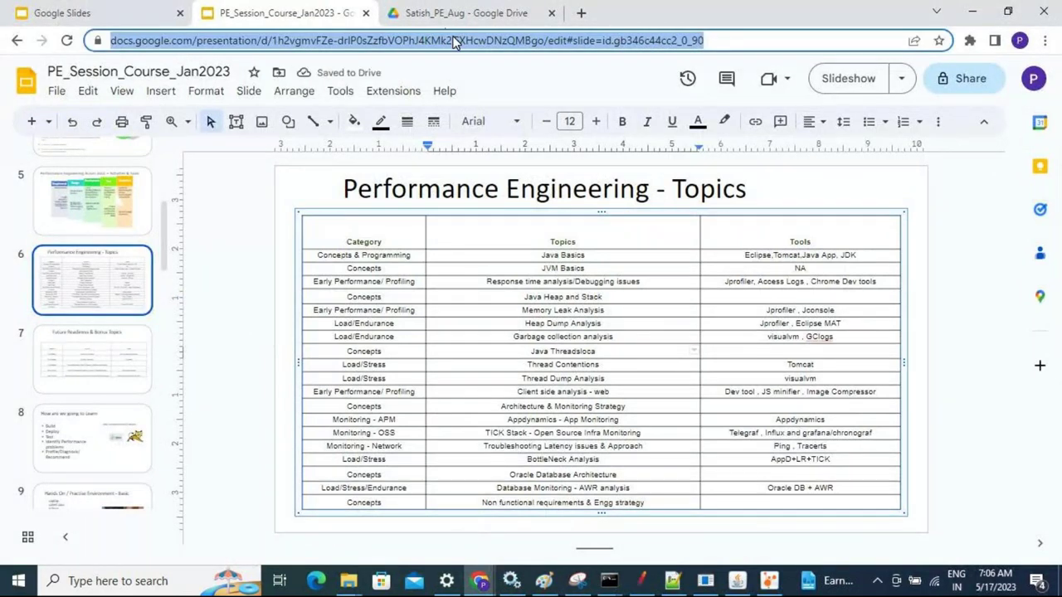
left_click(603, 351)
key("BackSpace")
key("BackSpace")
key("BackSpace")
key("BackSpace")
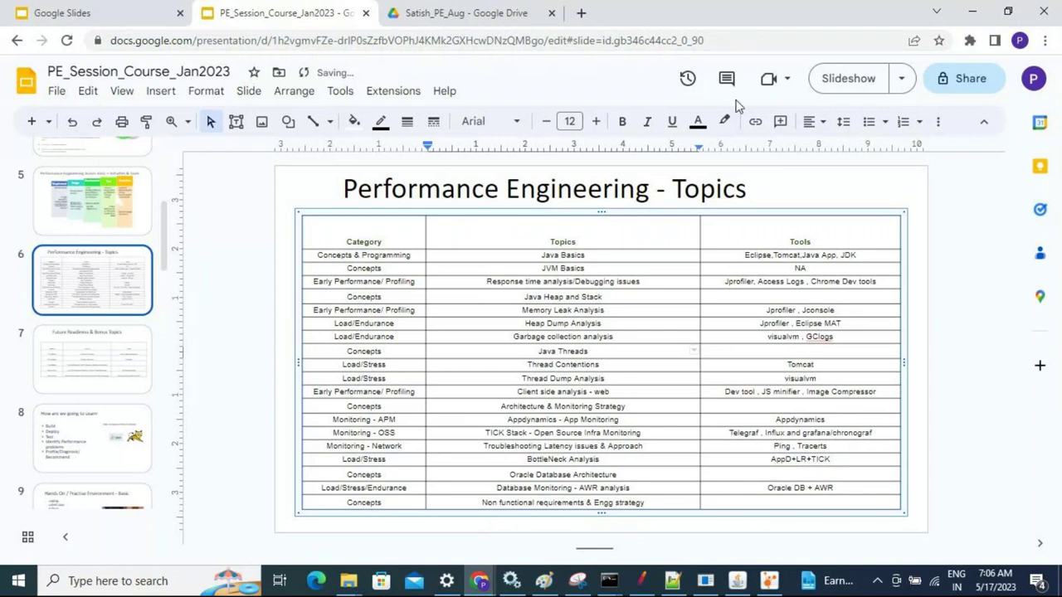
left_click(580, 14)
type("lo")
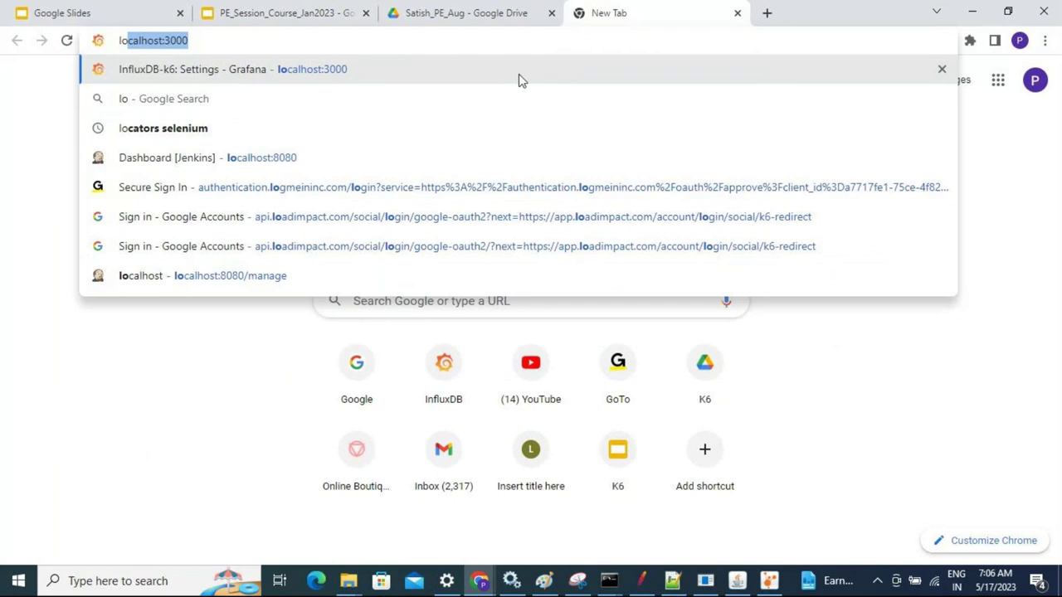
Open the eLibrary page at localhost:8083/ELibrary/index.html from the address suggestions
key("BackSpace")
key("BackSpace")
key("BackSpace")
type("el")
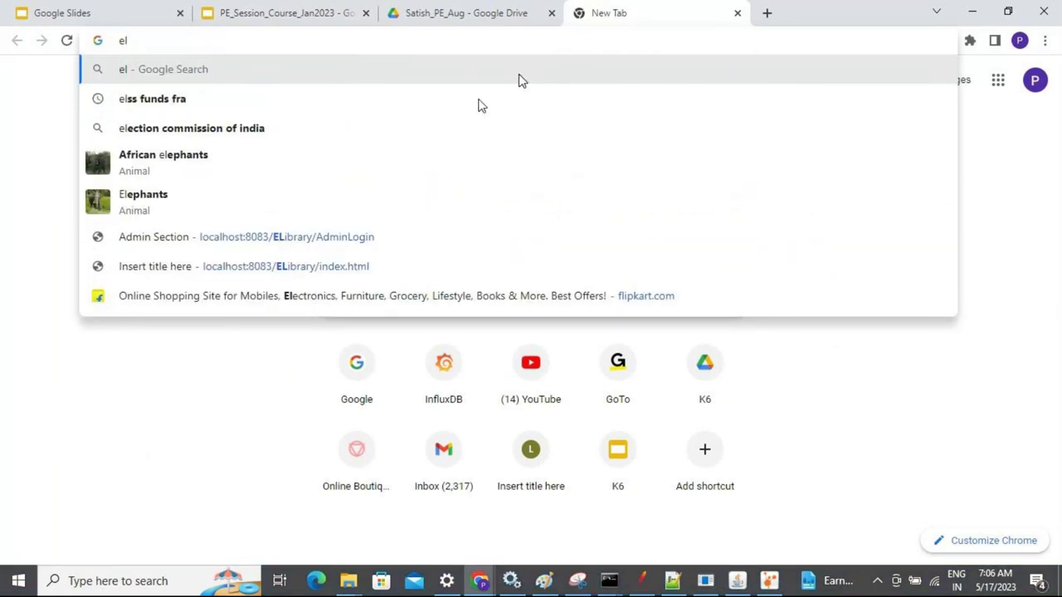
left_click(260, 278)
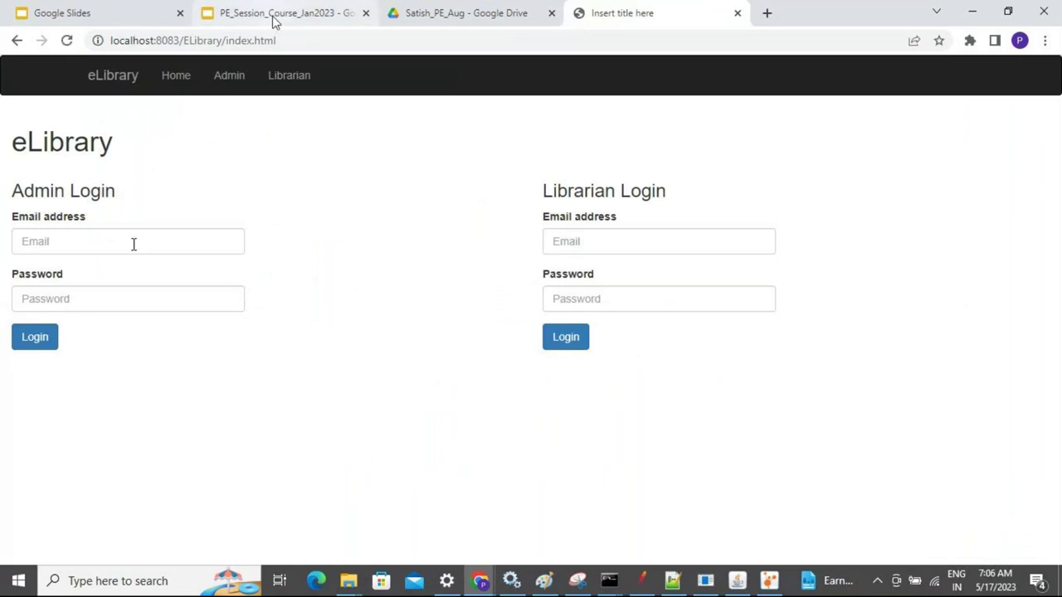
Log in as admin using the saved admin e-mail and the account password
left_click(100, 238)
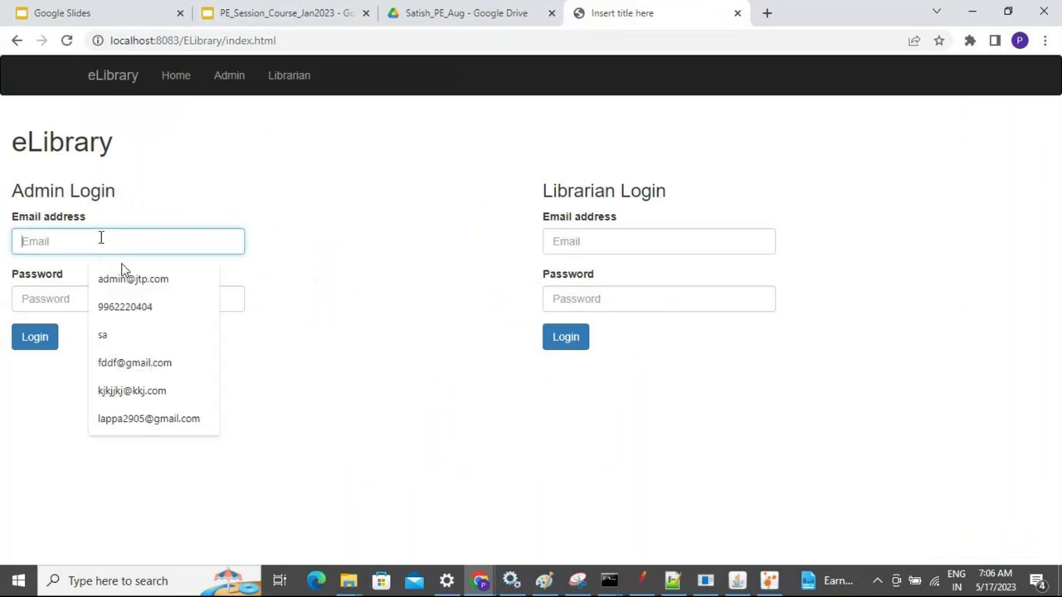
left_click(137, 291)
left_click(137, 291)
type("admin123")
key("Return")
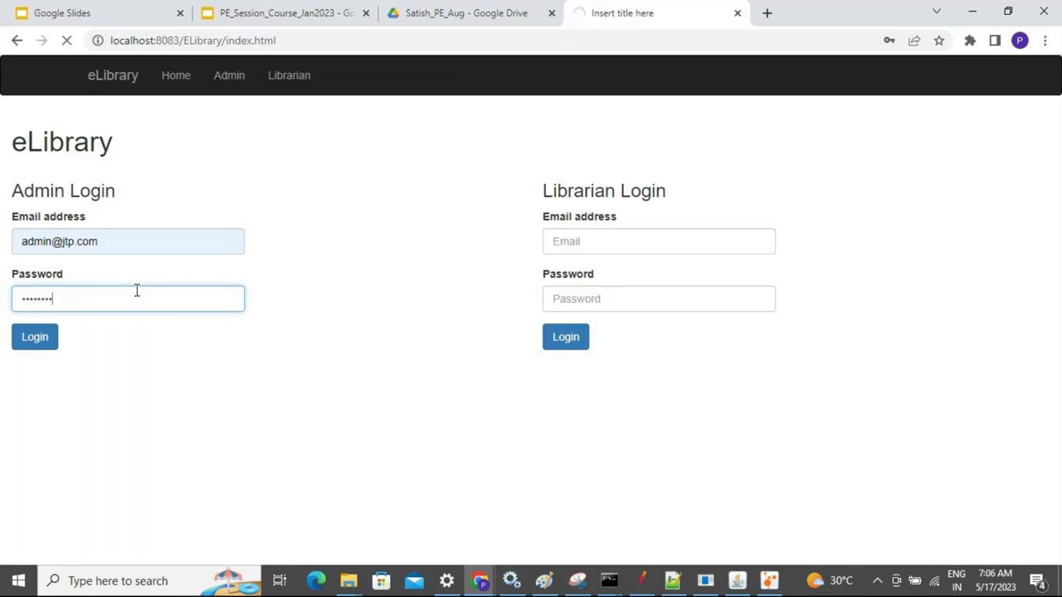
Open Services, jump to MySQL80 to confirm it is running, then return to Chrome
key("super")
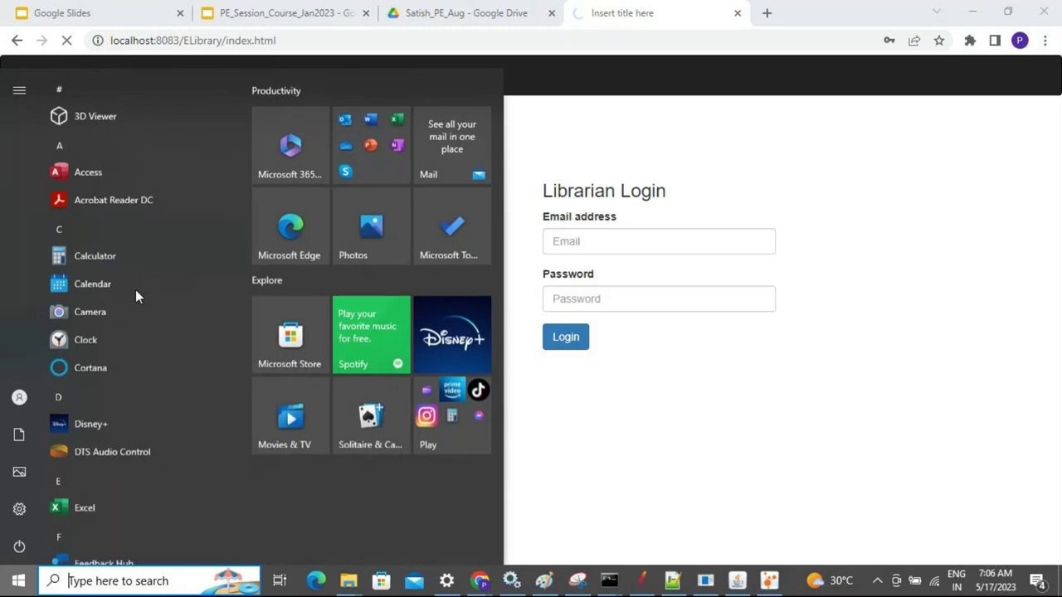
type("servce")
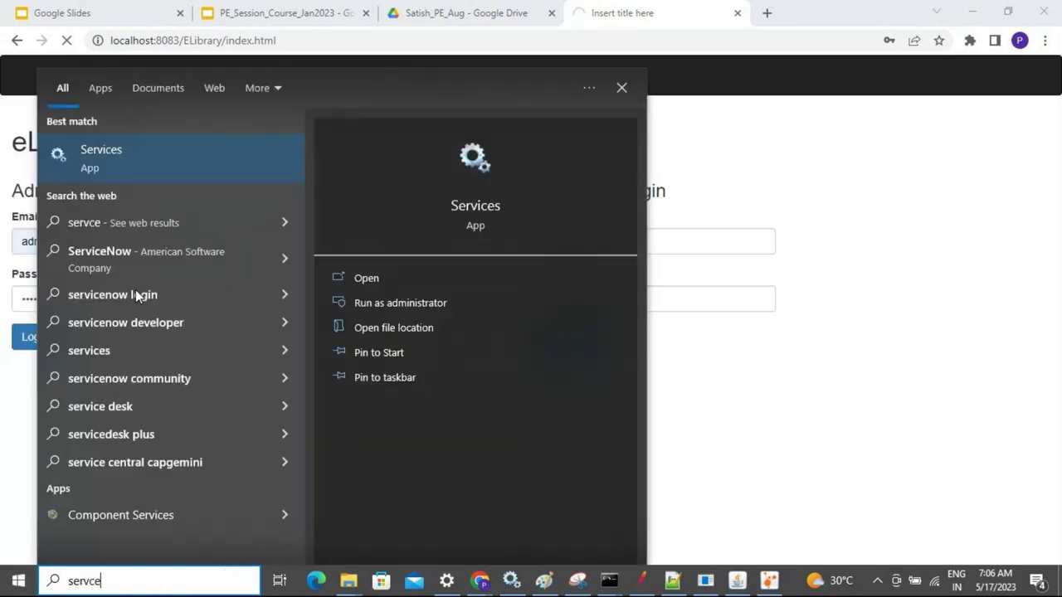
left_click(144, 154)
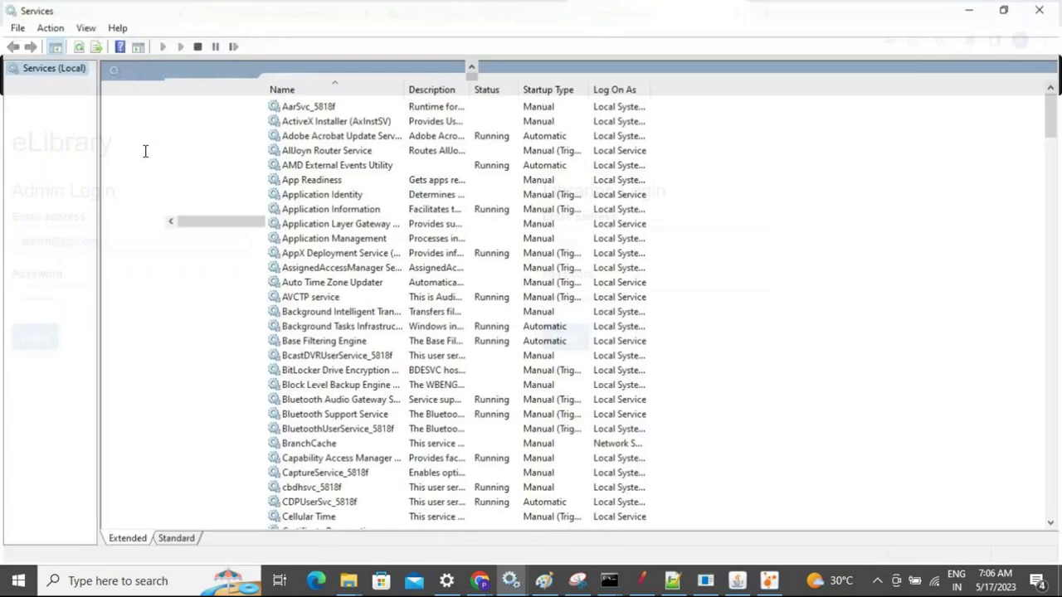
left_click(350, 243)
type("mysql")
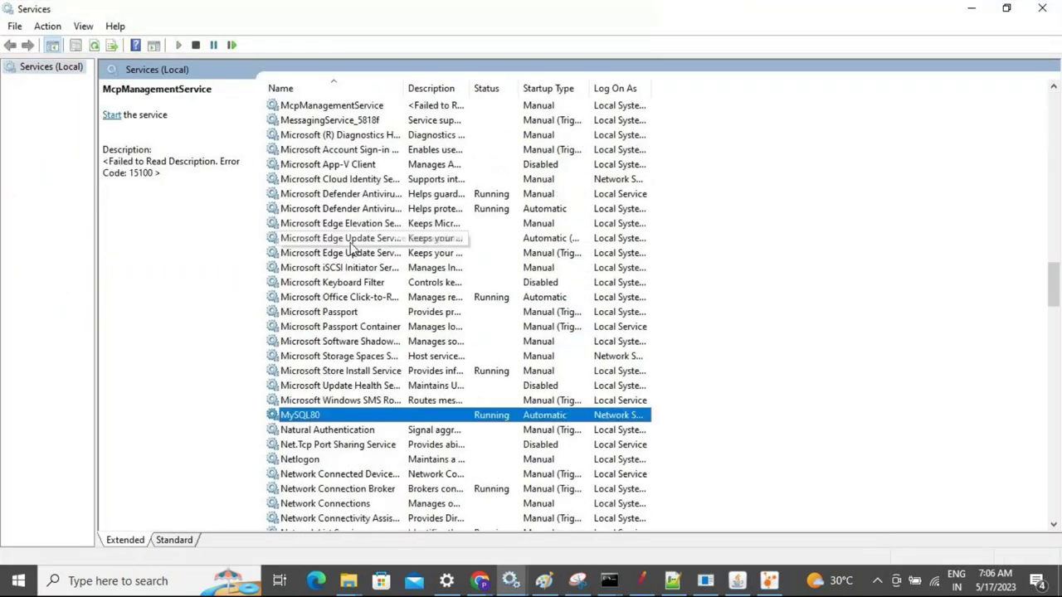
key("alt+Tab")
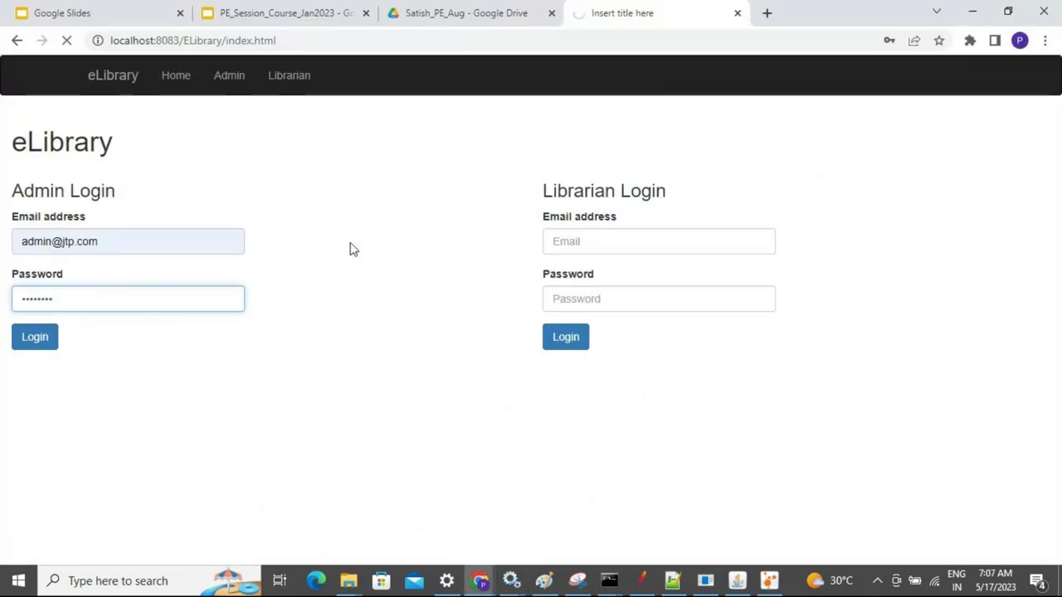
Minimize the Tomcat console and switch between VisualVM, the bin folder and the eLibrary login page
left_click(609, 581)
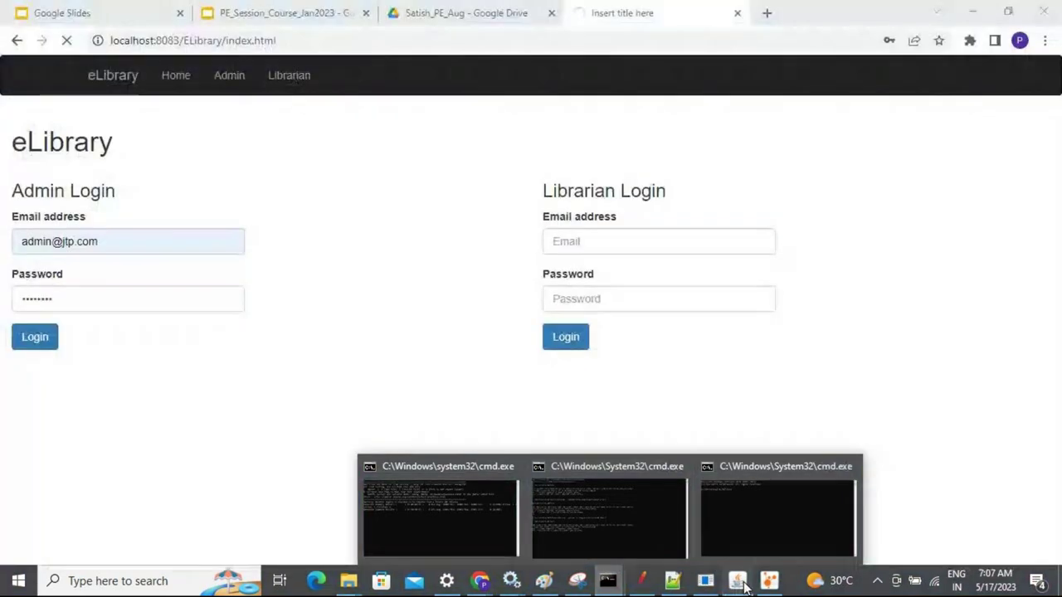
left_click(737, 581)
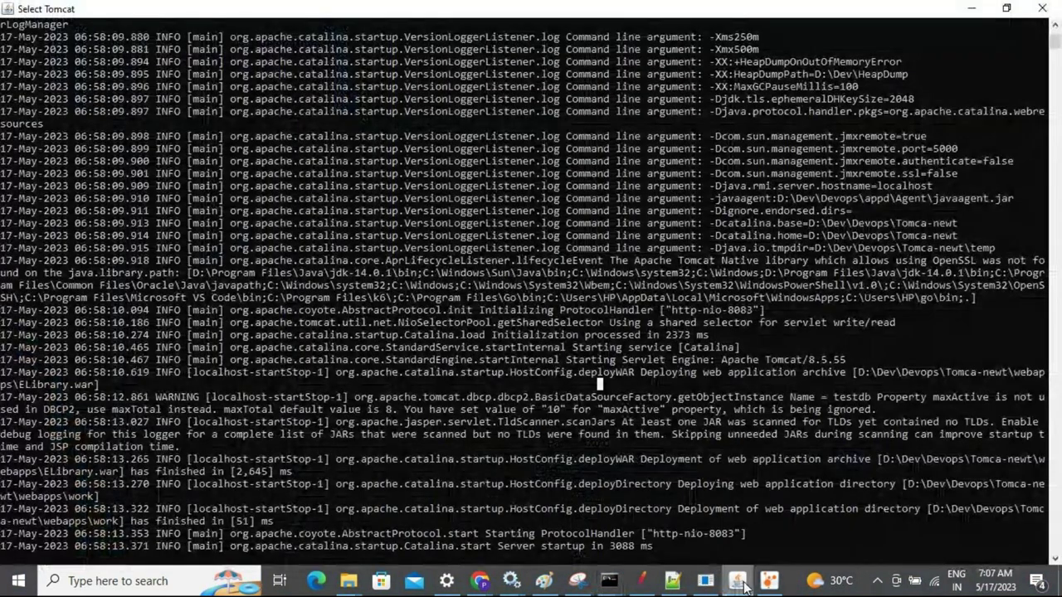
left_click(742, 584)
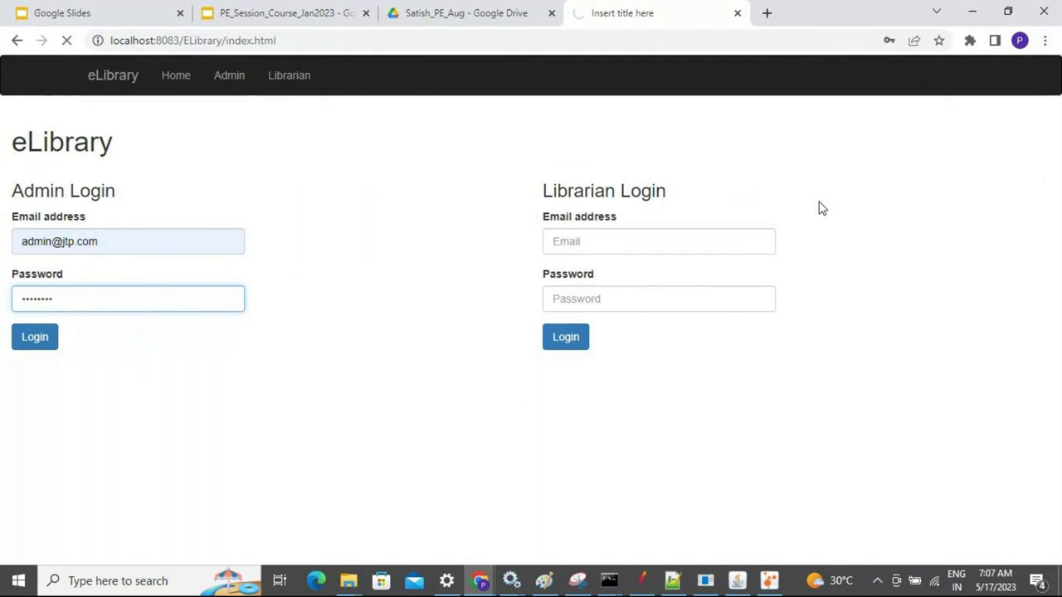
key("alt+Tab")
key("alt+Tab")
key("alt+Tab")
key("alt+Tab")
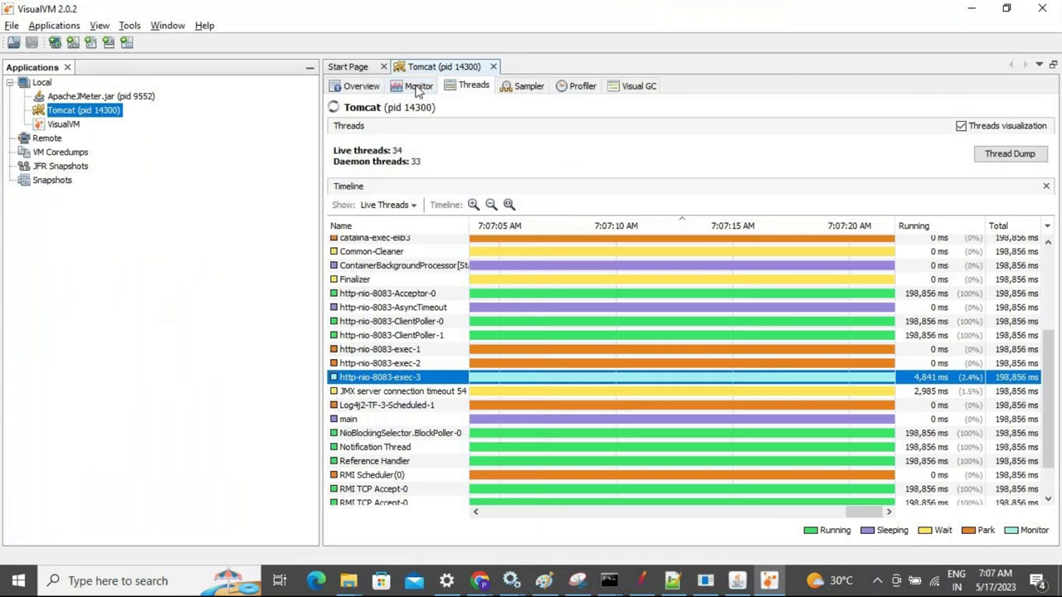
key("alt+Tab")
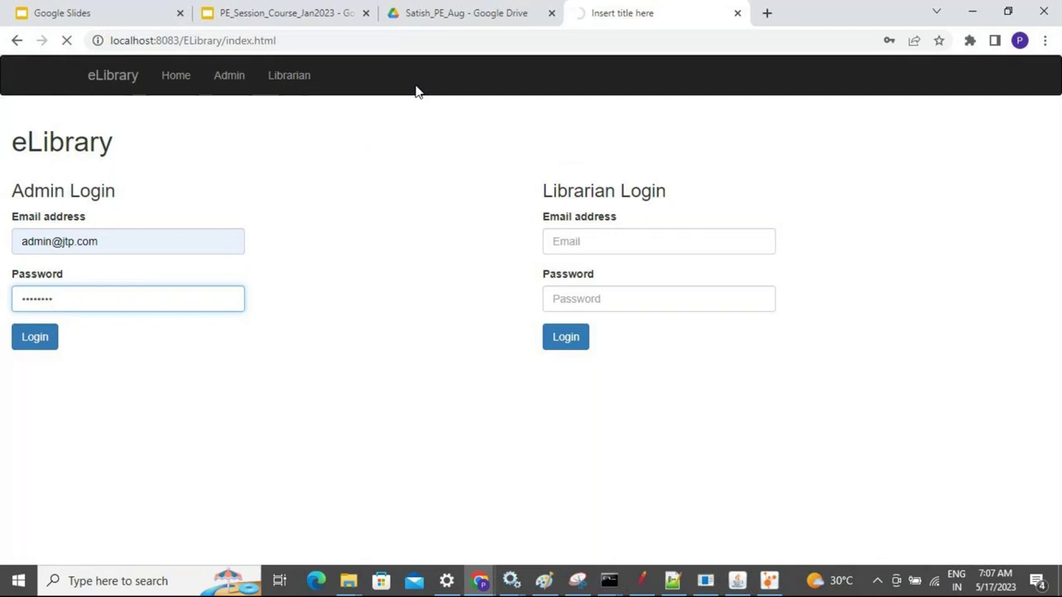
key("alt+Tab")
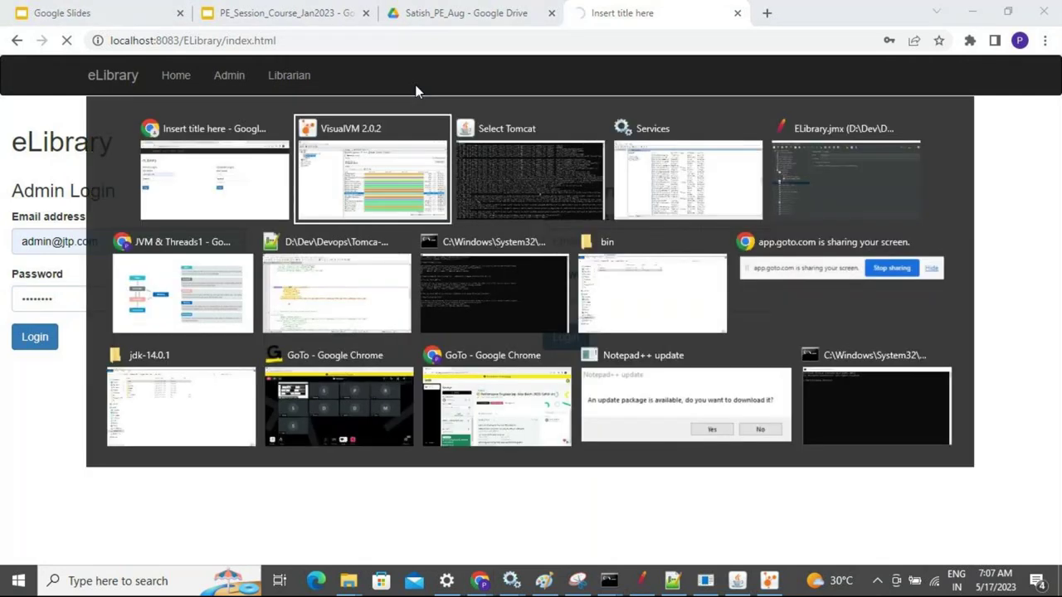
key("alt+Tab")
key("alt+Tab")
key("alt+Tab")
key("alt+Tab")
key("alt+Tab")
key("alt+Tab")
key("alt+Tab")
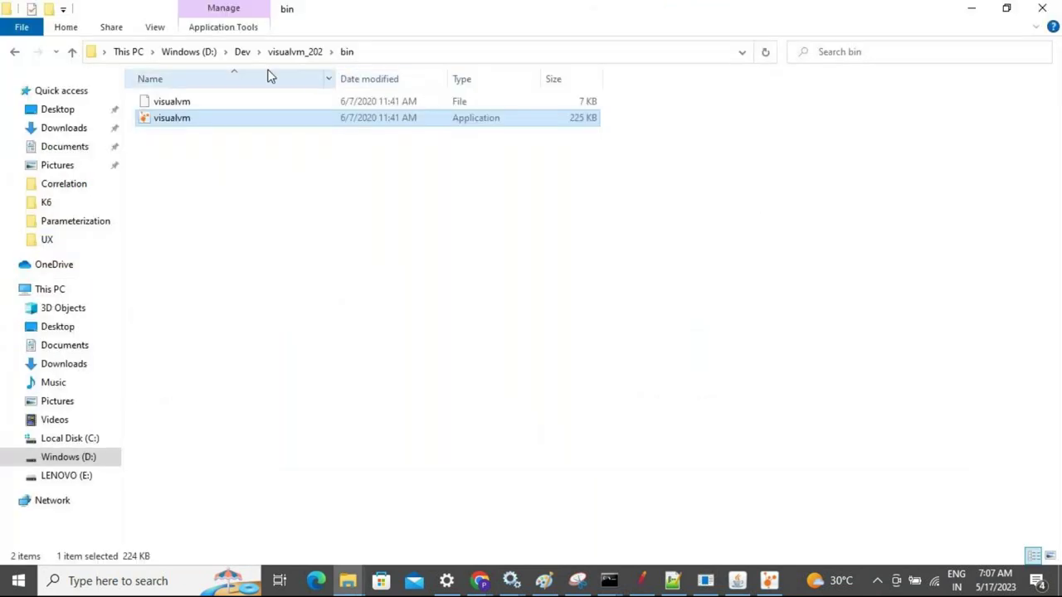
key("alt+Tab")
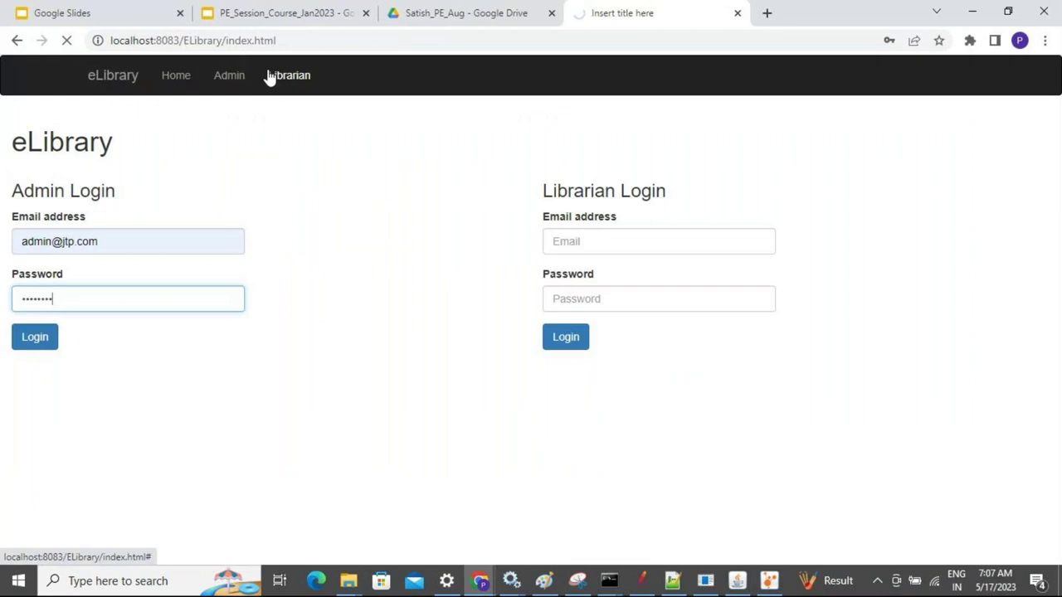
key("alt+Tab")
key("alt+Tab")
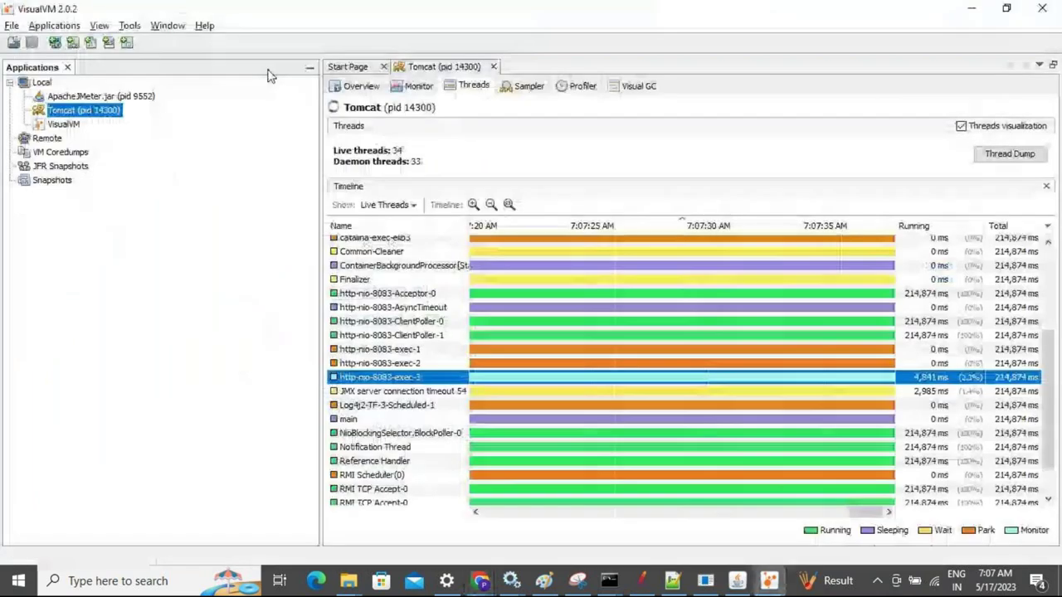
key("alt+Tab")
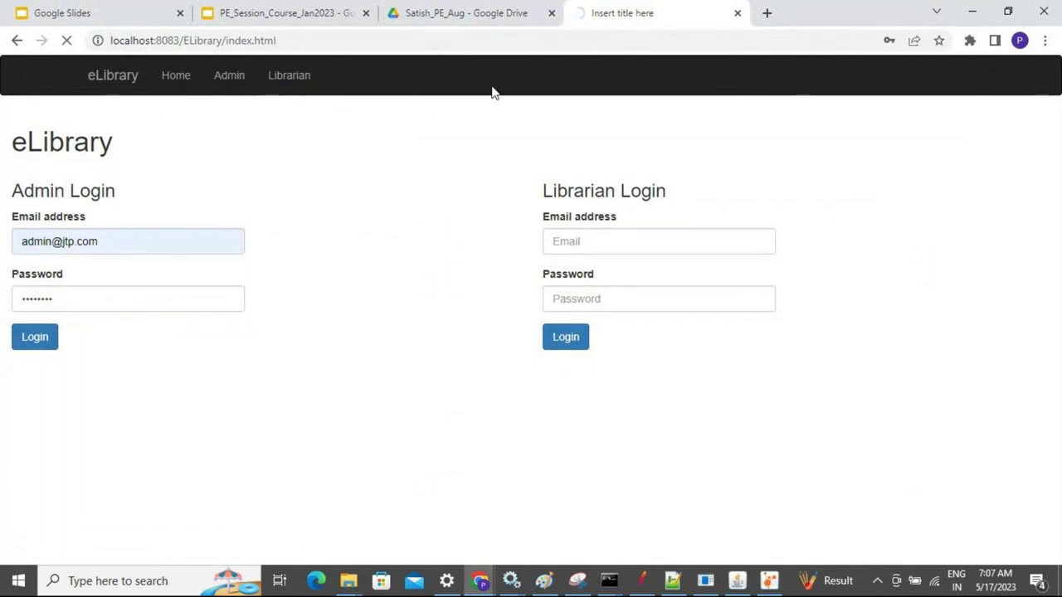
Close the Tomcat console to shut down the server so the admin login fails
left_click(743, 588)
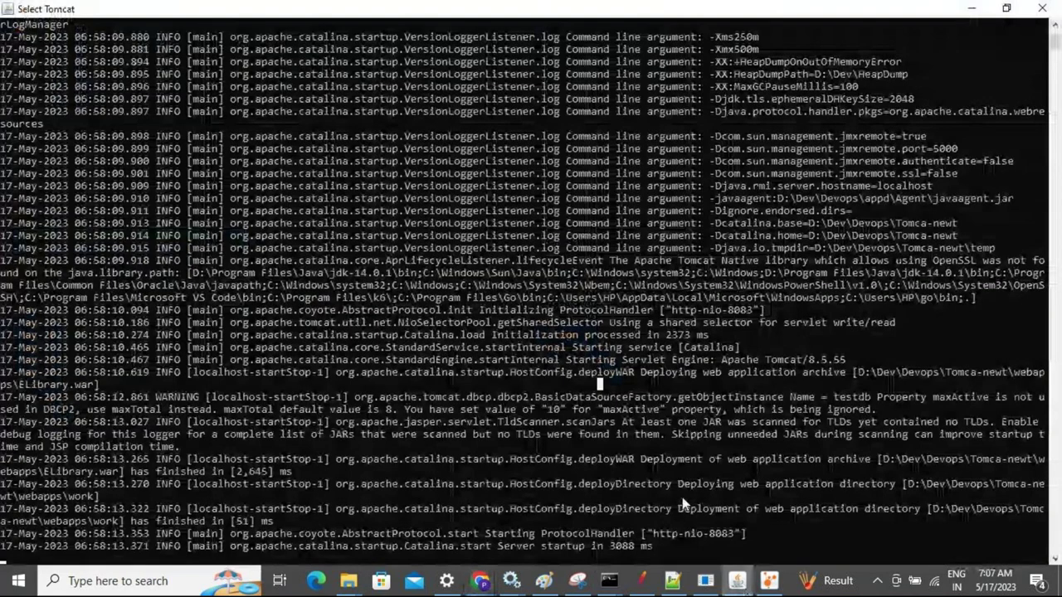
key("Escape")
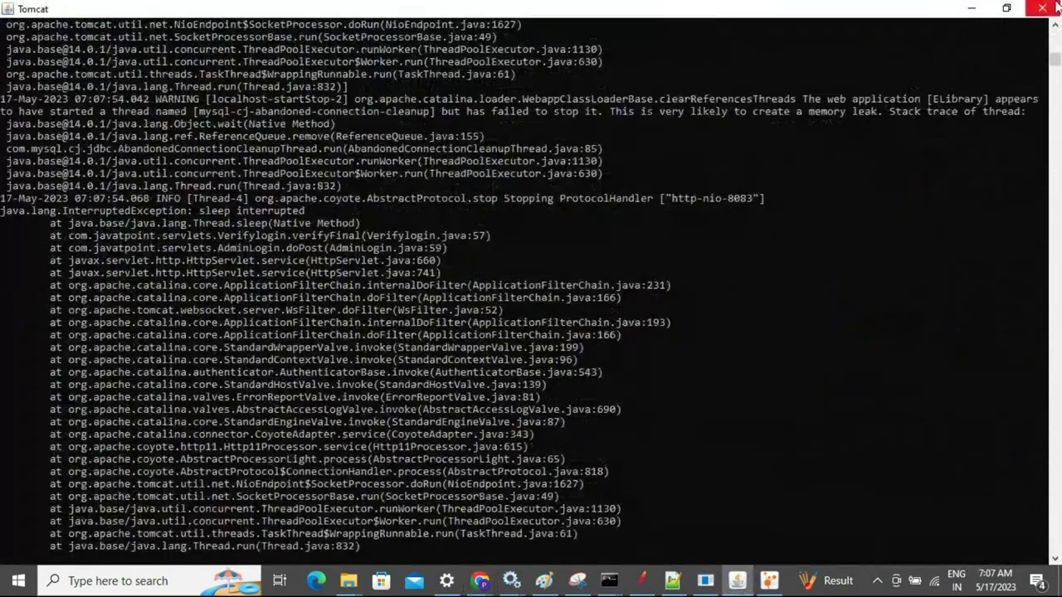
left_click(1055, 5)
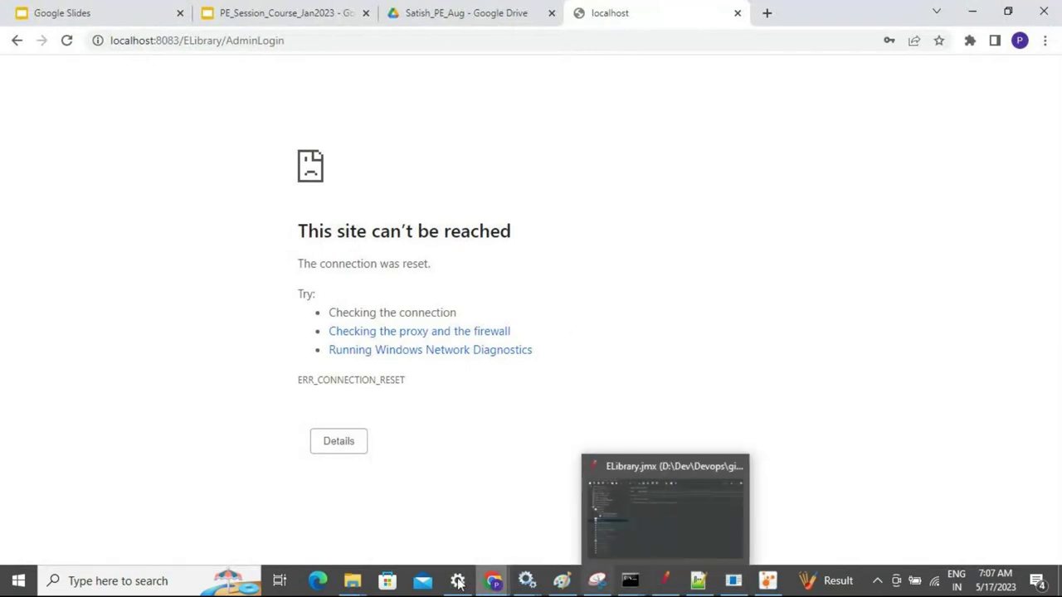
Browse to D:\Dev\Devops\Tomca-newt\webapps and look inside its work folder
mouse_move(369, 585)
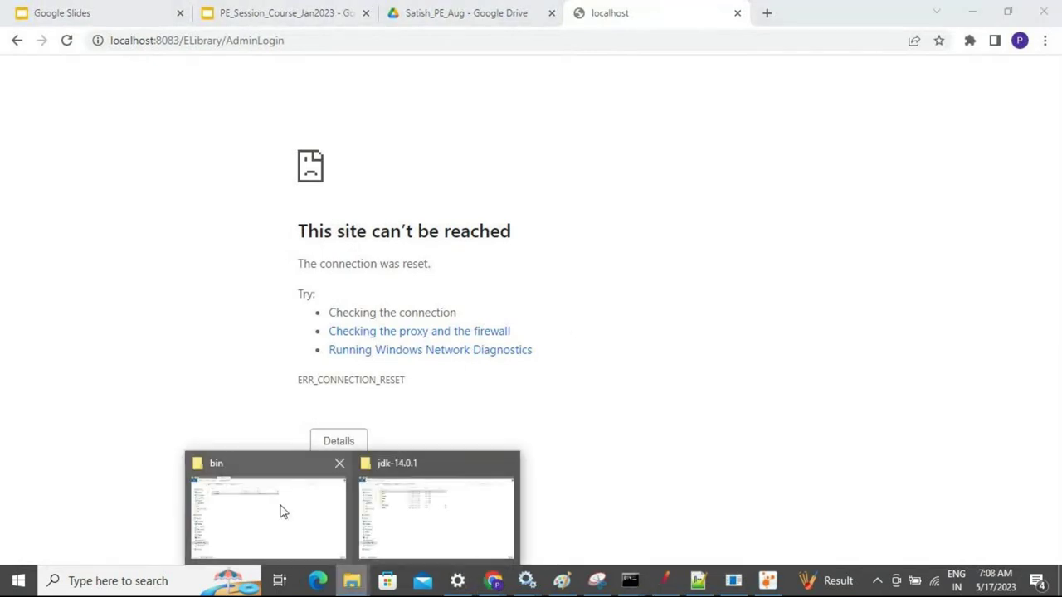
left_click(279, 510)
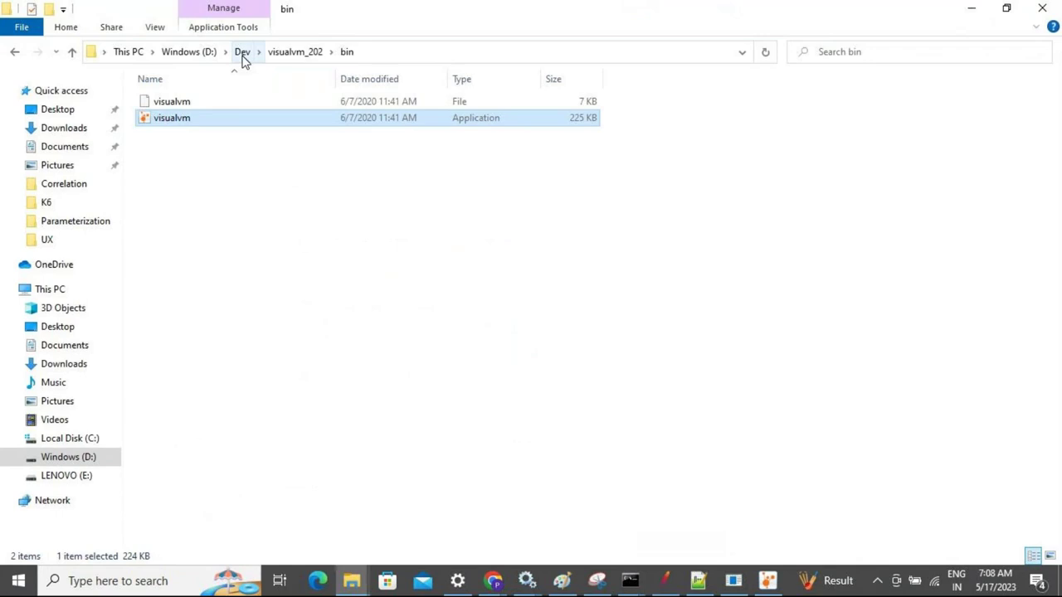
left_click(352, 581)
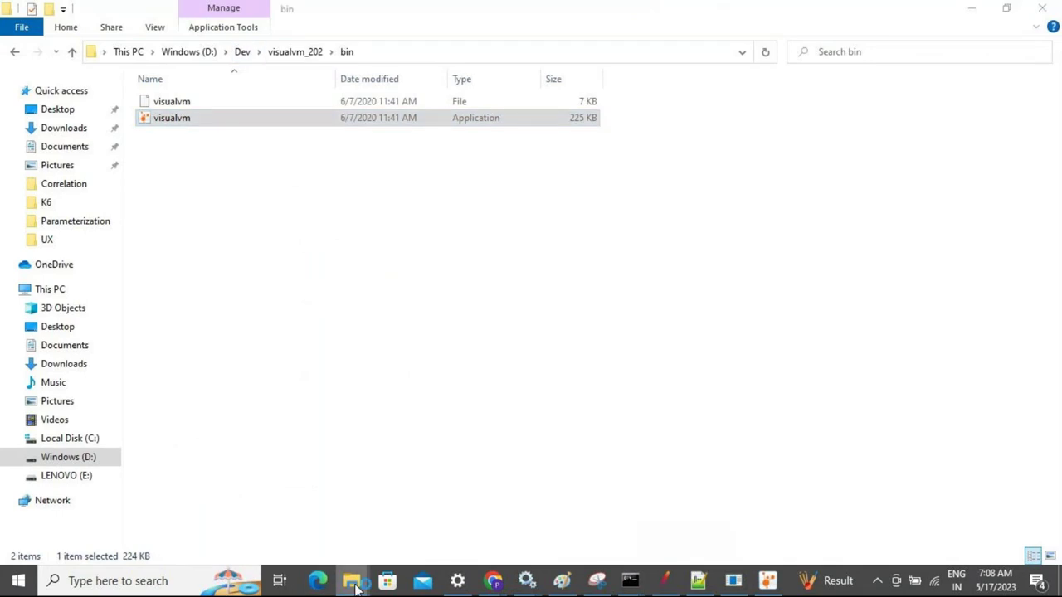
left_click(415, 524)
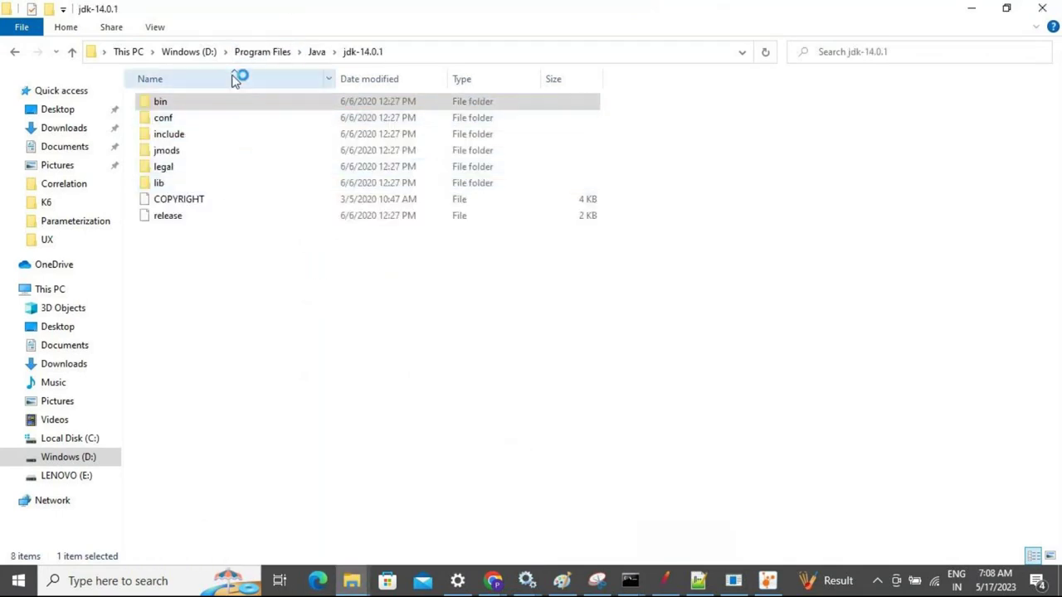
left_click(182, 52)
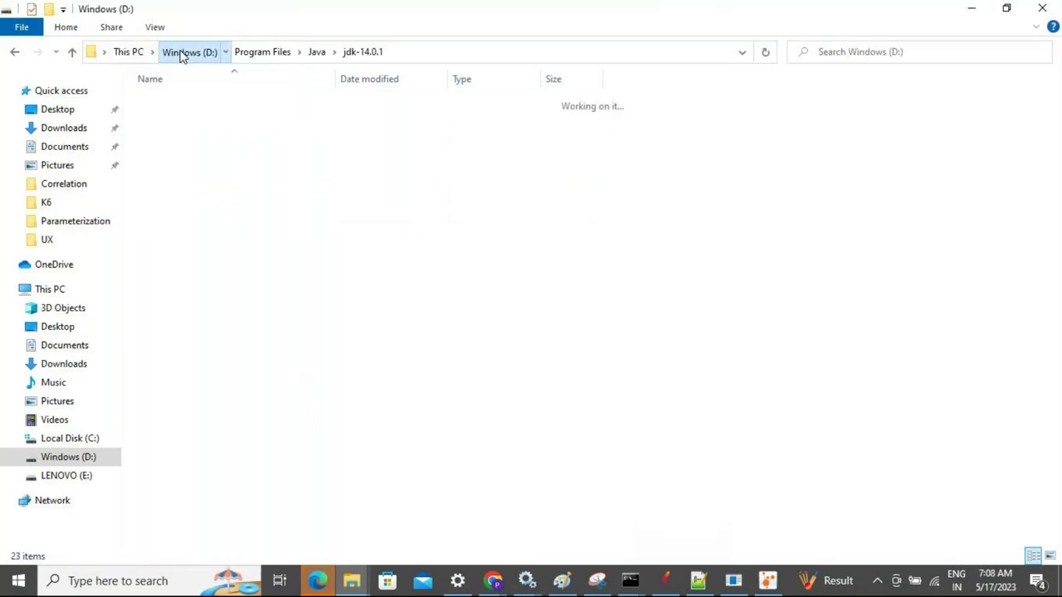
left_click(162, 119)
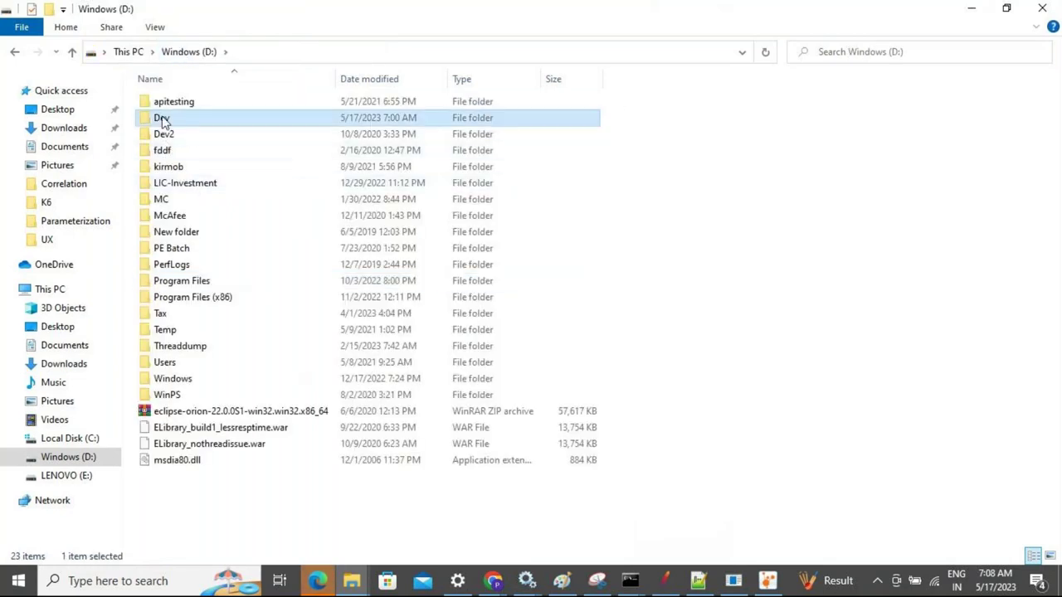
double_click(162, 120)
double_click(165, 134)
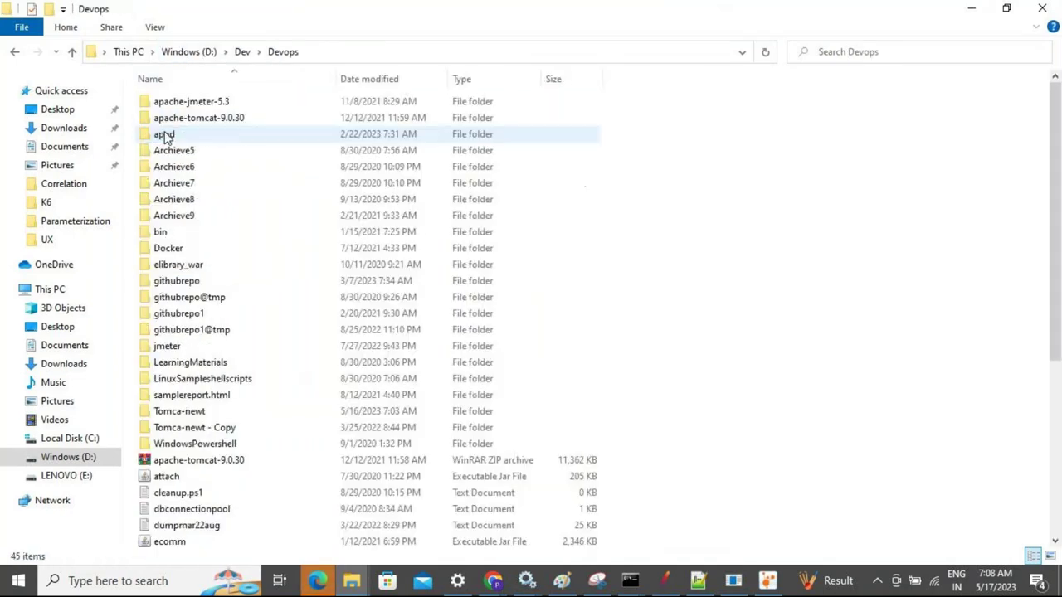
left_click(178, 412)
double_click(178, 412)
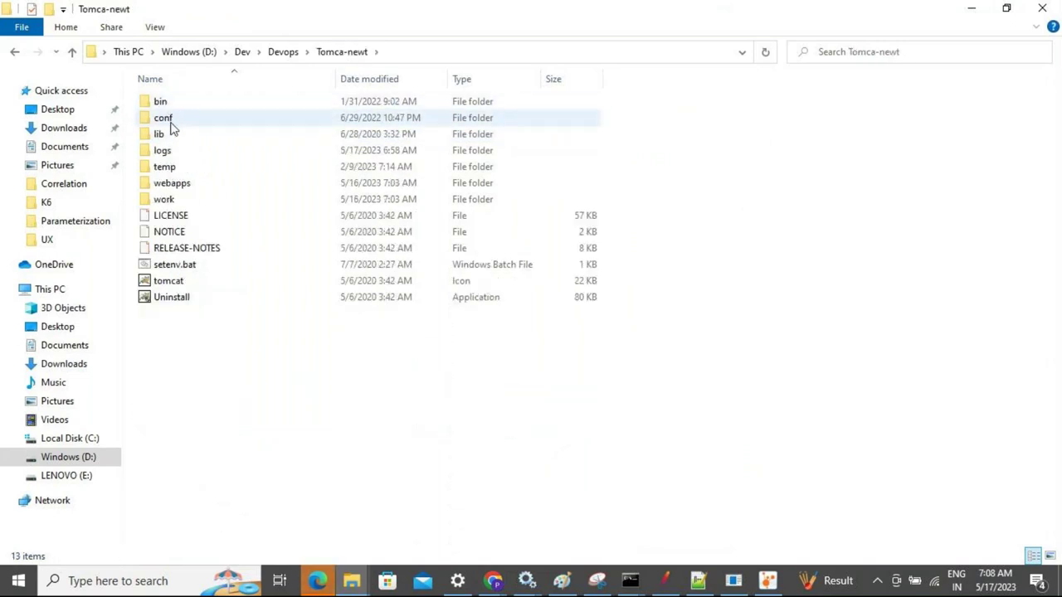
double_click(164, 184)
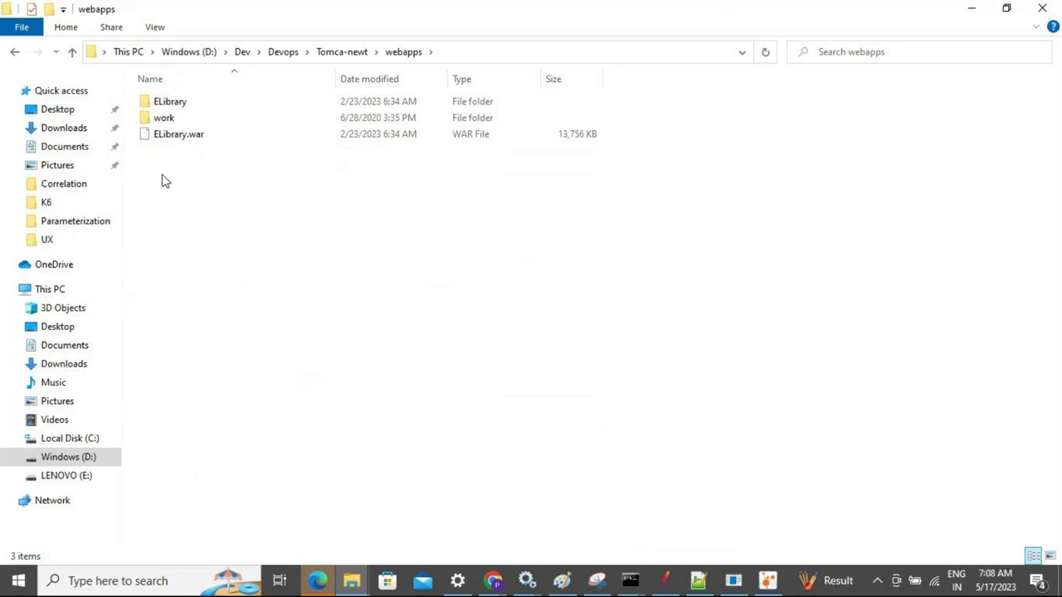
double_click(163, 117)
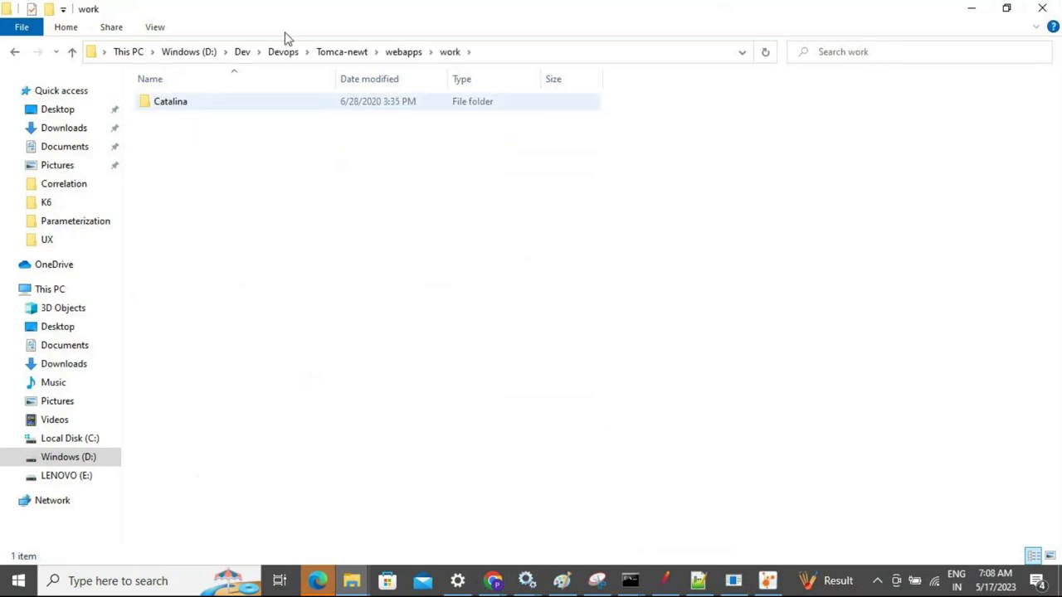
Inspect Tomca-newt's own work\Catalina folder, then go back into webapps
left_click(405, 52)
left_click(361, 52)
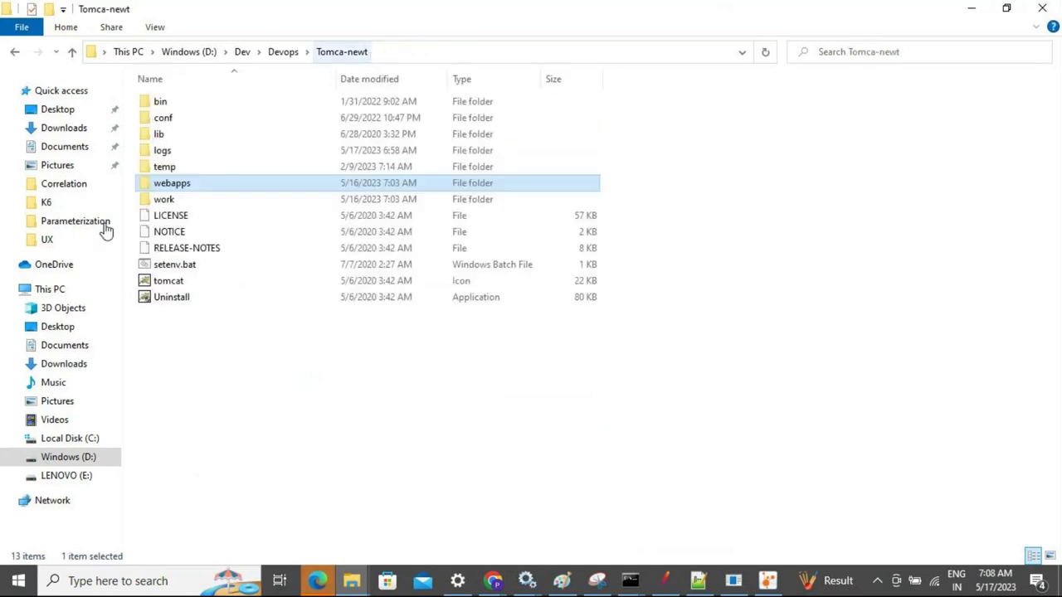
double_click(164, 199)
double_click(183, 101)
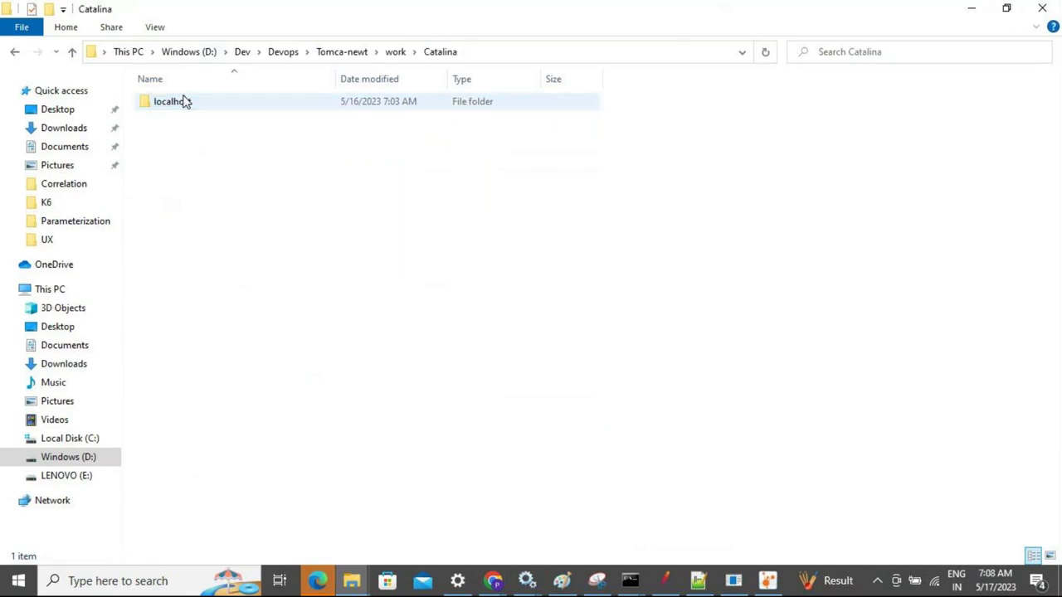
left_click(341, 55)
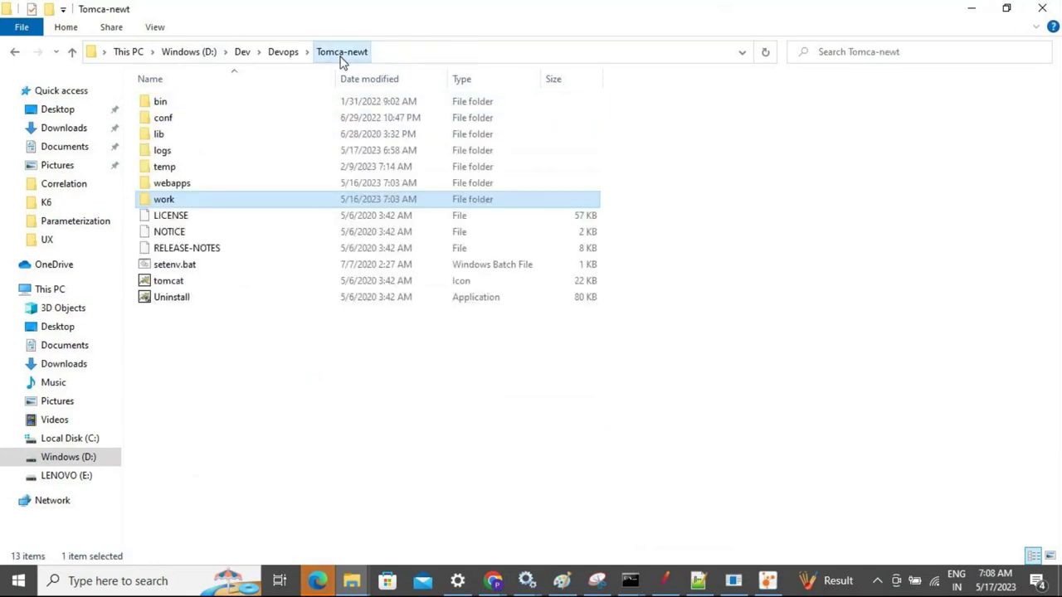
double_click(174, 184)
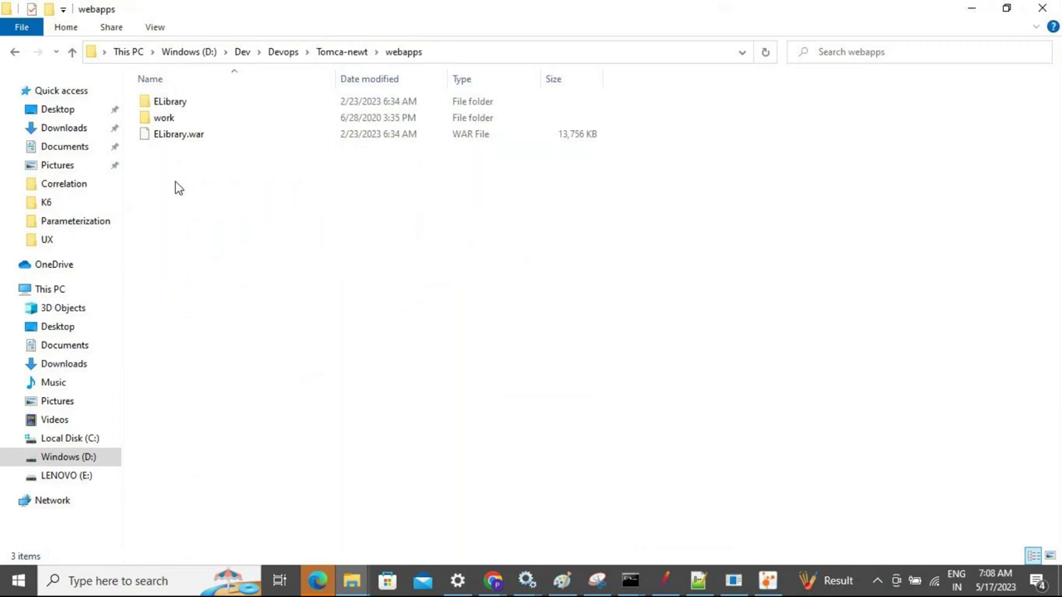
Move the work folder from webapps into Tomca-newt and recheck webapps' contents
left_click(171, 123)
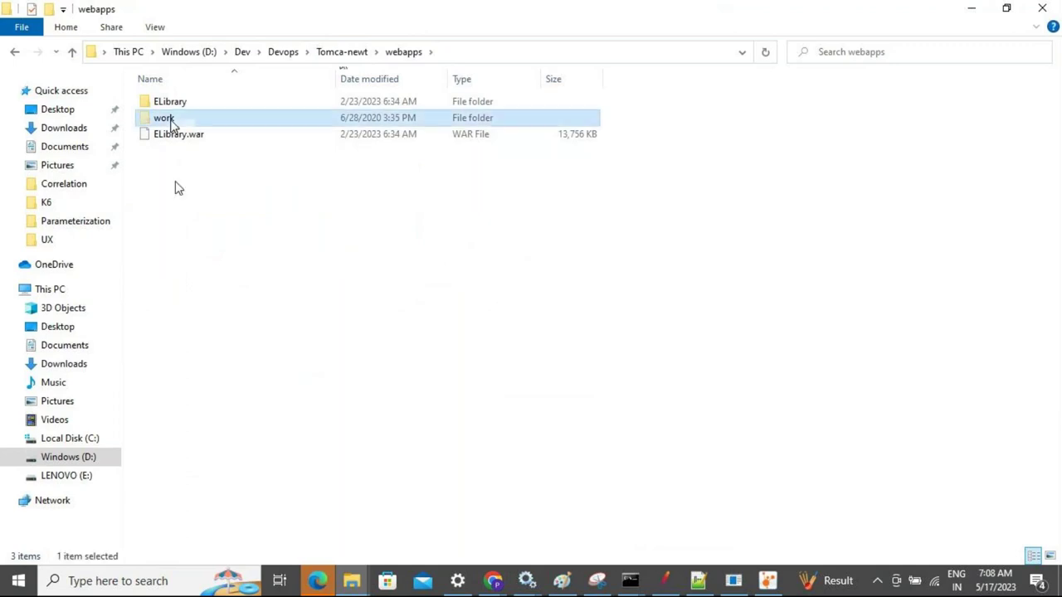
left_click(335, 53)
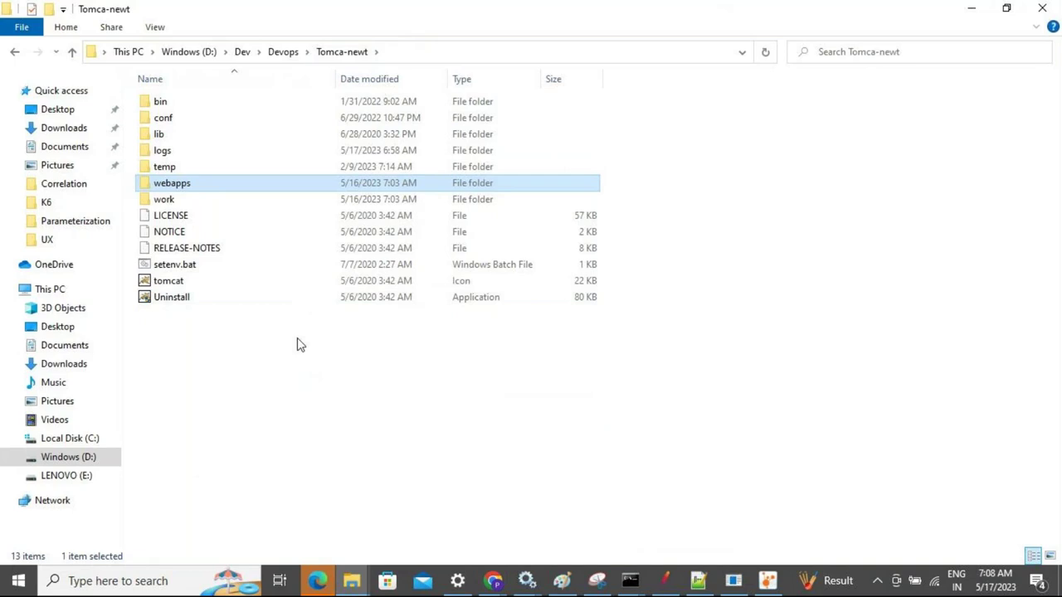
left_click(299, 381)
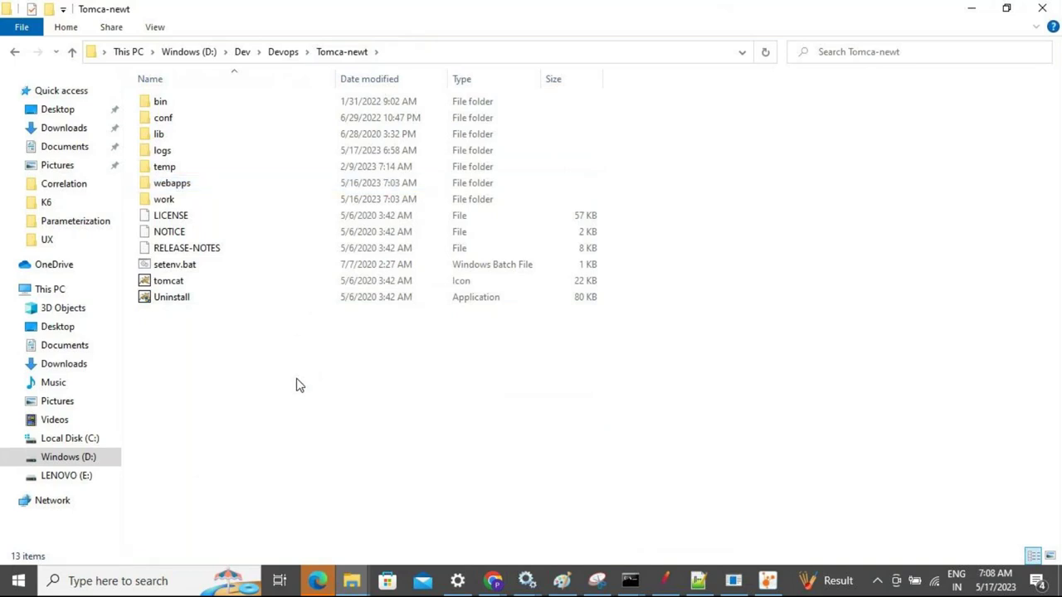
key("ctrl+v")
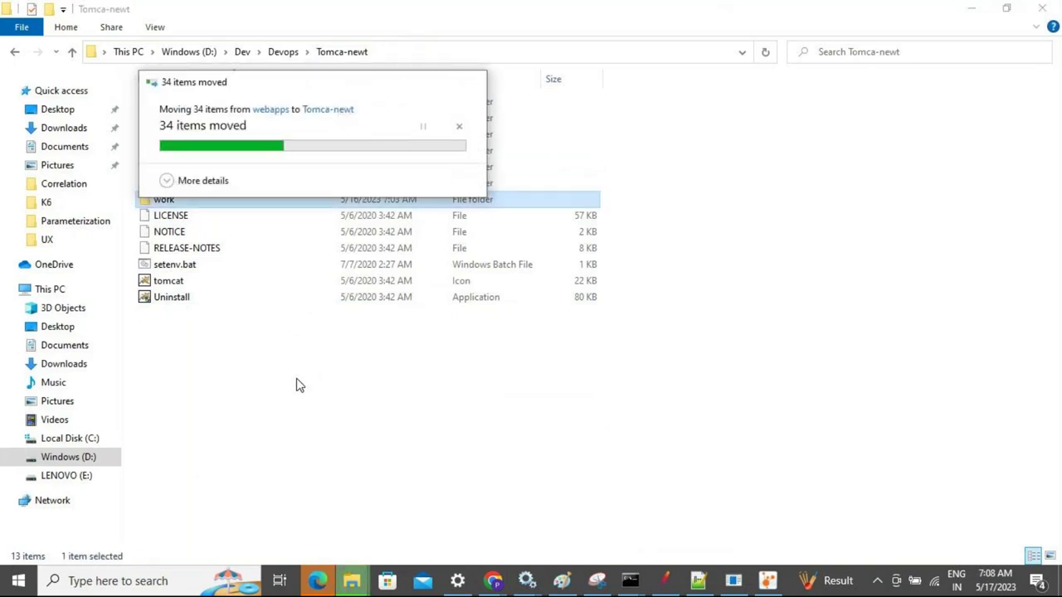
left_click(185, 186)
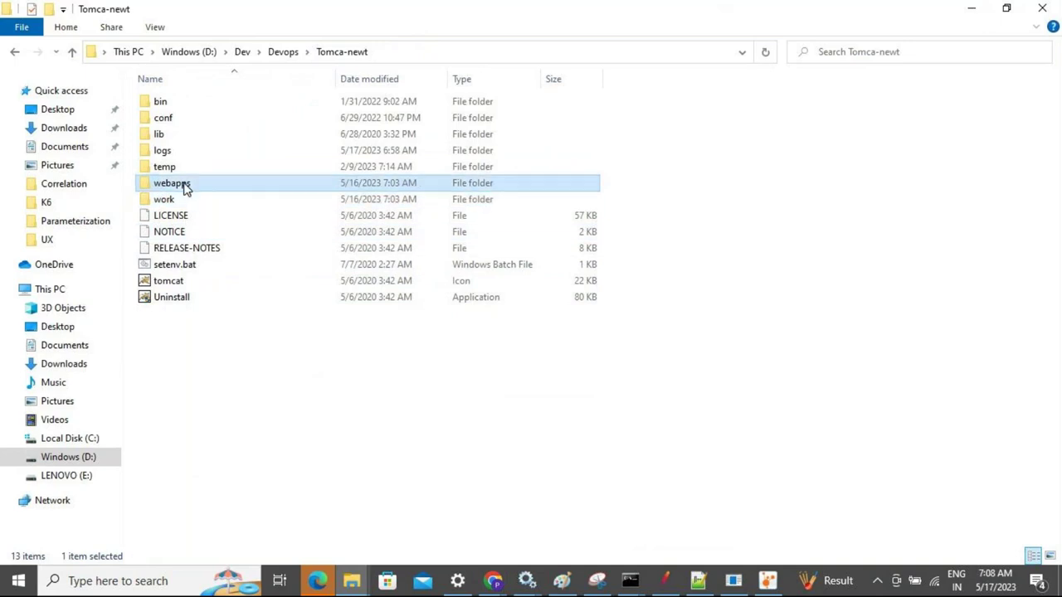
double_click(185, 185)
left_click(331, 53)
Run startup.bat from Tomca-newt's bin folder and maximize the Tomcat console until server startup
double_click(173, 100)
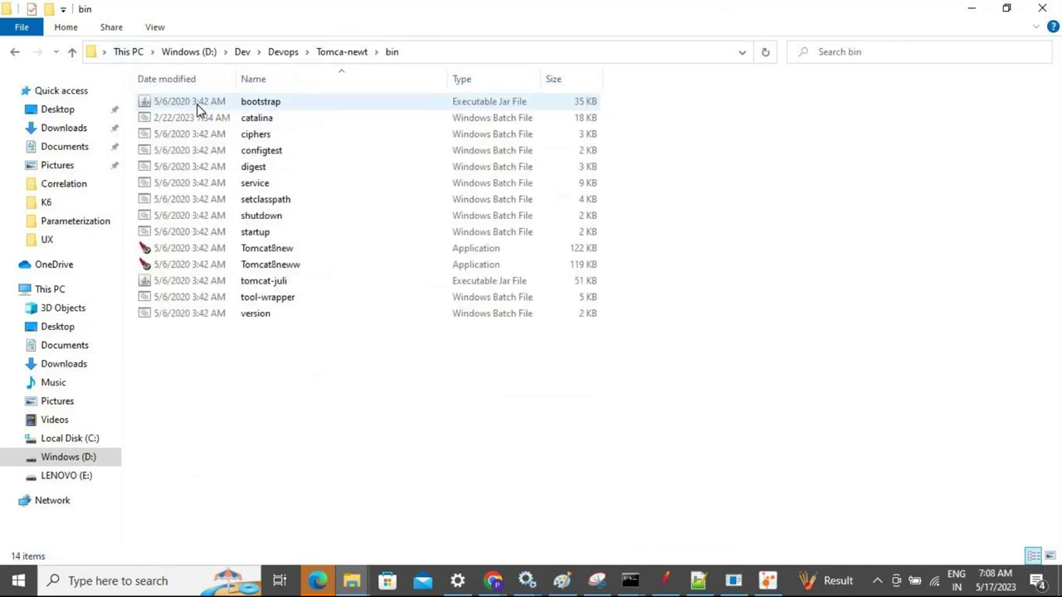
left_click(264, 234)
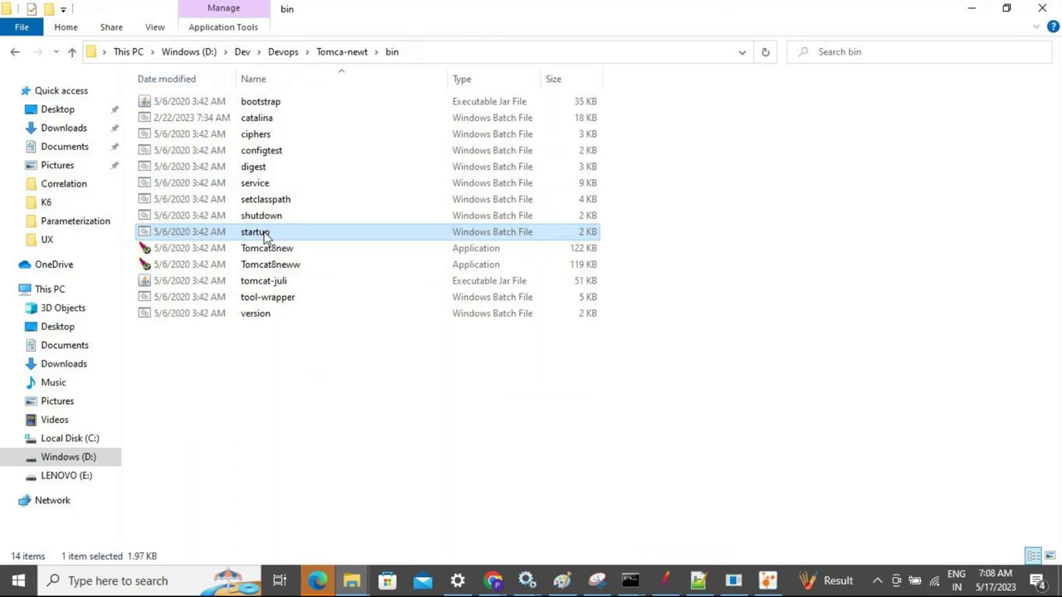
double_click(263, 234)
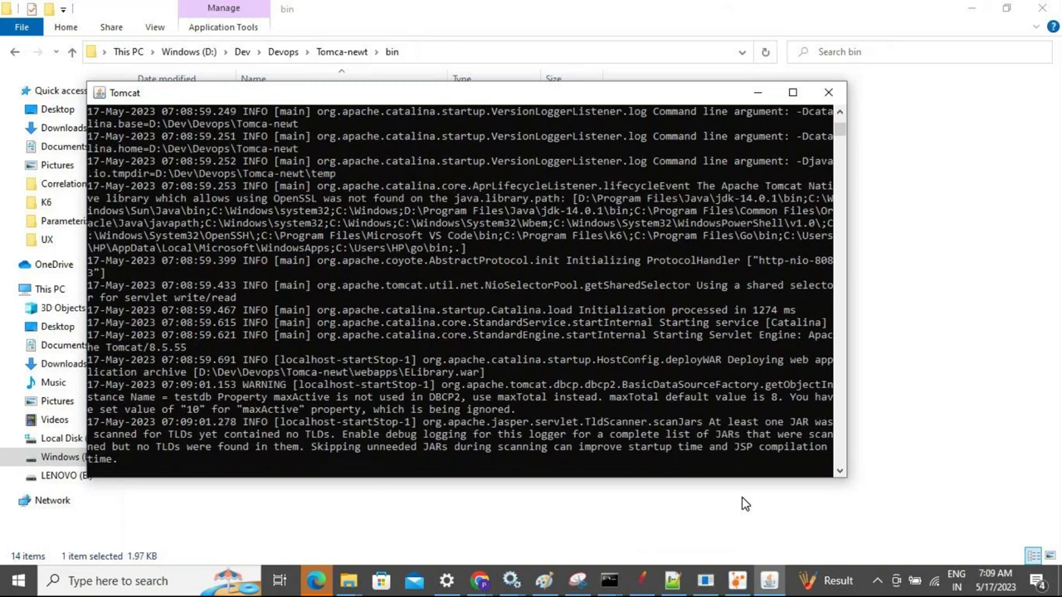
left_click(792, 92)
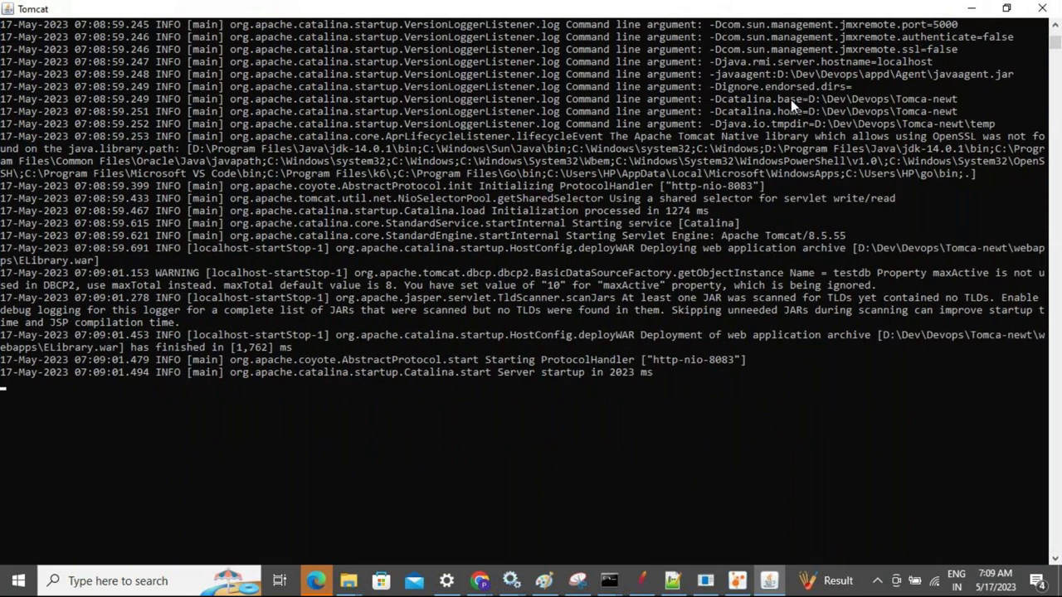
key("alt+Tab")
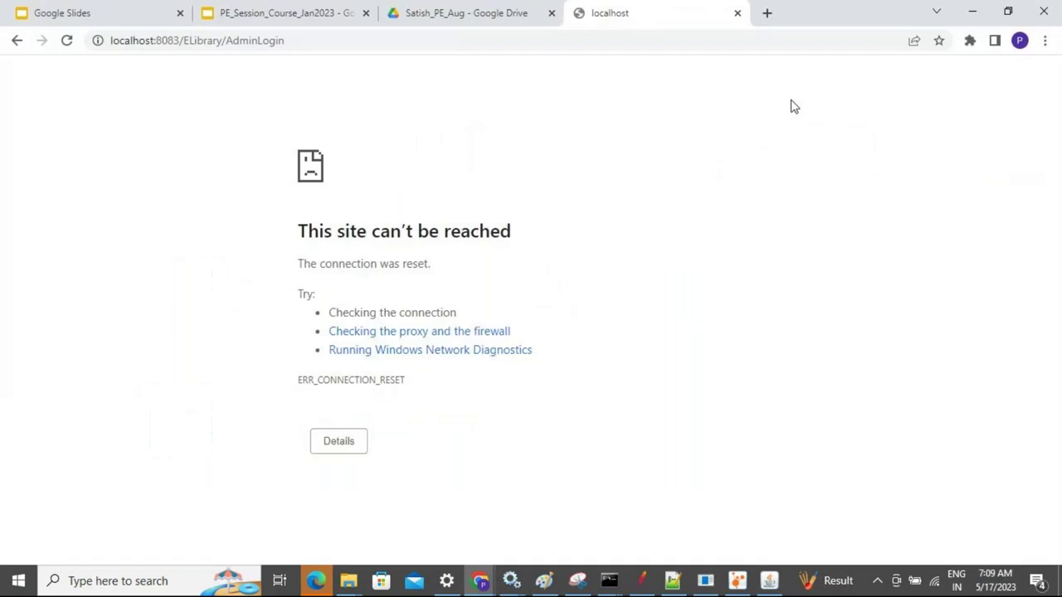
Trim the address to localhost:8083/ELibrary/ and load the eLibrary home page
left_click(398, 40)
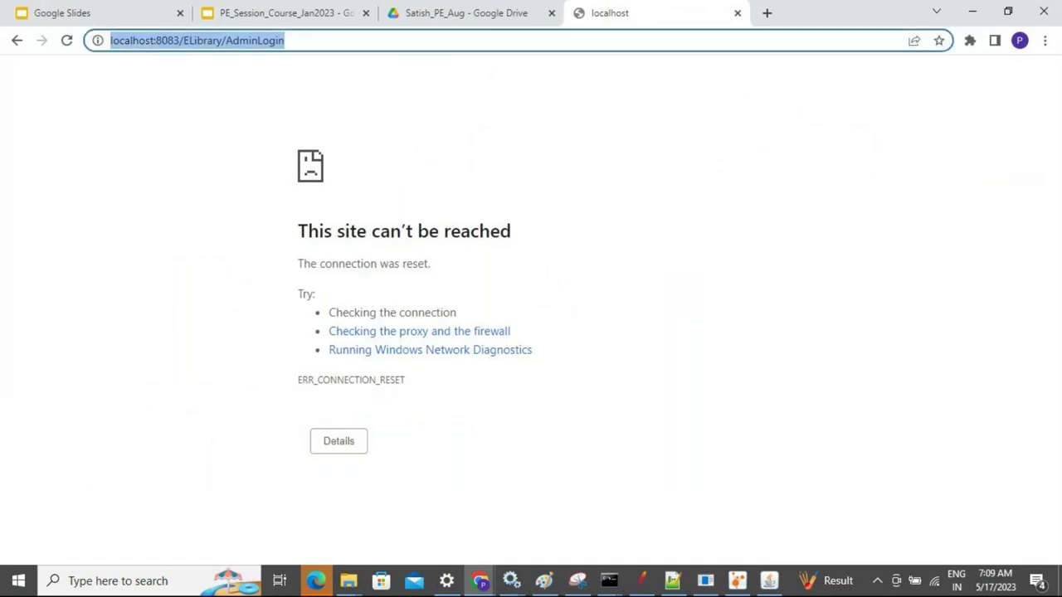
left_click(401, 47)
key("BackSpace")
key("ctrl+BackSpace")
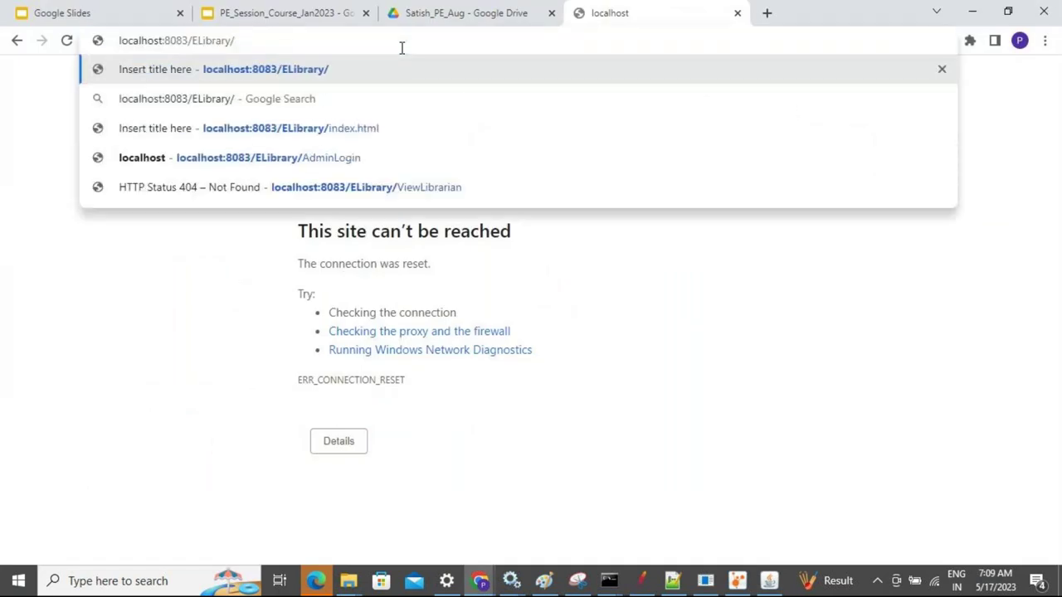
key("Return")
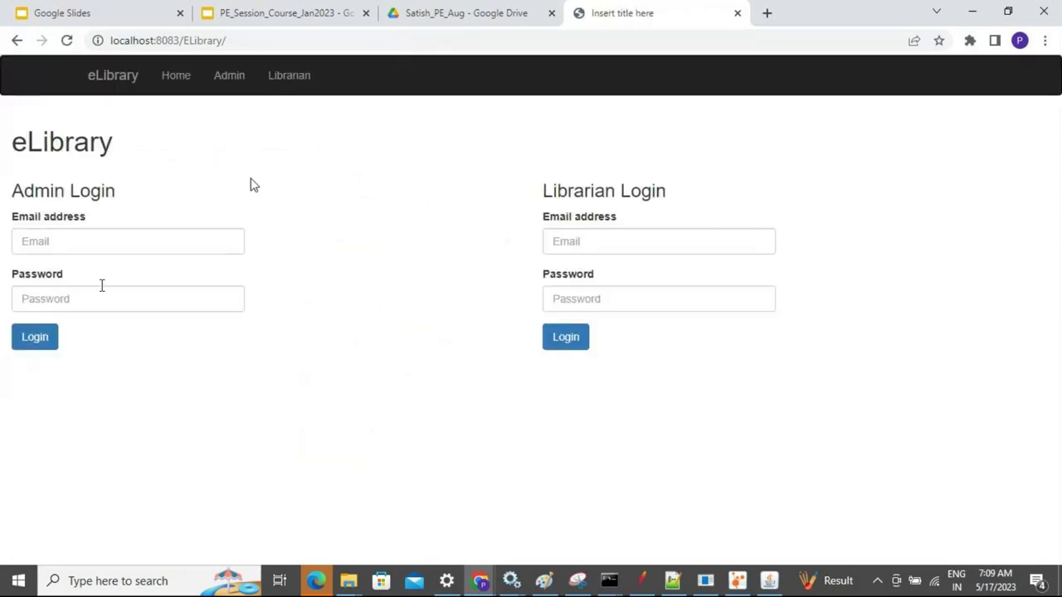
Log in with the saved admin email and the admin password
left_click(48, 241)
left_click(124, 279)
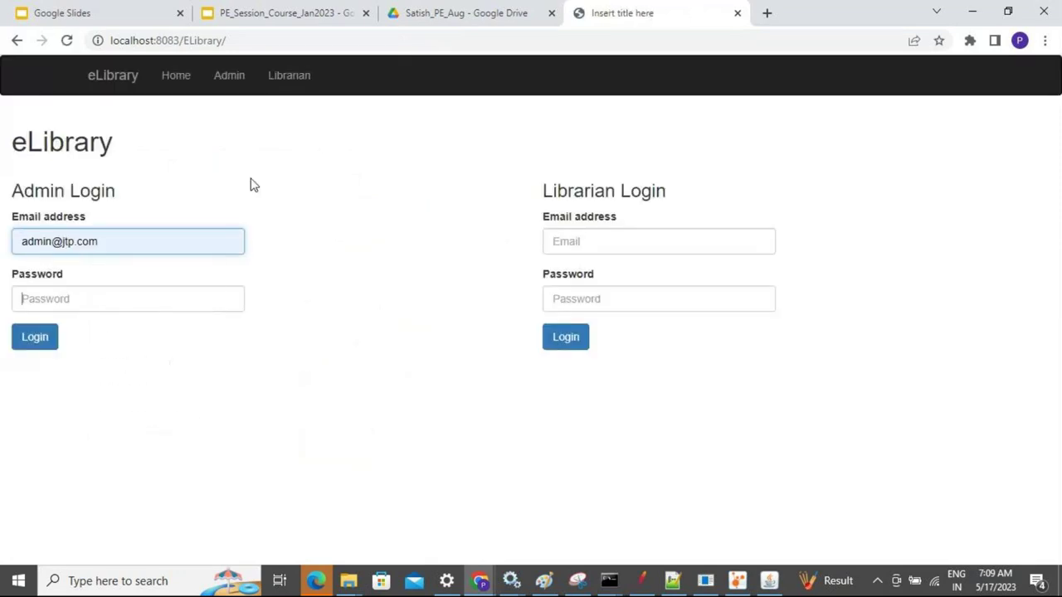
type("admin123")
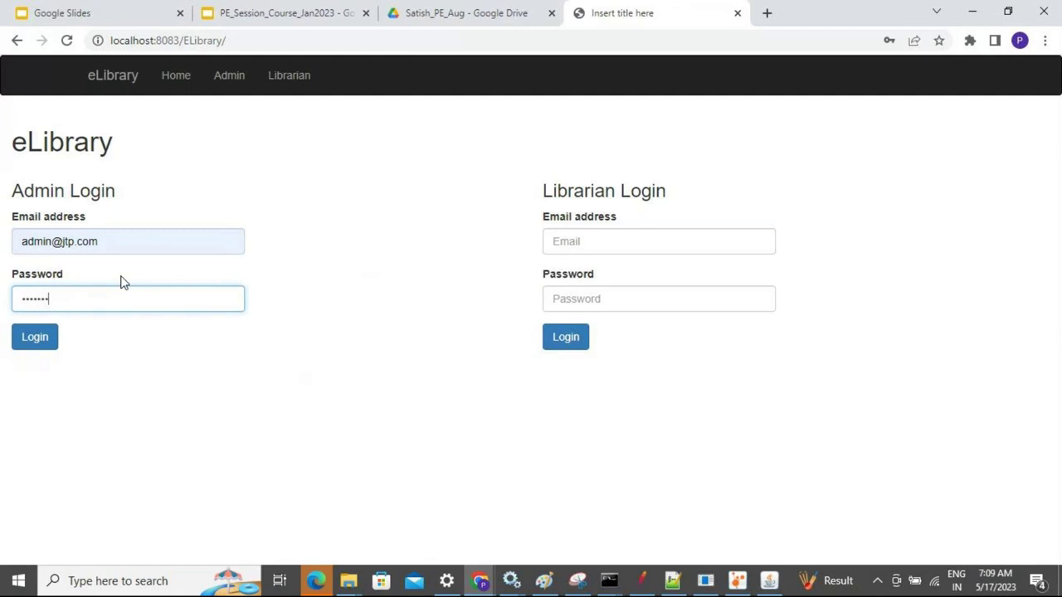
key("Return")
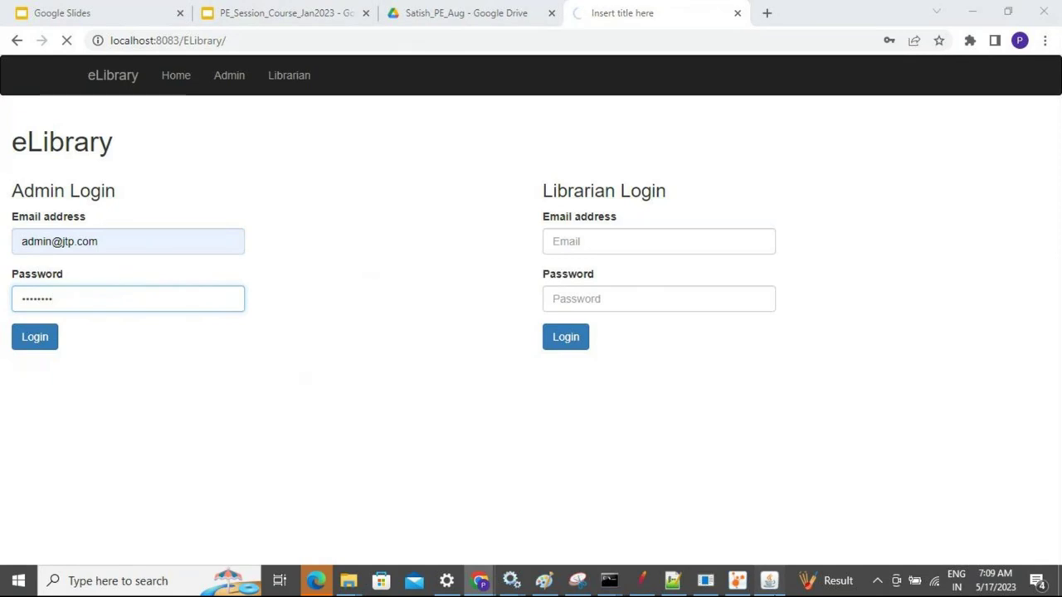
Watch the Tomcat console during login, dismiss the change-password warning, and bring up VisualVM
left_click(769, 580)
left_click(481, 581)
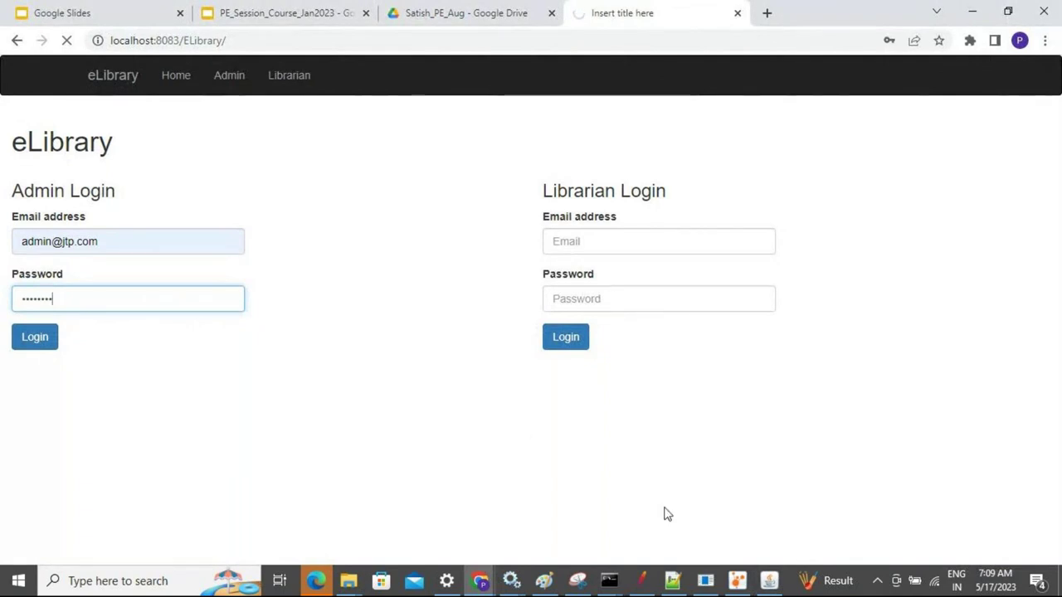
left_click(771, 582)
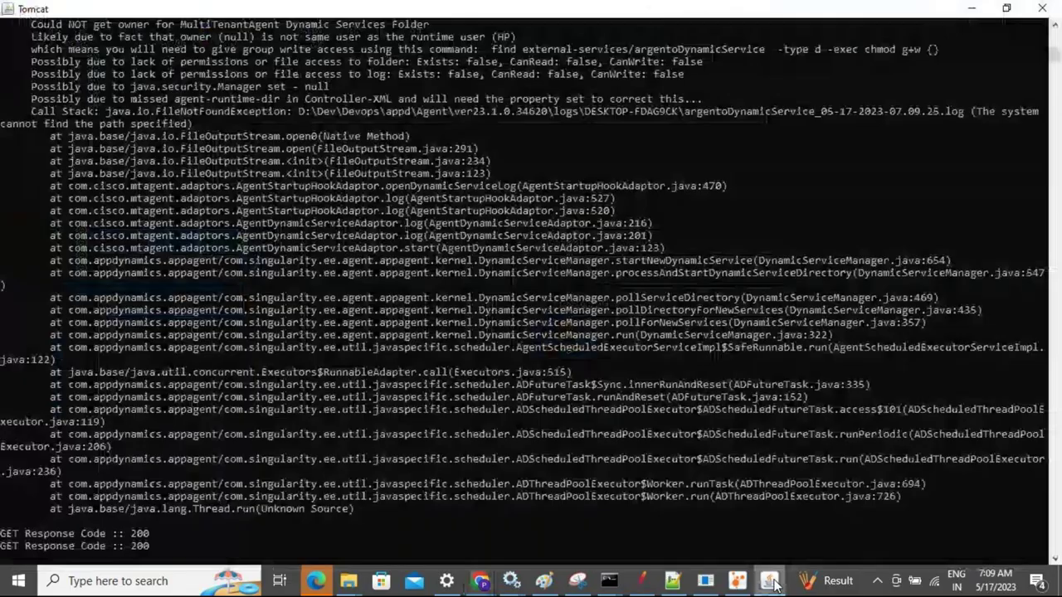
left_click(771, 582)
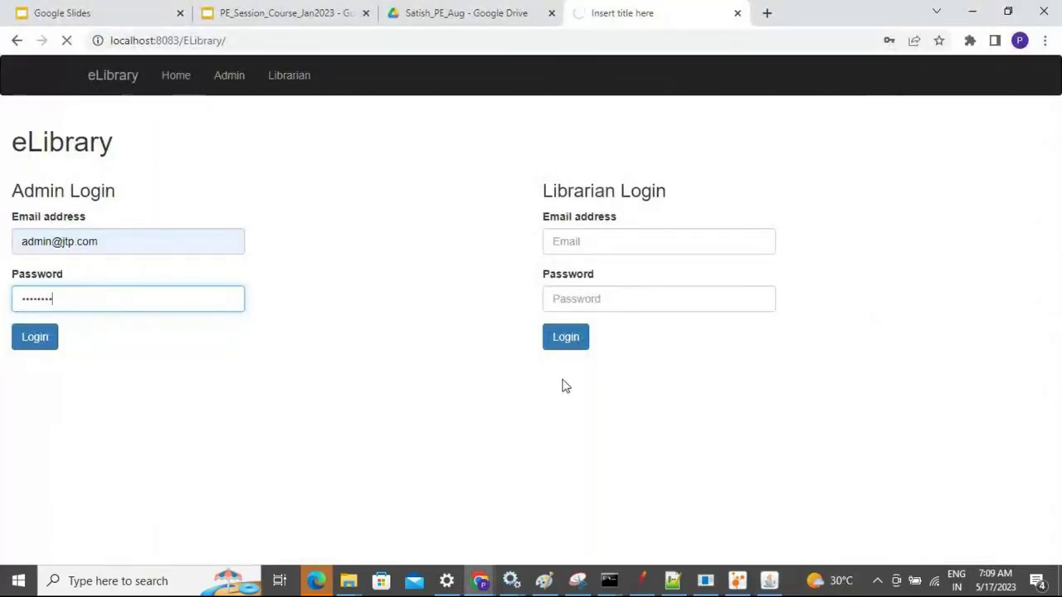
left_click(770, 581)
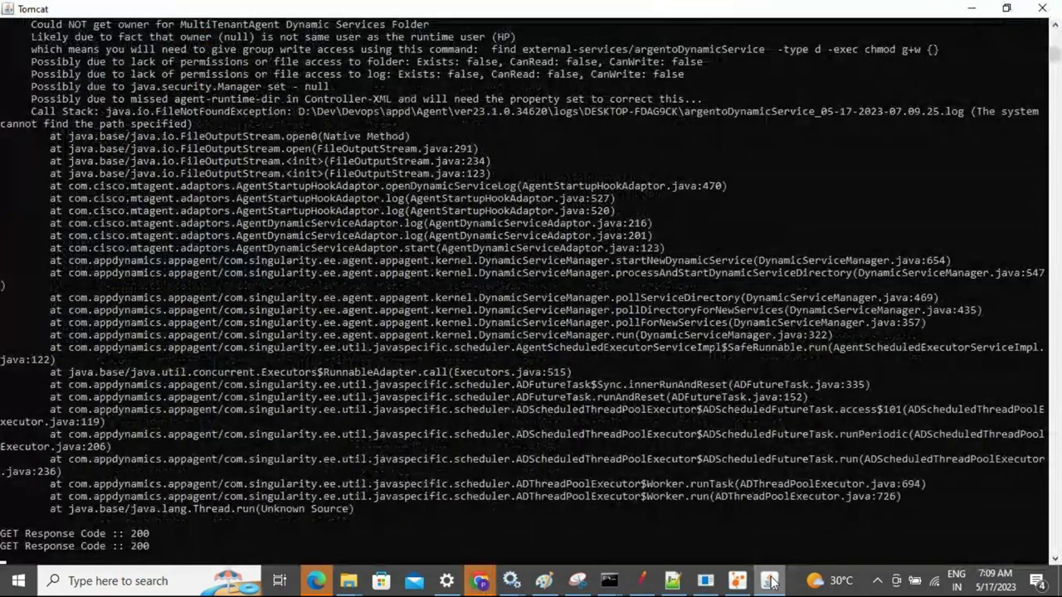
left_click(769, 580)
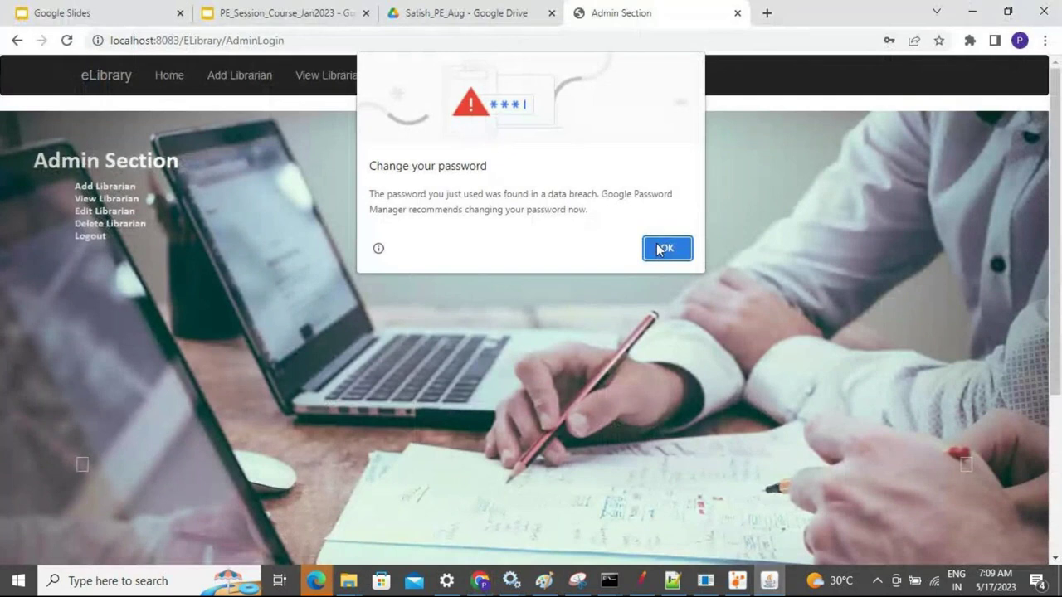
left_click(656, 250)
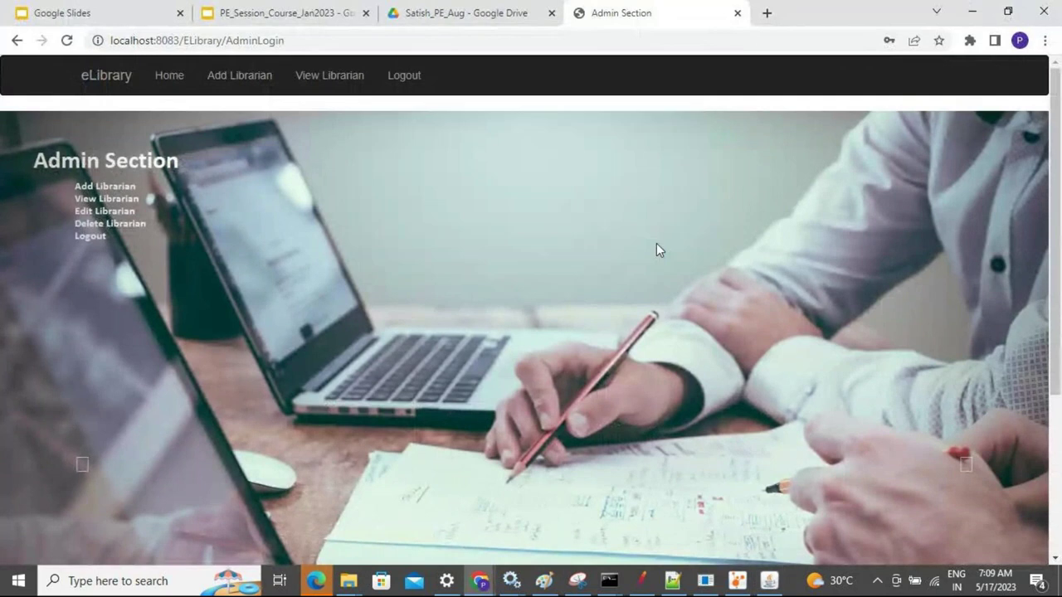
left_click(744, 578)
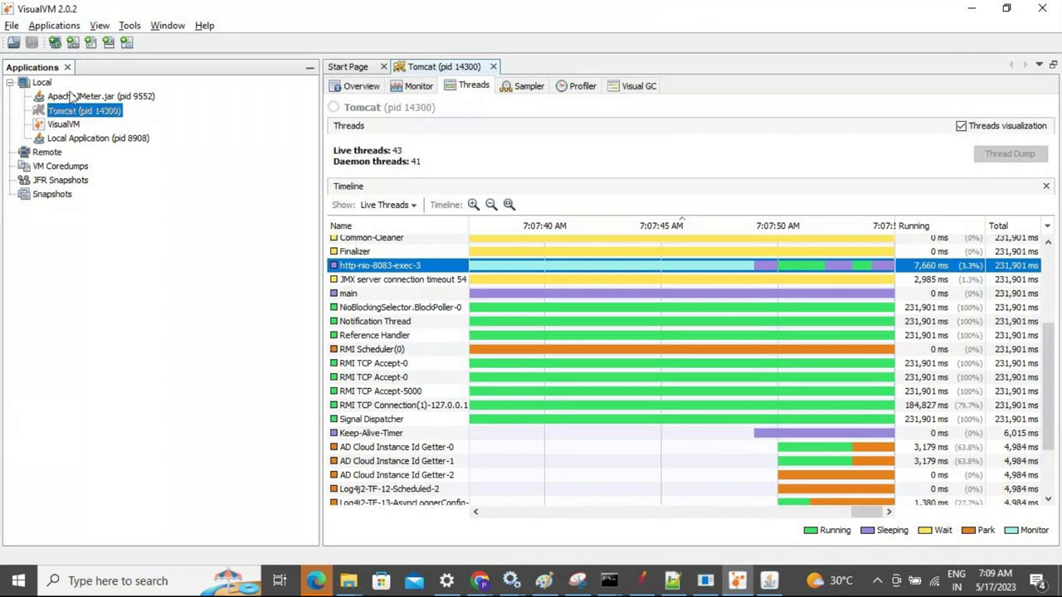
Remove finished applications from VisualVM's Local node, dropping Tomcat (pid 14300)
right_click(73, 96)
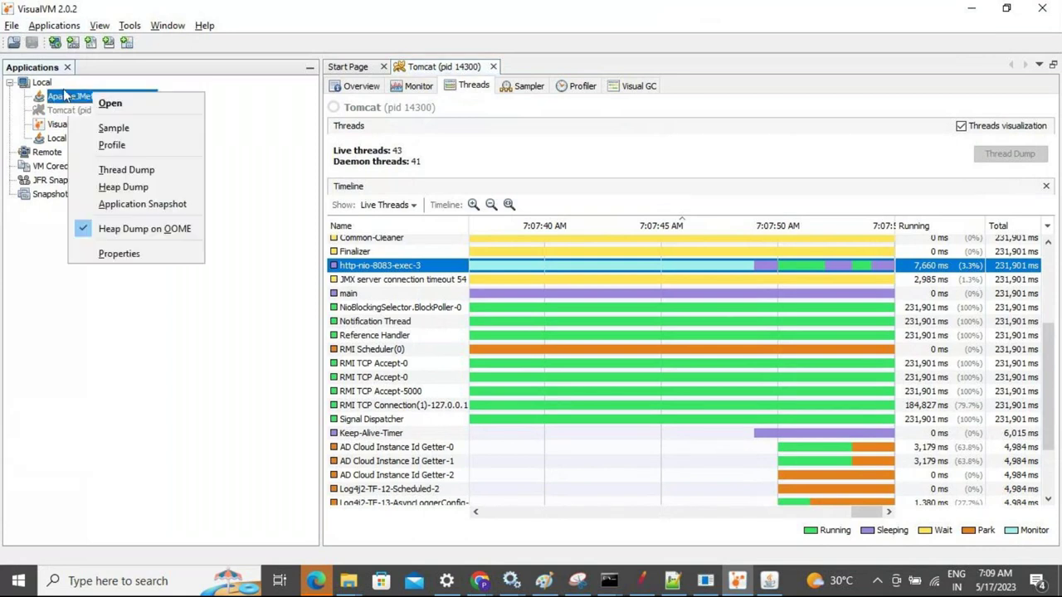
left_click(43, 83)
right_click(45, 83)
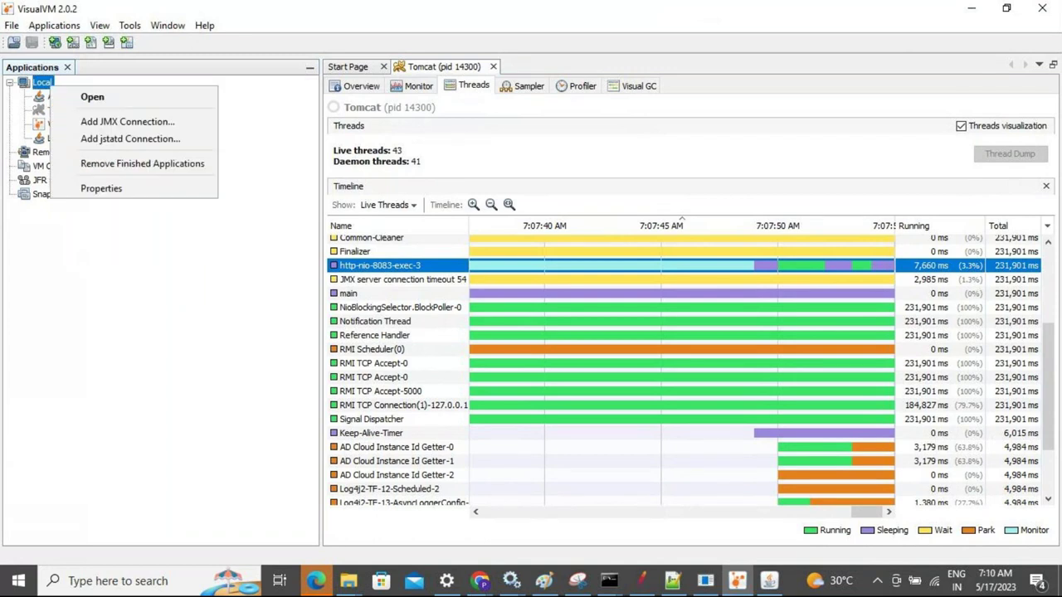
left_click(112, 165)
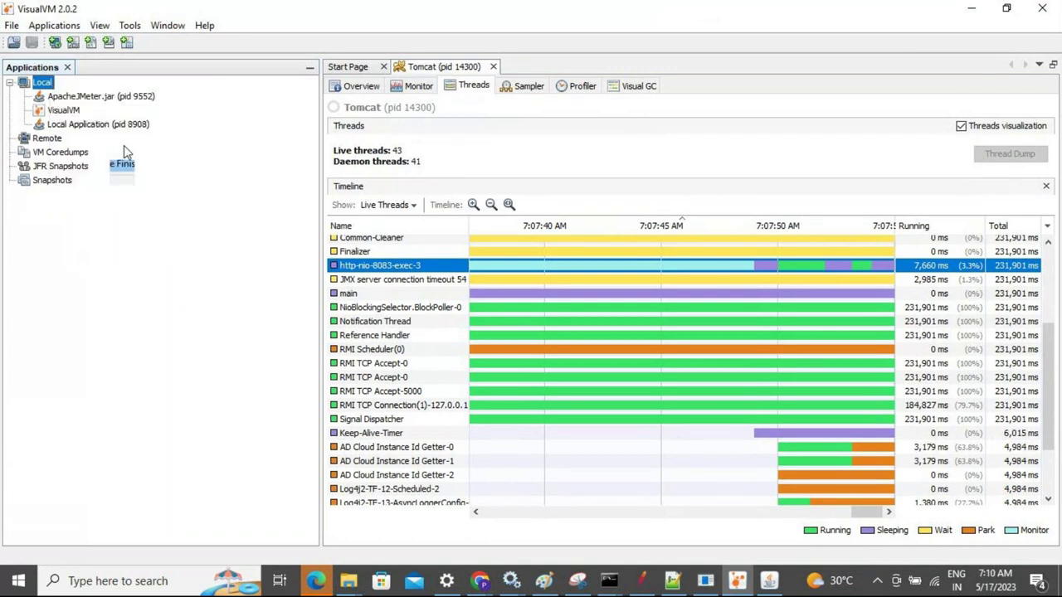
Stop the old launcher in Command Prompt and rerun visualvm.exe --jdkhome with jdk-14.0.1
key("alt+Tab")
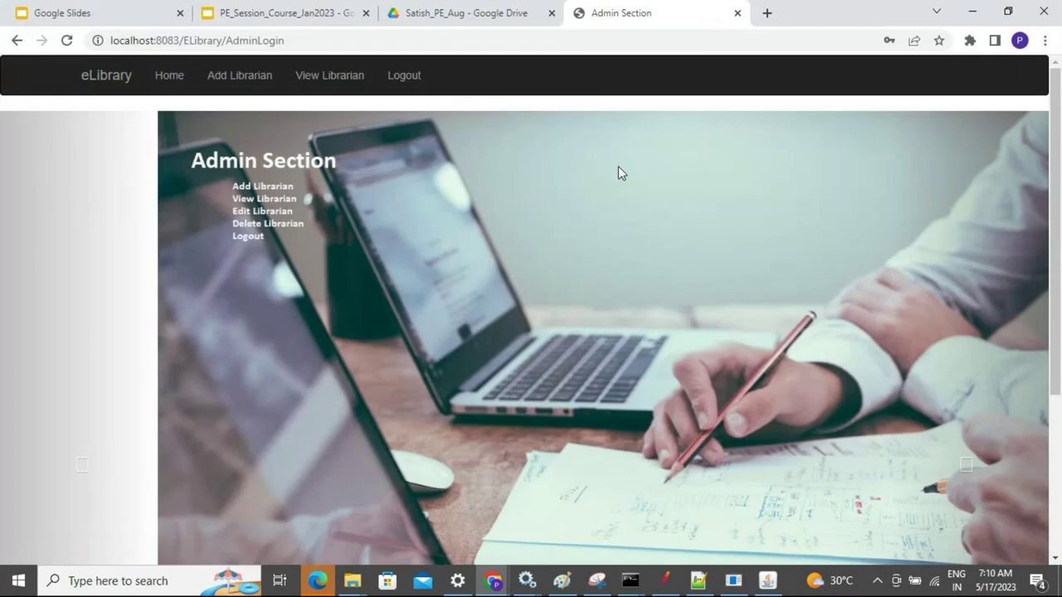
key("alt+Tab")
key("alt+Tab")
key("alt+Tab")
key("alt+Tab")
key("alt+Tab")
key("alt+Tab")
key("alt+Tab")
key("alt+Tab")
key("alt+Tab")
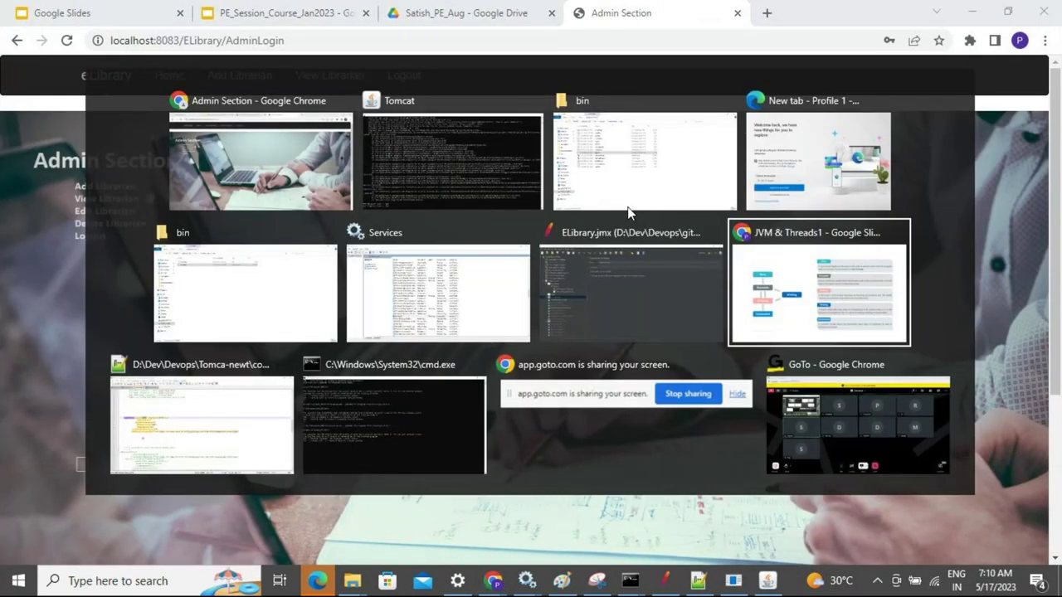
key("ctrl+x")
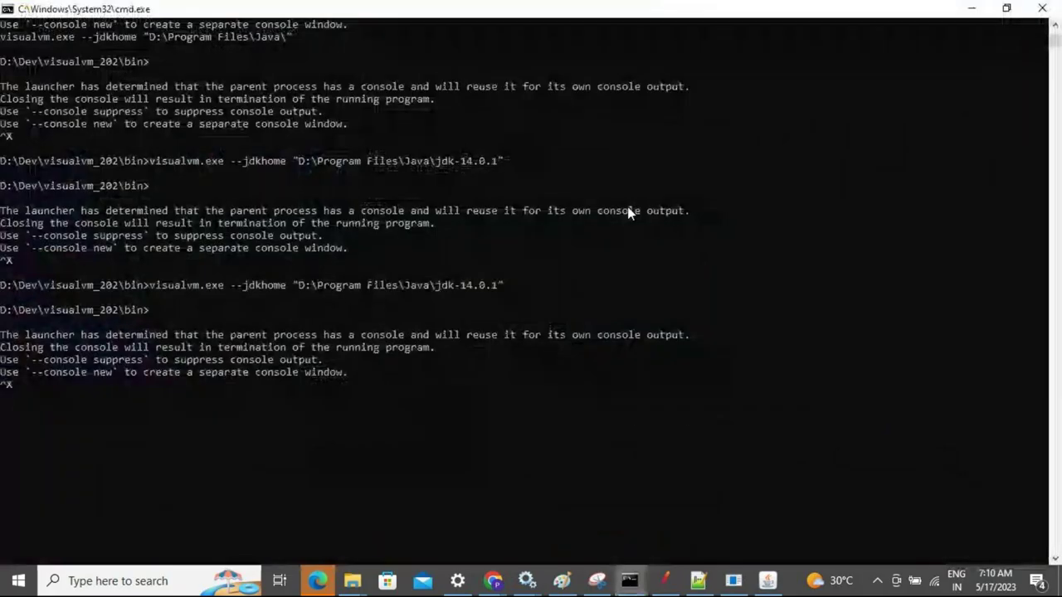
key("Up")
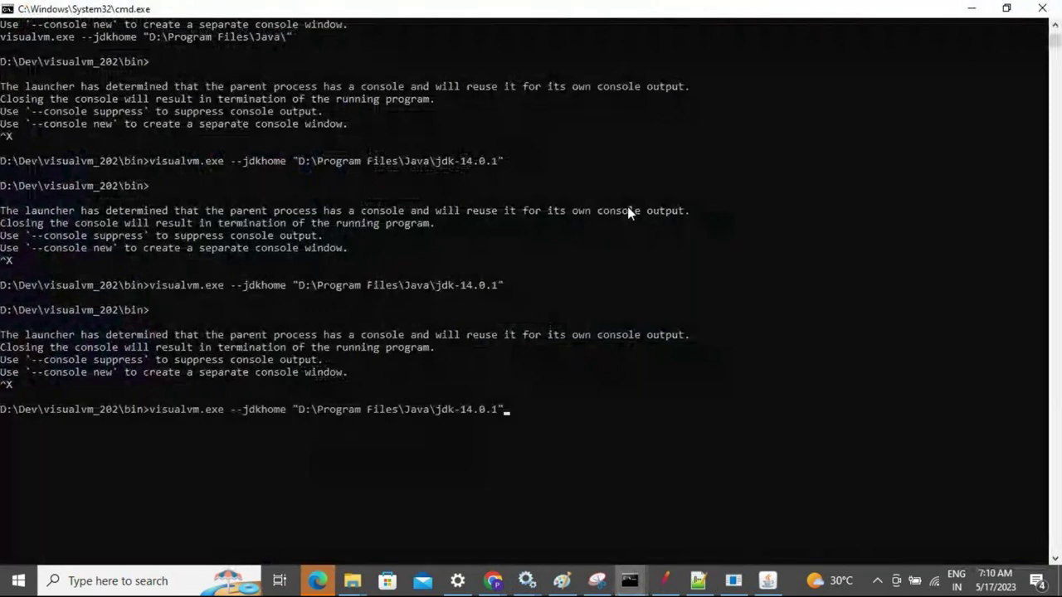
key("Return")
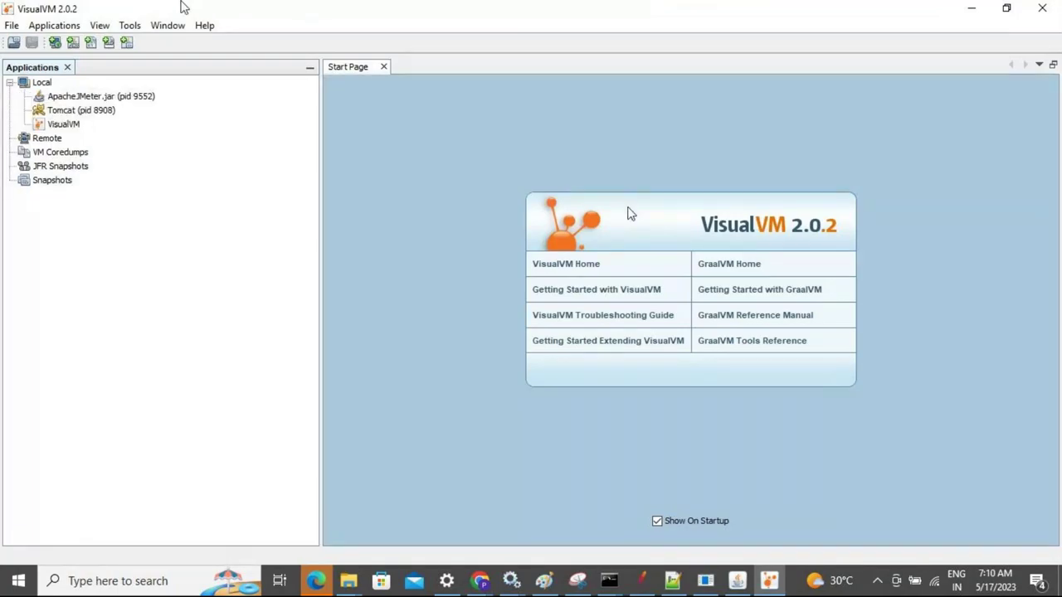
Open Tomcat (pid 8908)'s Threads timeline and select the http-nio-8083-exec-1 thread
double_click(67, 114)
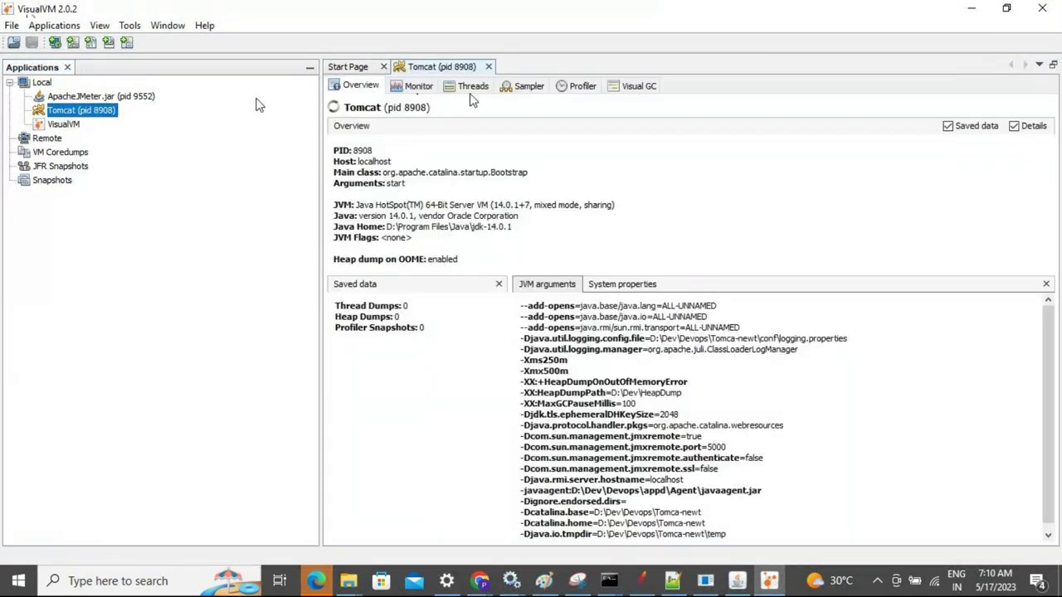
left_click(473, 87)
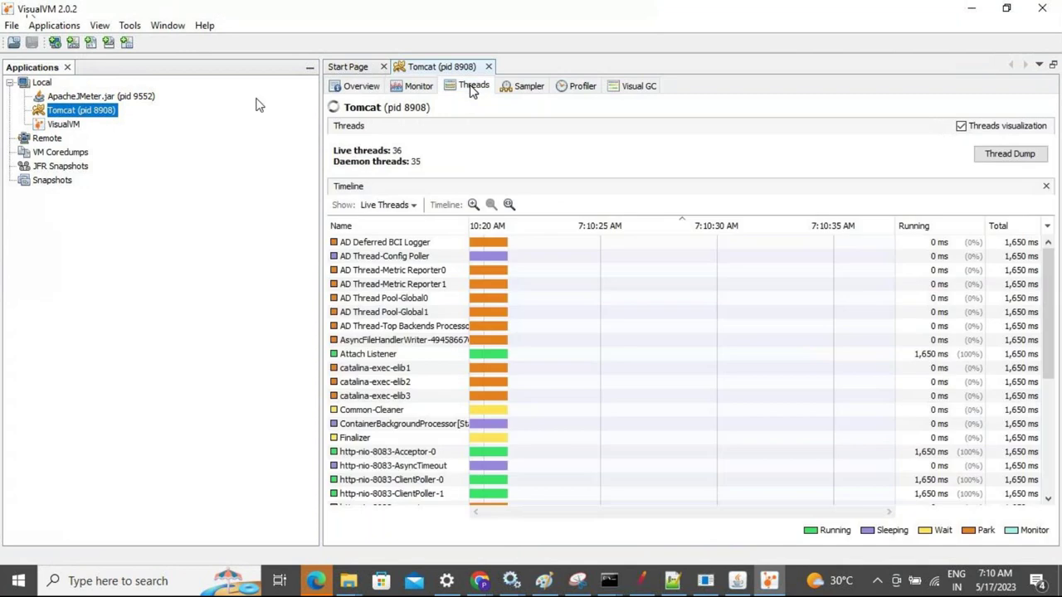
scroll(1058, 340, "down", 2)
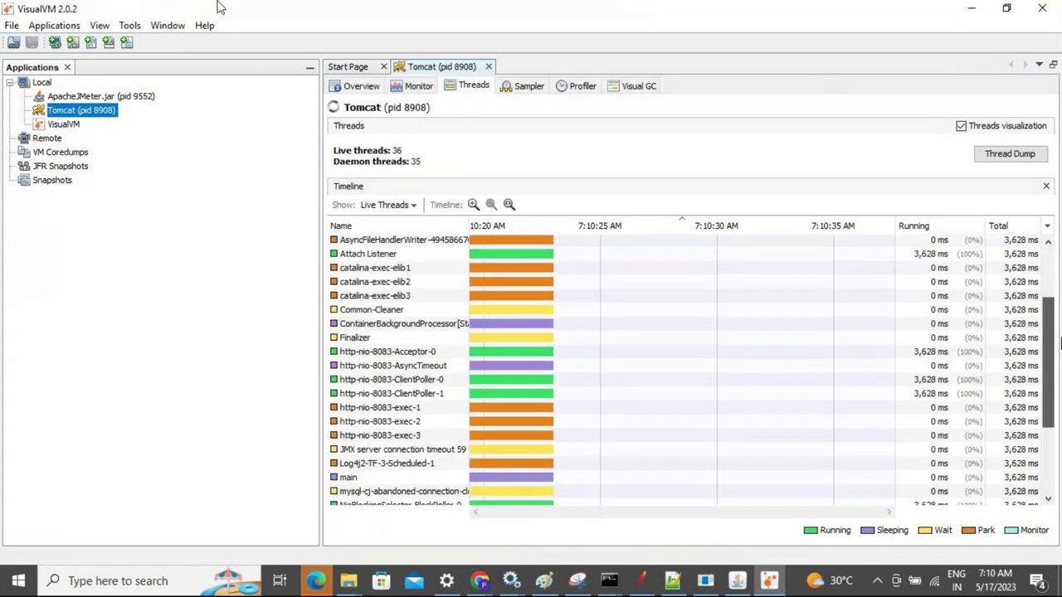
scroll(1053, 365, "down", 3)
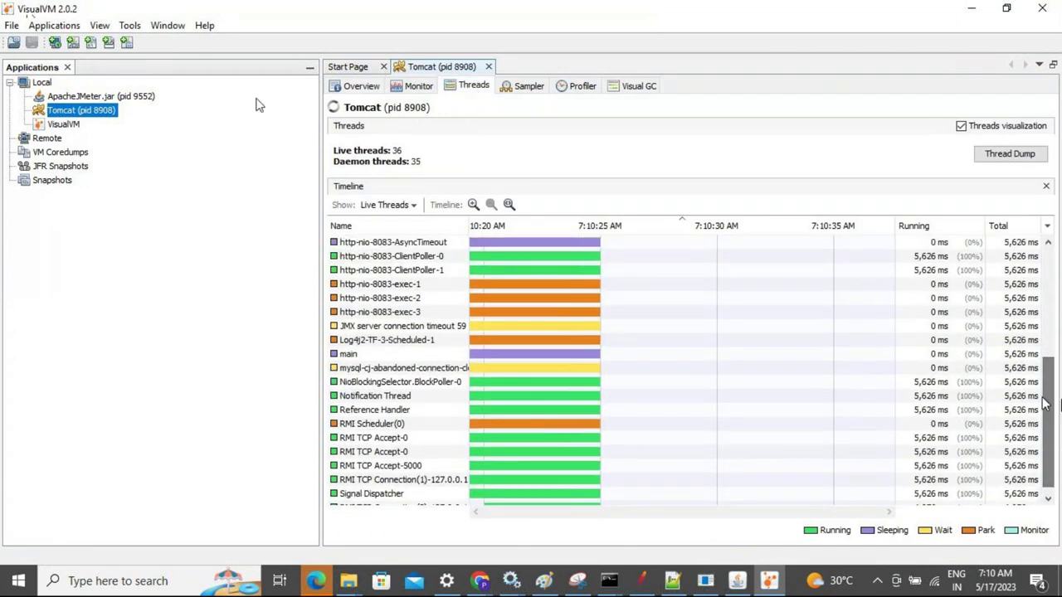
left_click(406, 284)
left_click(410, 296)
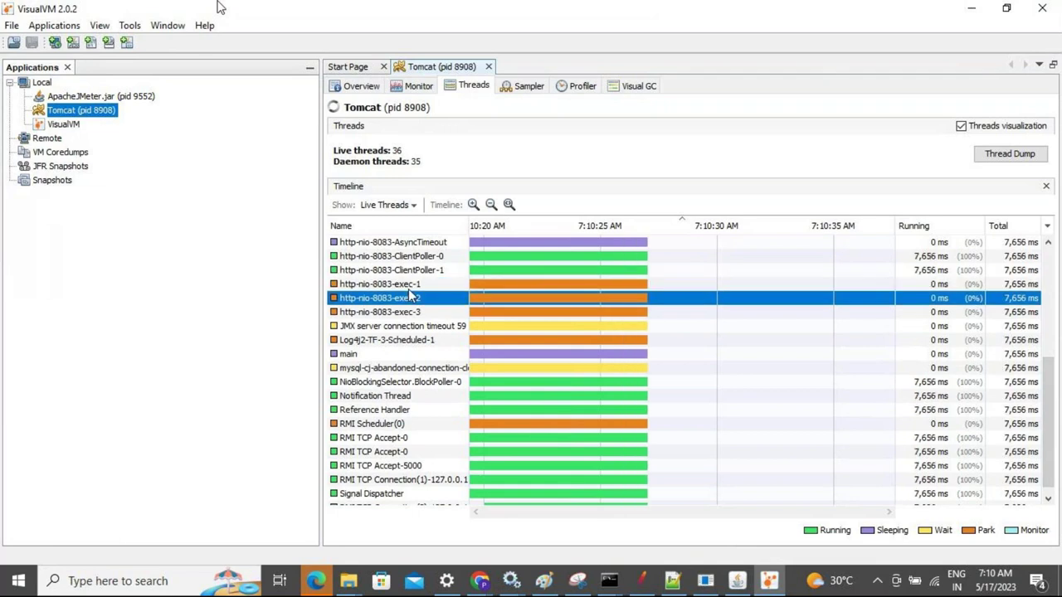
key("Up")
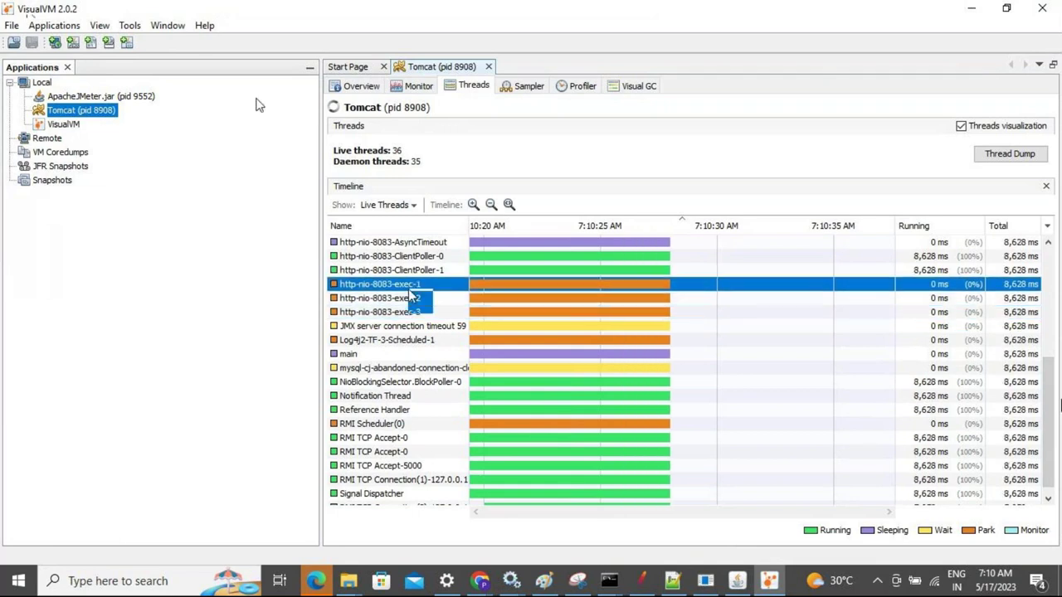
key("alt+Tab")
key("alt+Tab")
key("alt+Tab")
key("alt+Tab")
key("alt+Tab")
key("alt+Tab")
key("alt+Tab")
key("alt+Tab")
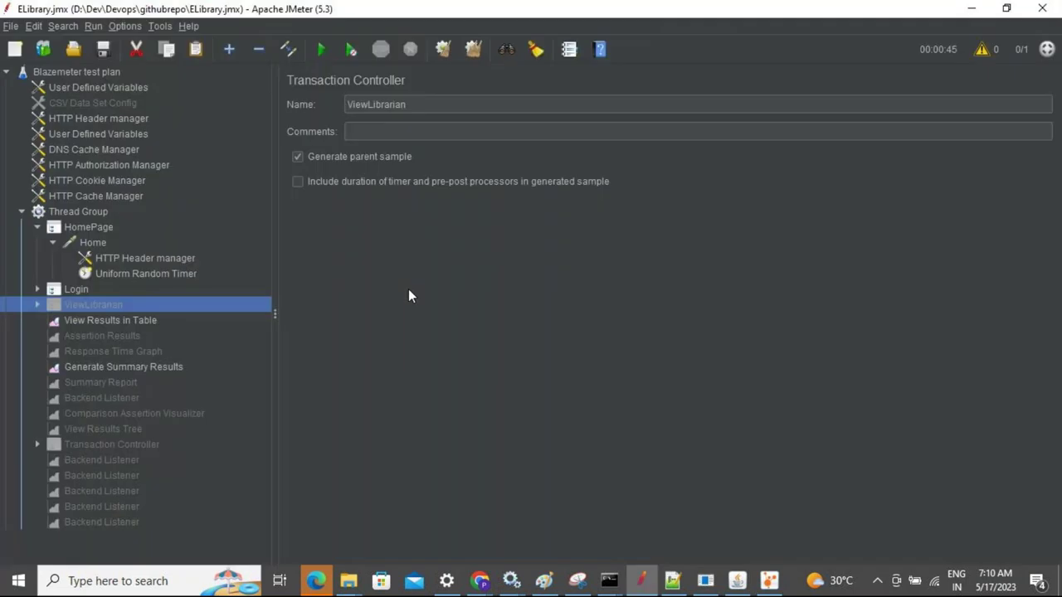
Set the Thread Group's number of users to 2
left_click(98, 213)
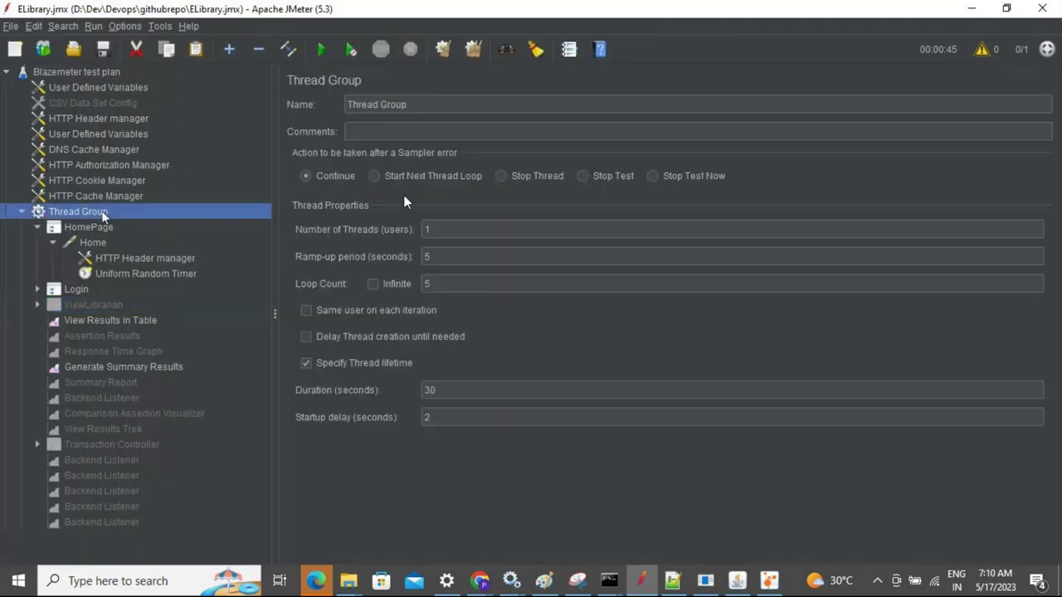
left_click(436, 231)
key("BackSpace")
type("2")
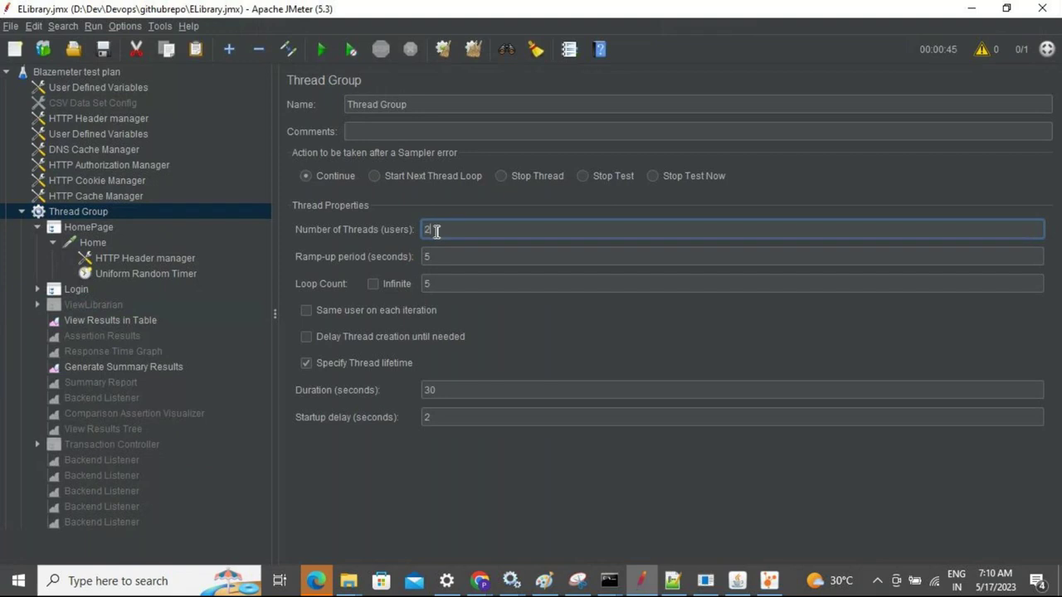
Review the Home, Login and HomePage nodes, then start the test overwriting result9.csv
left_click(99, 247)
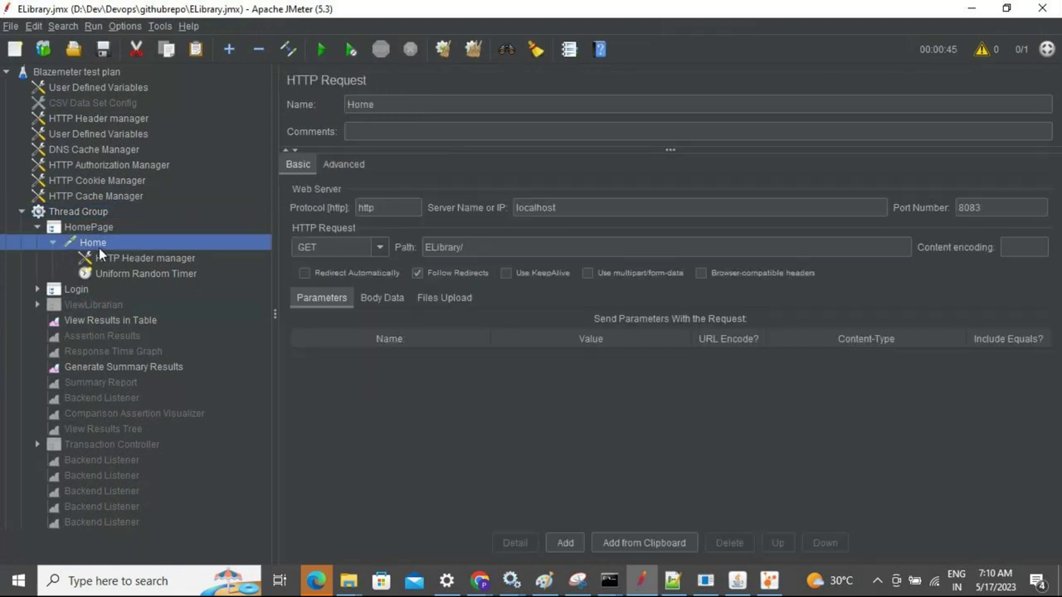
left_click(74, 289)
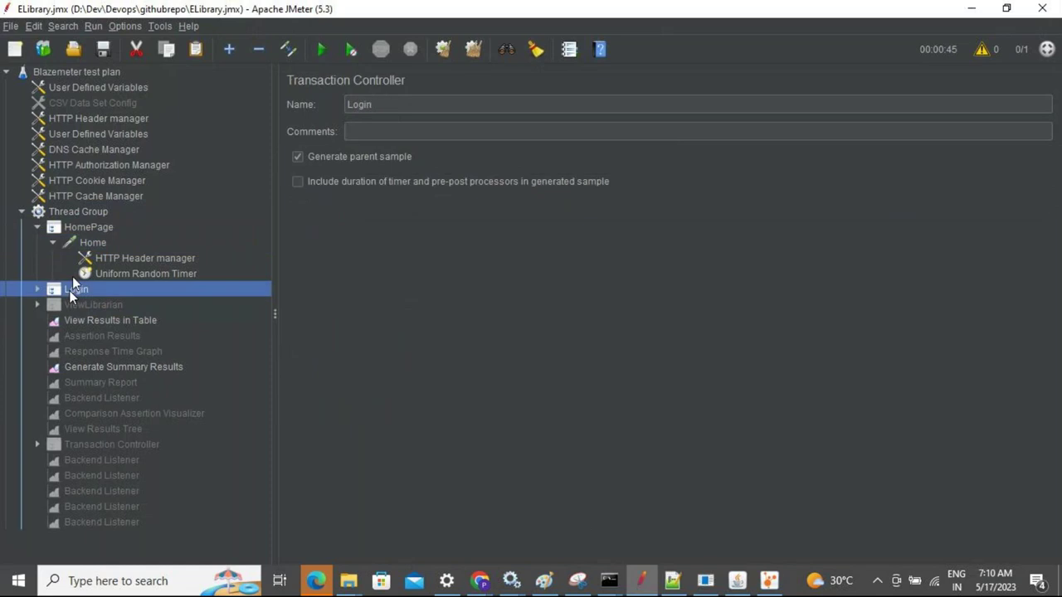
left_click(76, 232)
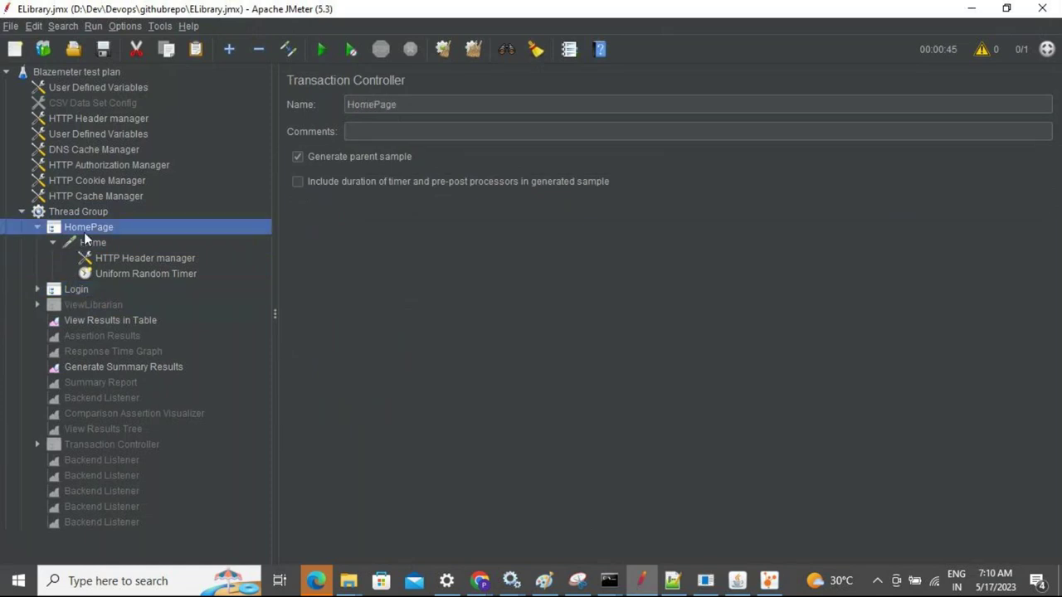
left_click(321, 49)
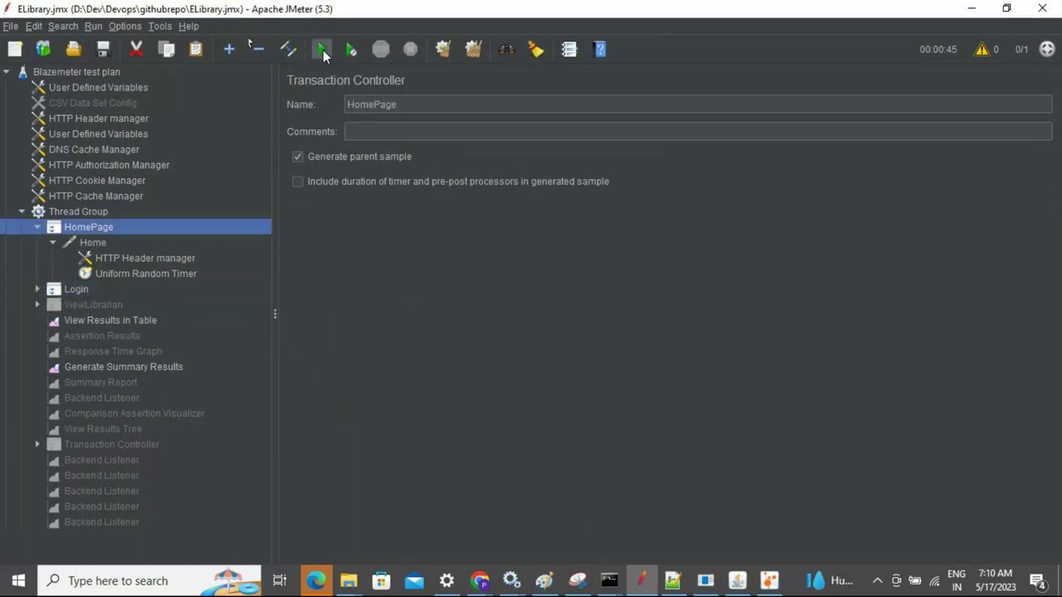
left_click(607, 307)
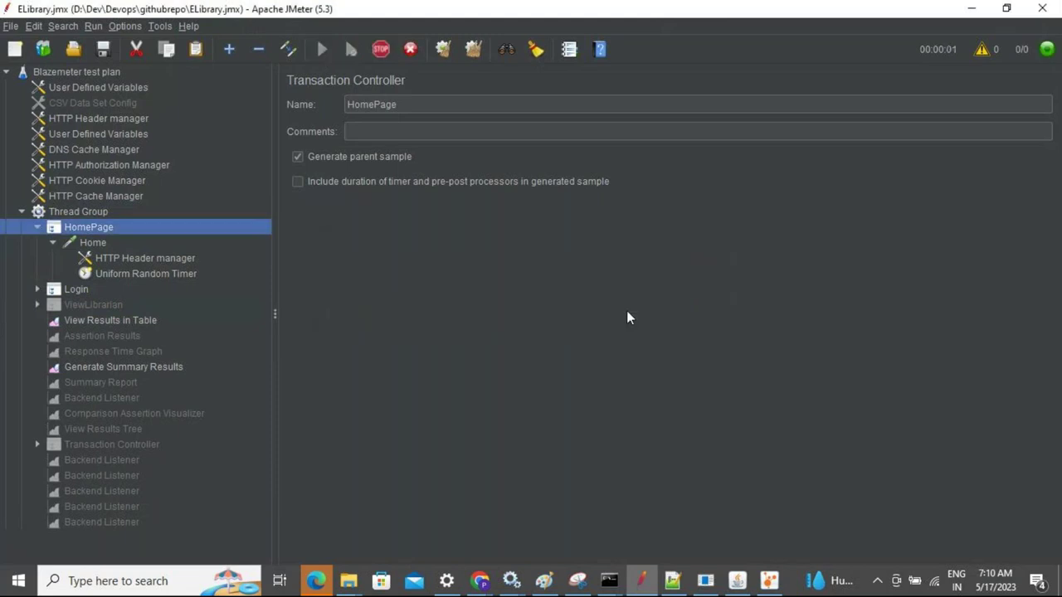
key("alt+Tab")
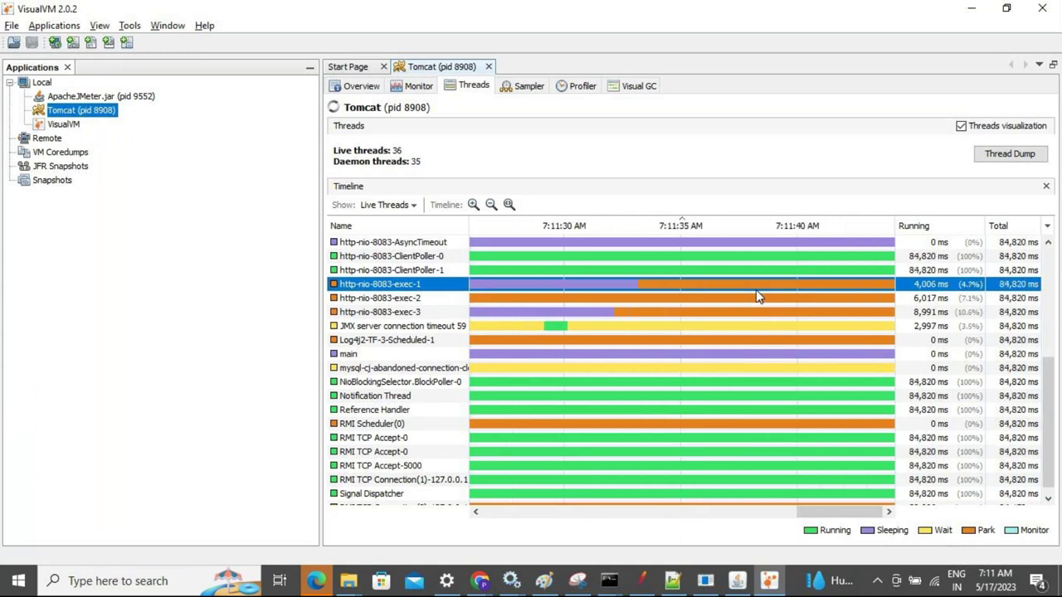
Return to JMeter's Thread Group settings showing 2 users, 5 loops and 30 s duration
key("alt+Tab")
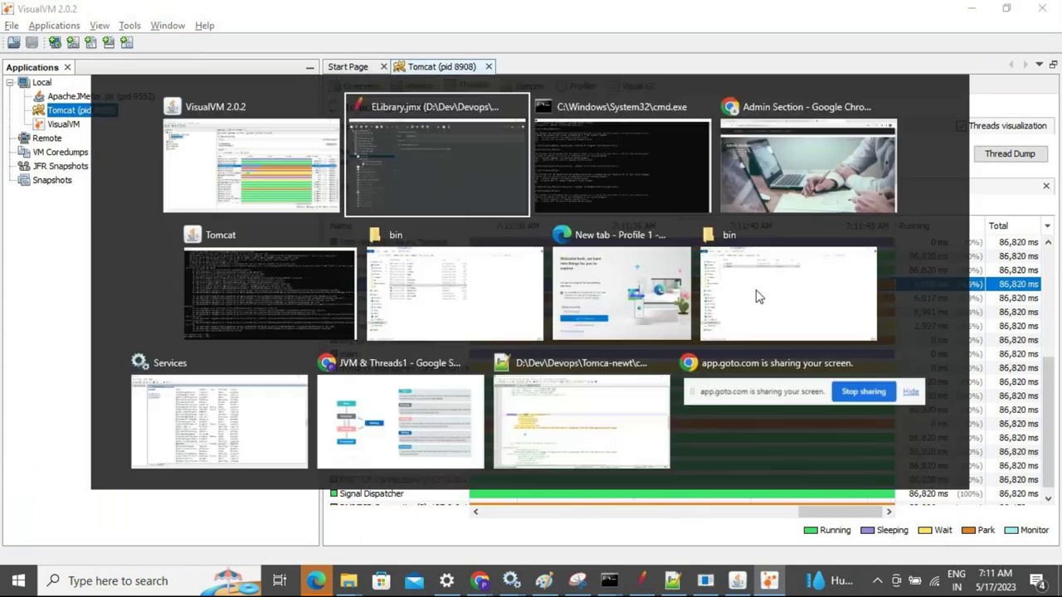
left_click(83, 214)
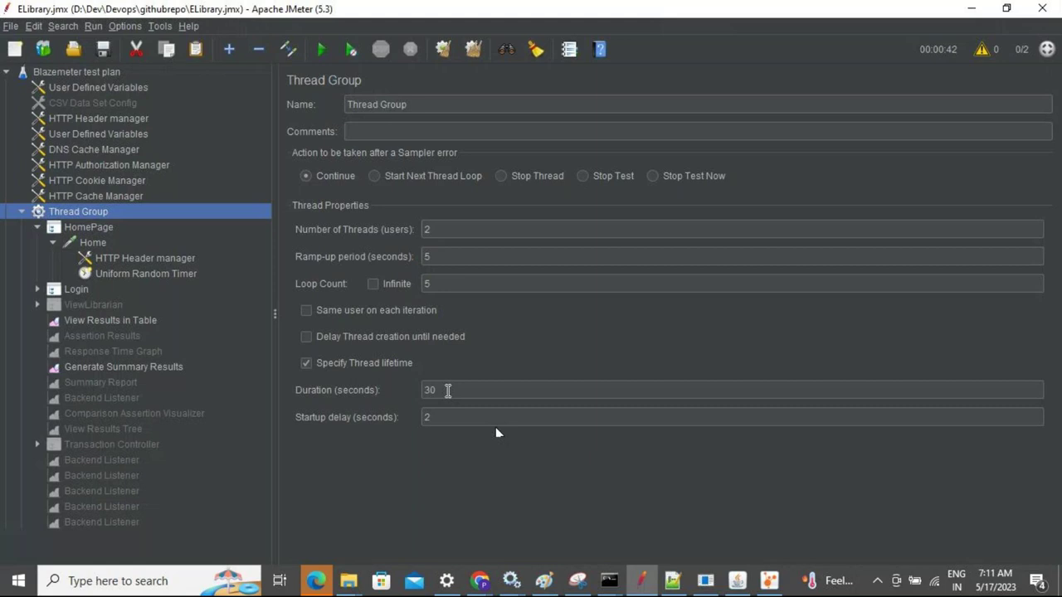
Change the Thread Group's number of users to 5
left_click(448, 284)
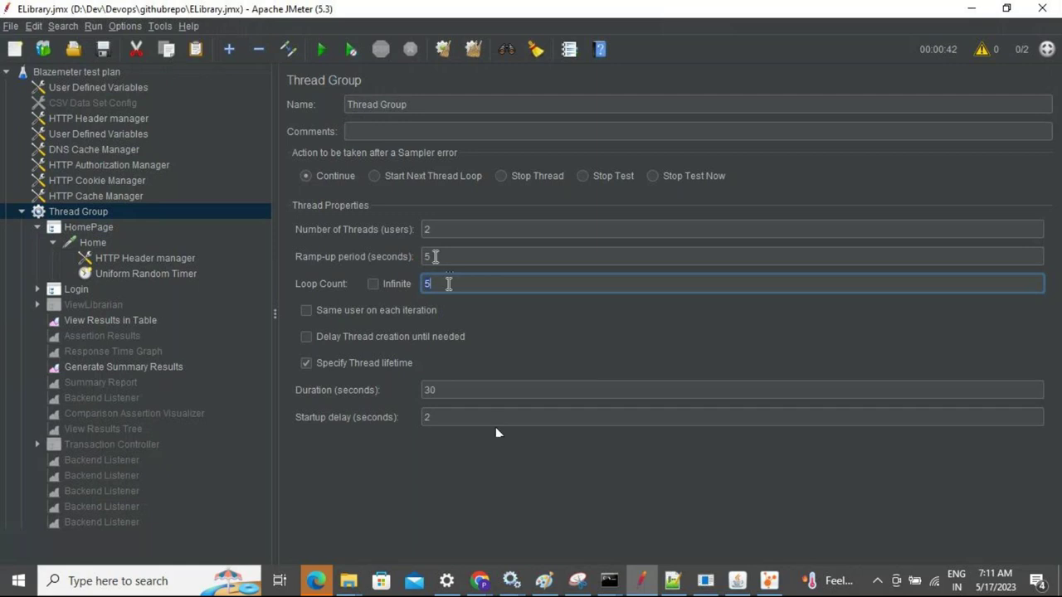
key("alt+Tab")
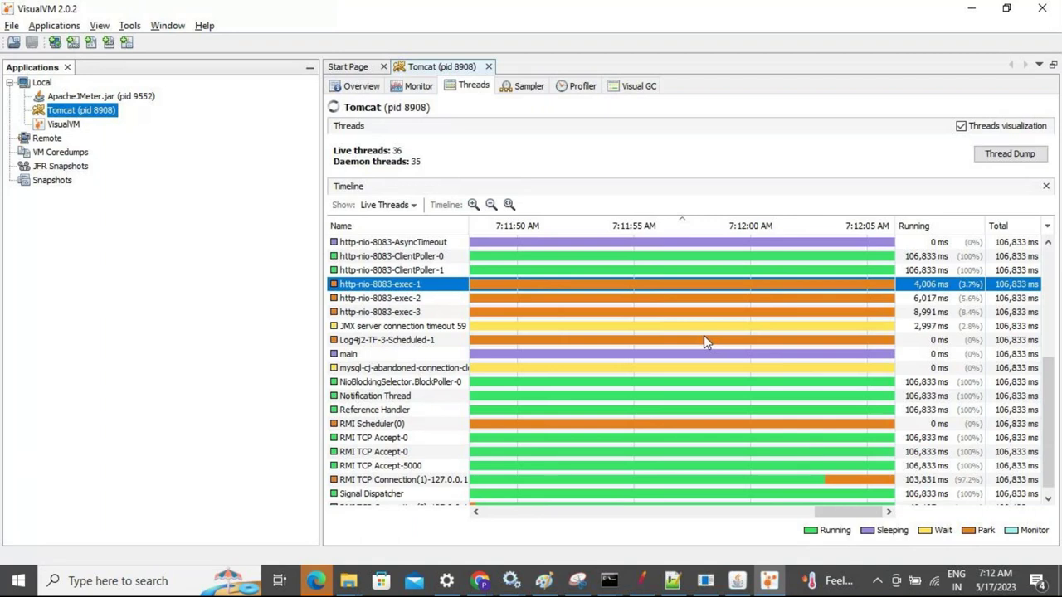
key("alt+Tab")
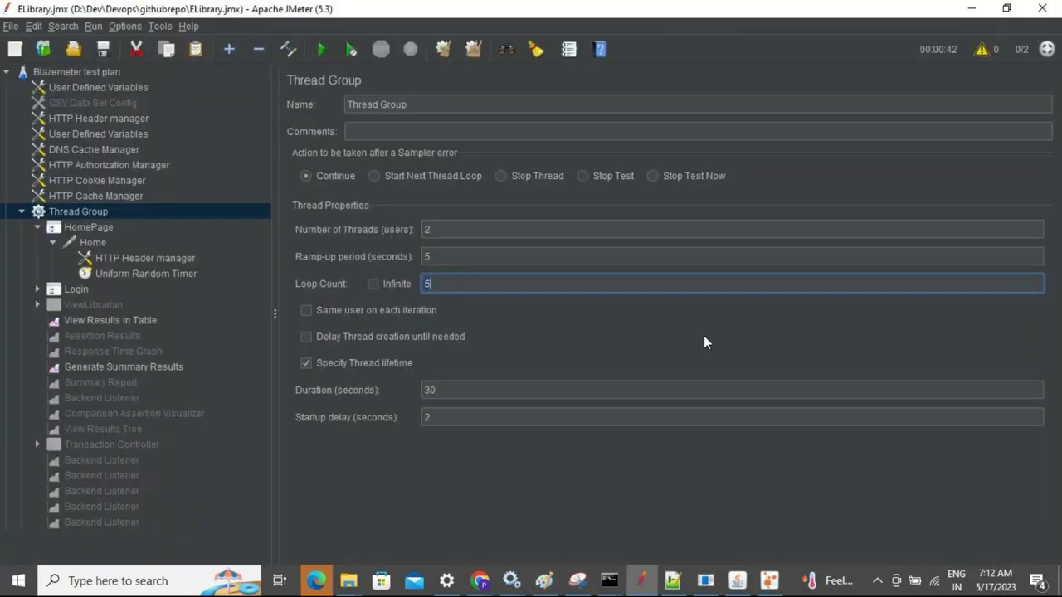
left_click(427, 230)
type("2")
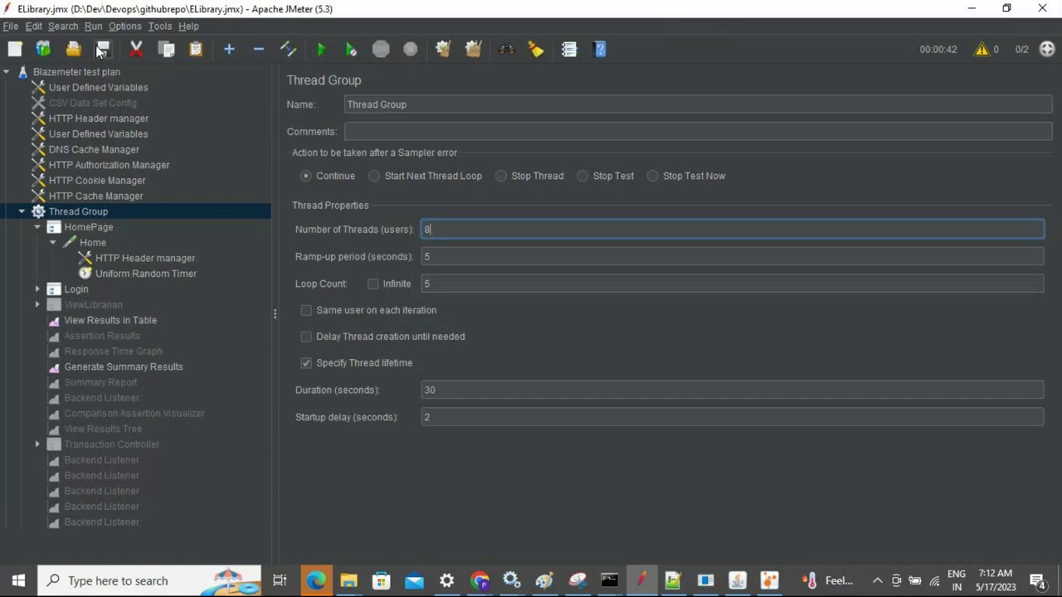
double_click(446, 227)
key("BackSpace")
type("5")
Save the test plan and start the run, overwriting result9.csv
left_click(101, 52)
left_click(313, 54)
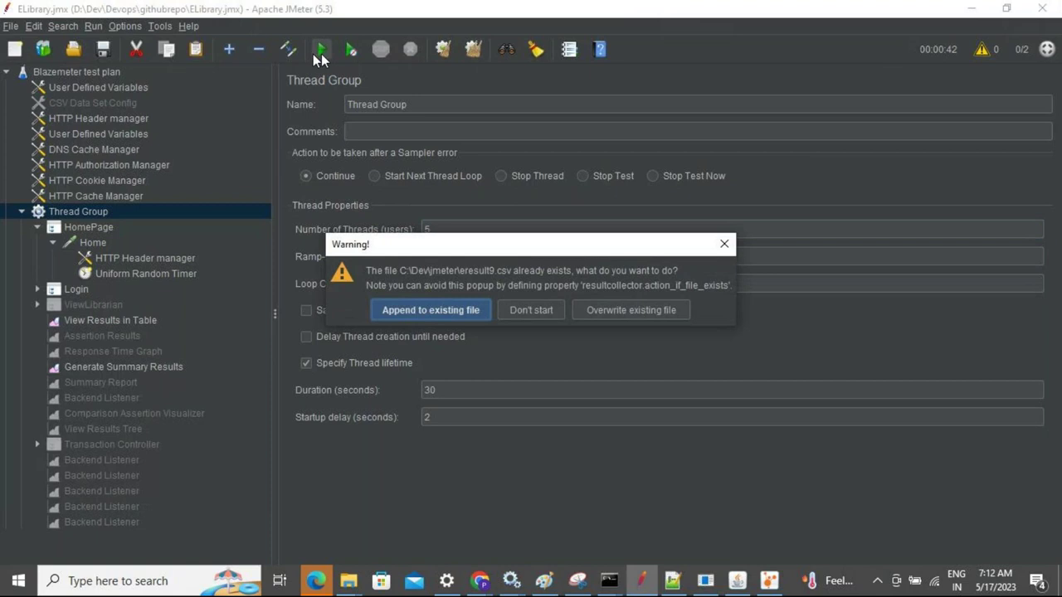
left_click(656, 316)
key("alt+Tab")
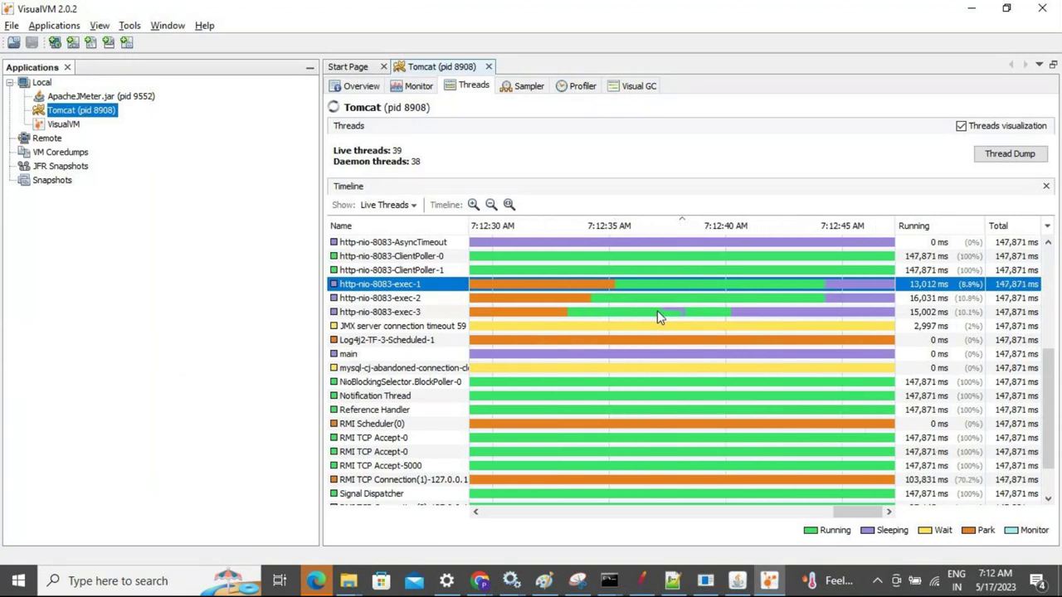
Sort Tomcat's threads by name, highlight http-nio-8083-exec-4 and exec-5, then return to JMeter
left_click(380, 228)
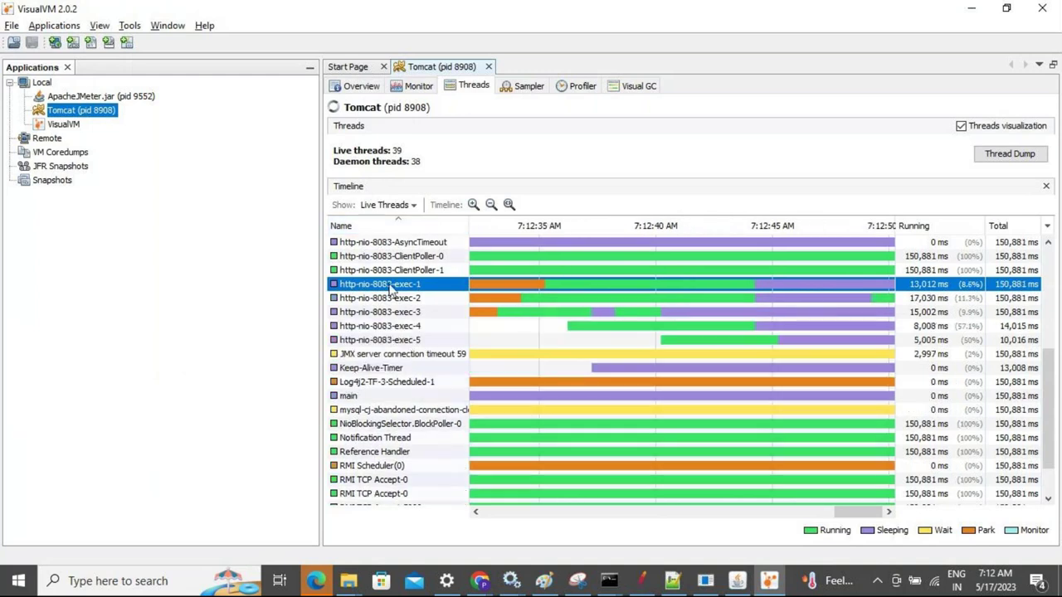
left_click(399, 329)
left_click(399, 341)
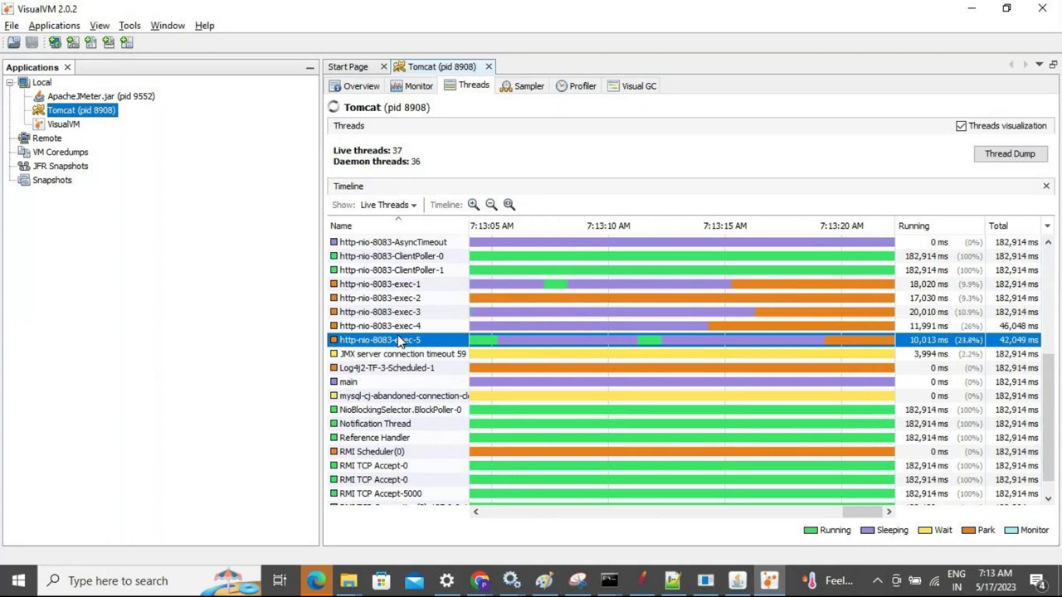
key("alt+Tab")
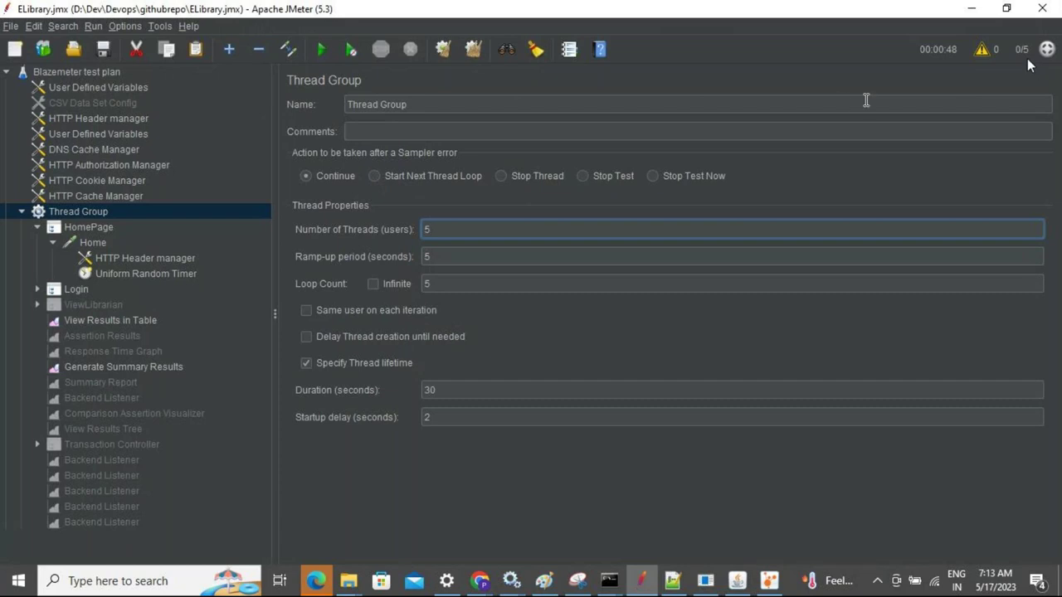
Switch from JMeter back to VisualVM's Tomcat thread view
key("alt+Tab")
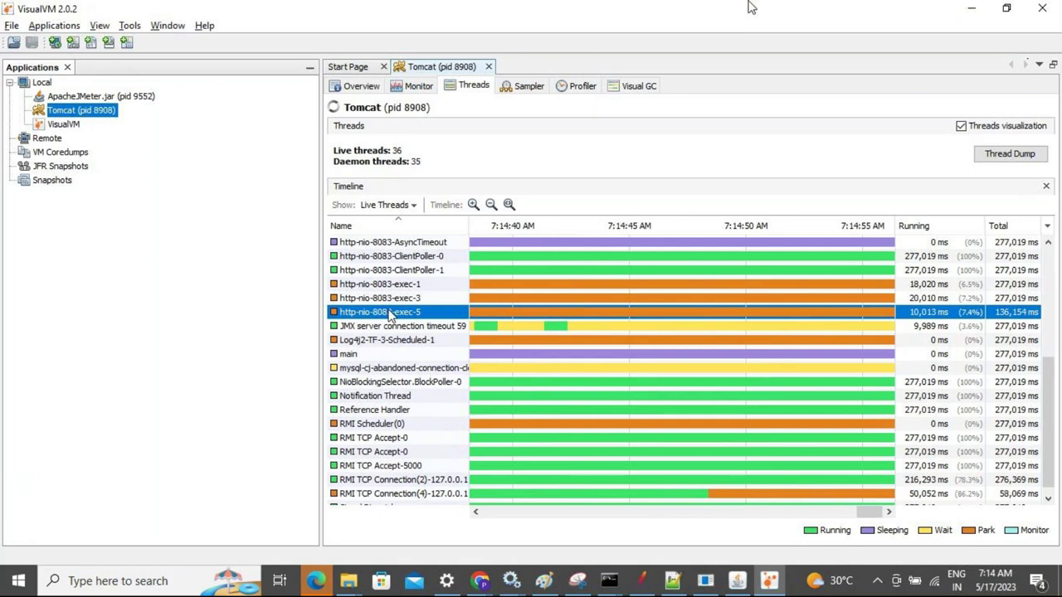
Scroll up through Tomcat's remaining exec threads, then begin switching windows
scroll(390, 315, "up", 1)
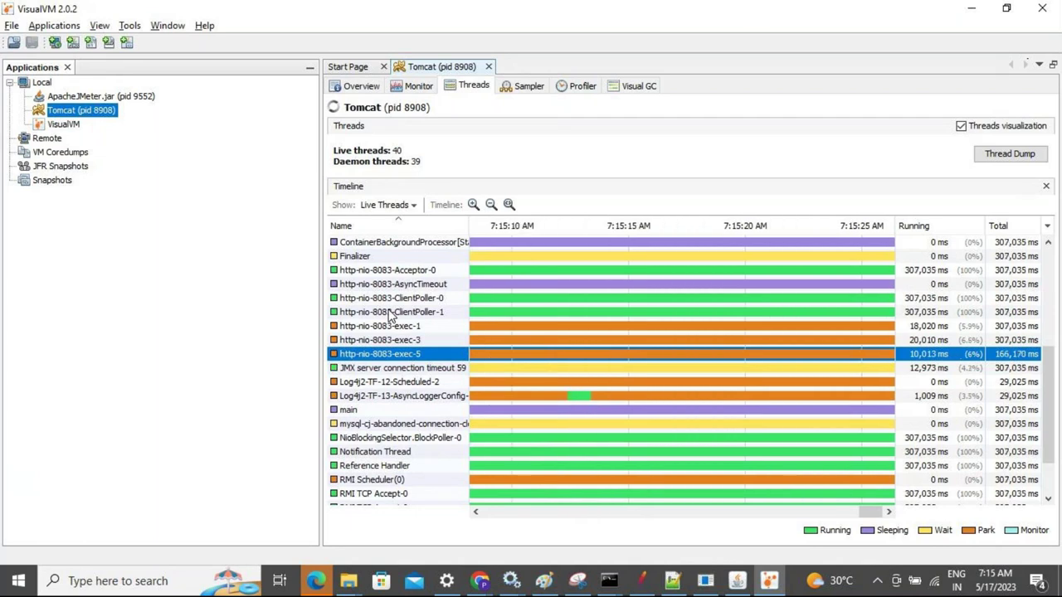
key("alt+Tab")
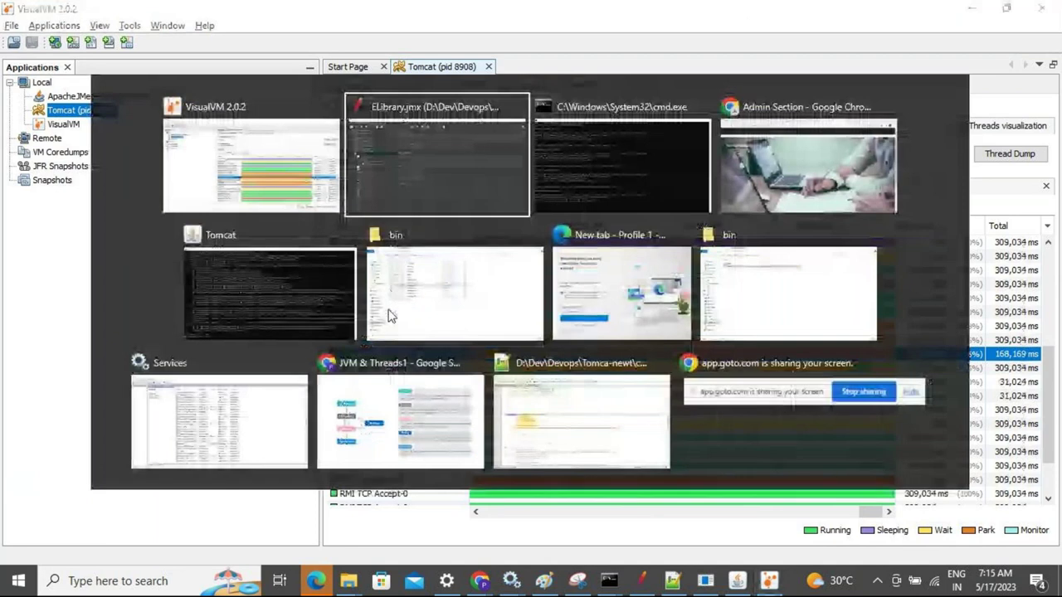
Present the PE_Session_Course_Jan2023 deck full screen from its Topics slide in Chrome
key("alt+Tab")
key("alt+Tab")
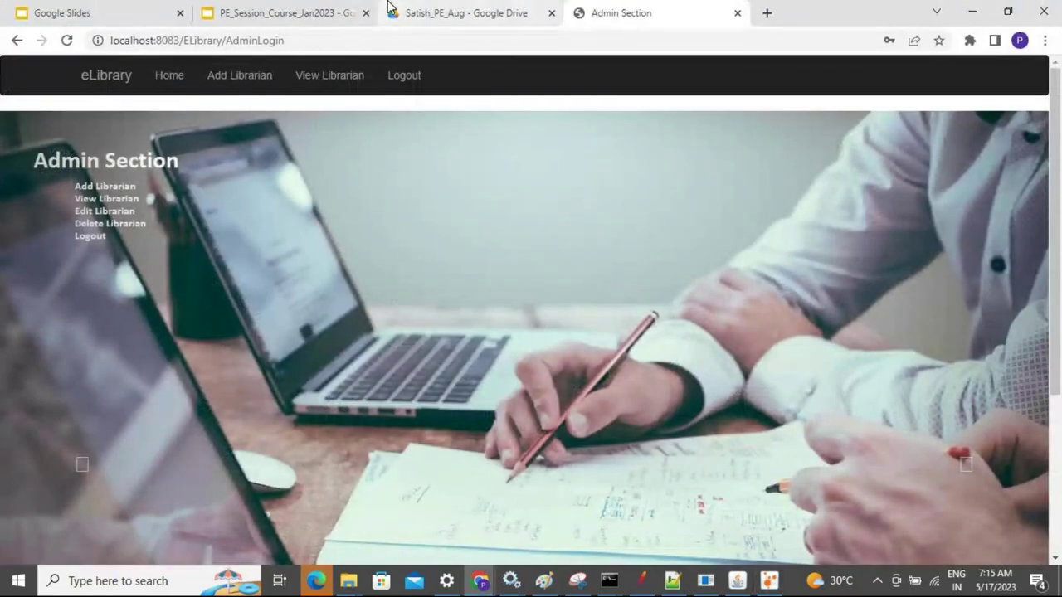
left_click(346, 15)
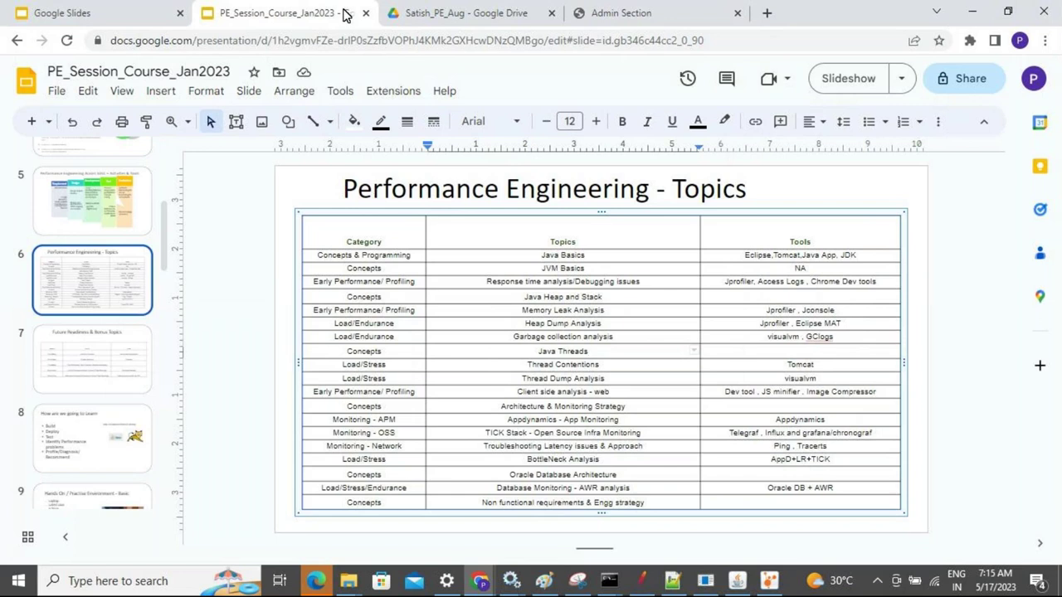
left_click(856, 90)
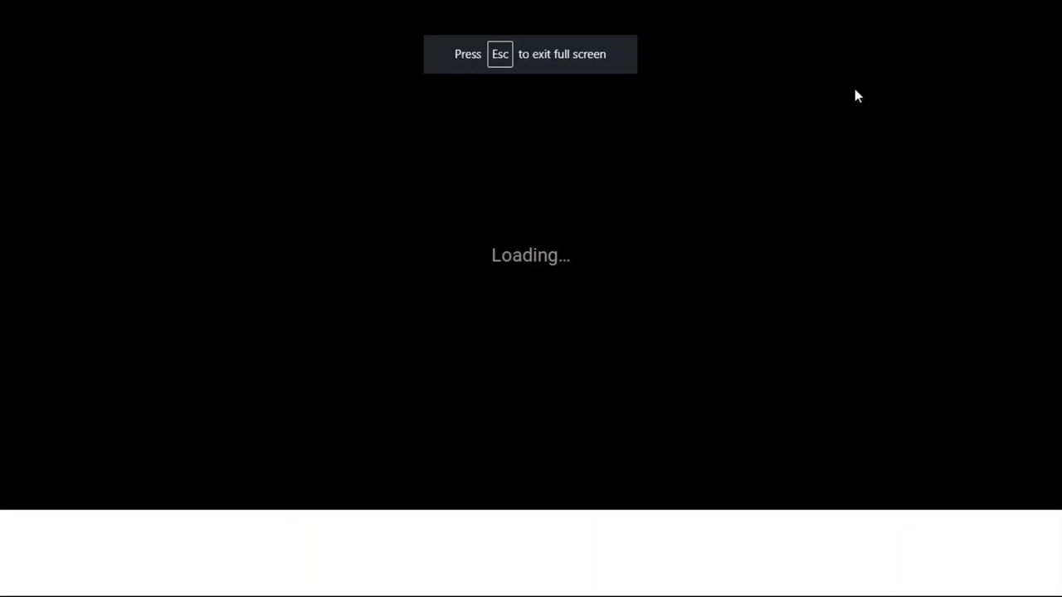